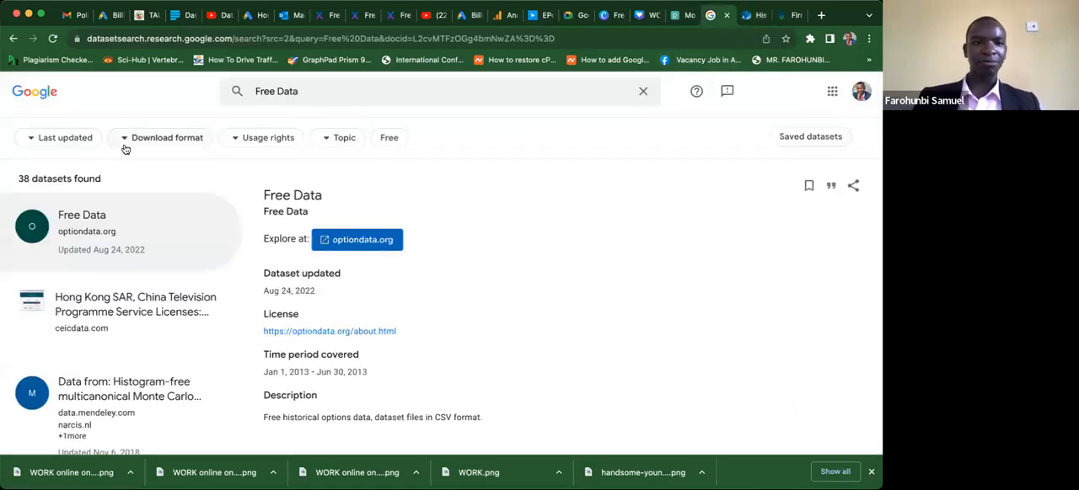
click(87, 38)
click(95, 41)
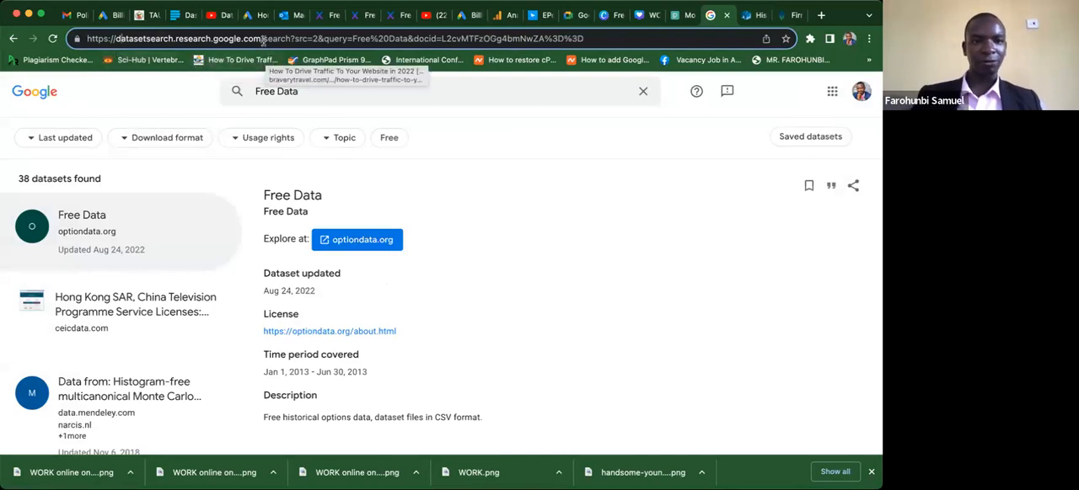
key(shift+Left)
key(shift+Left)
key(shift+Left)
key(shift+Left)
key(shift+Left)
key(shift+Left)
key(shift+Left)
key(shift+Left)
key(shift+Left)
key(shift+Left)
key(shift+Left)
key(shift+Left)
key(shift+Left)
key(shift+Left)
key(shift+Left)
key(shift+Left)
key(shift+Left)
key(shift+Left)
key(shift+Left)
key(shift+Left)
key(shift+Left)
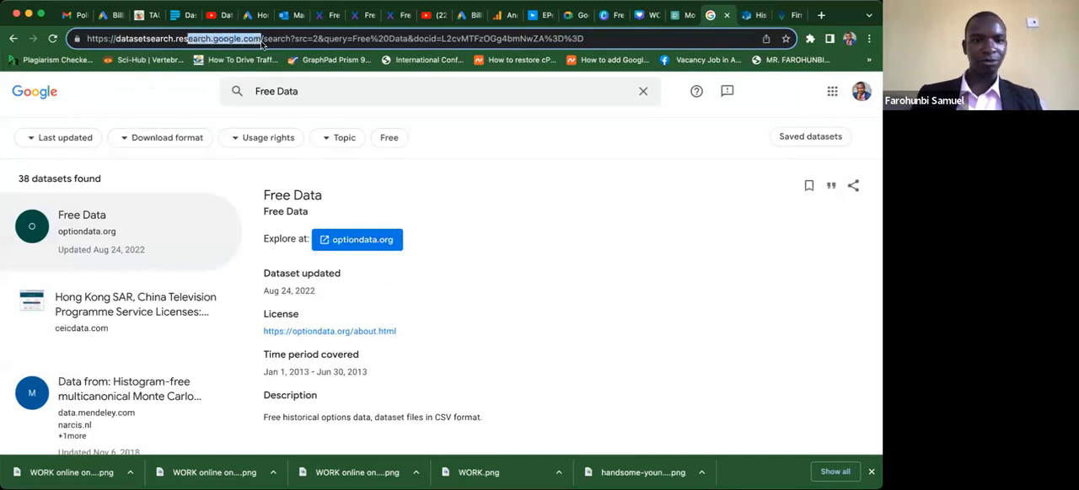
key(shift+Left)
key(shift+Left)
key(shift+Left)
key(shift+Left)
key(shift+Left)
key(shift+Left)
key(shift+Left)
key(shift+Left)
key(shift+Left)
key(shift+Left)
key(shift+Left)
key(shift+Left)
key(shift+Left)
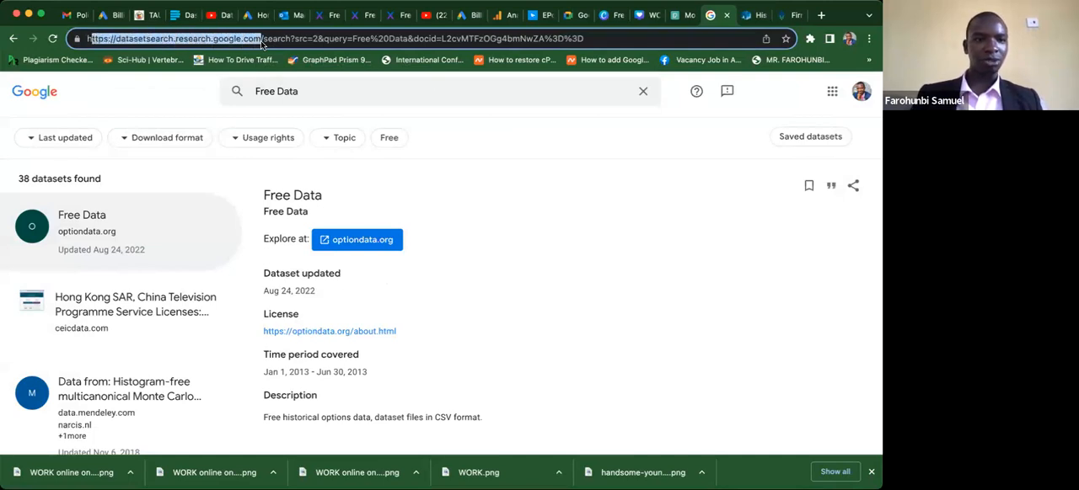
key(shift+Left)
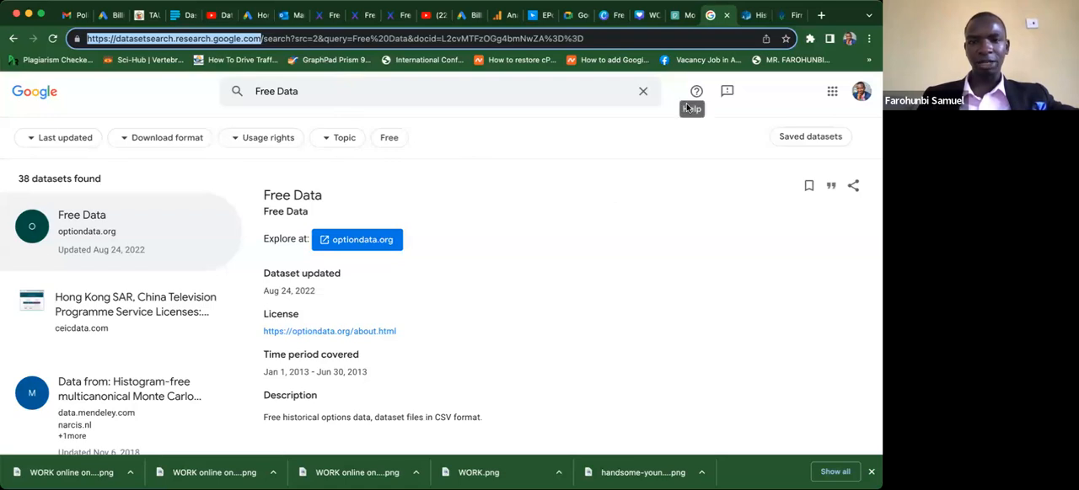
Replace the Free Data query with "school" and choose the suggestion "Secondary school performance data in England: 2021 to 2022".
click(642, 93)
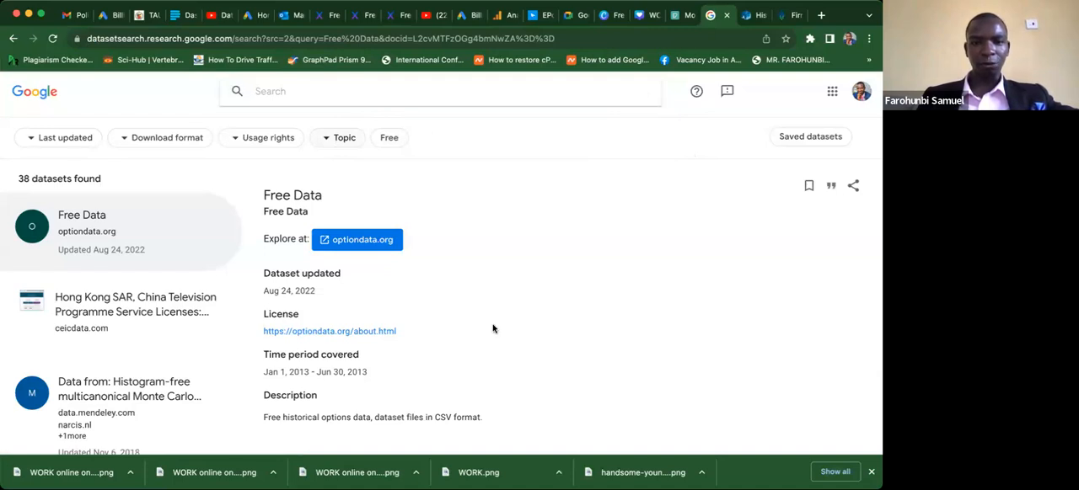
click(622, 305)
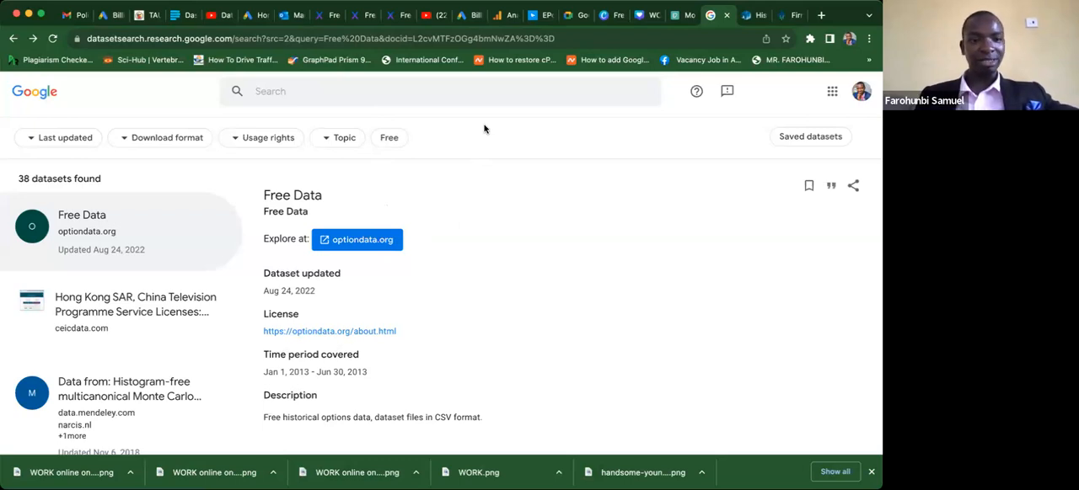
scroll(485, 129, down, 1)
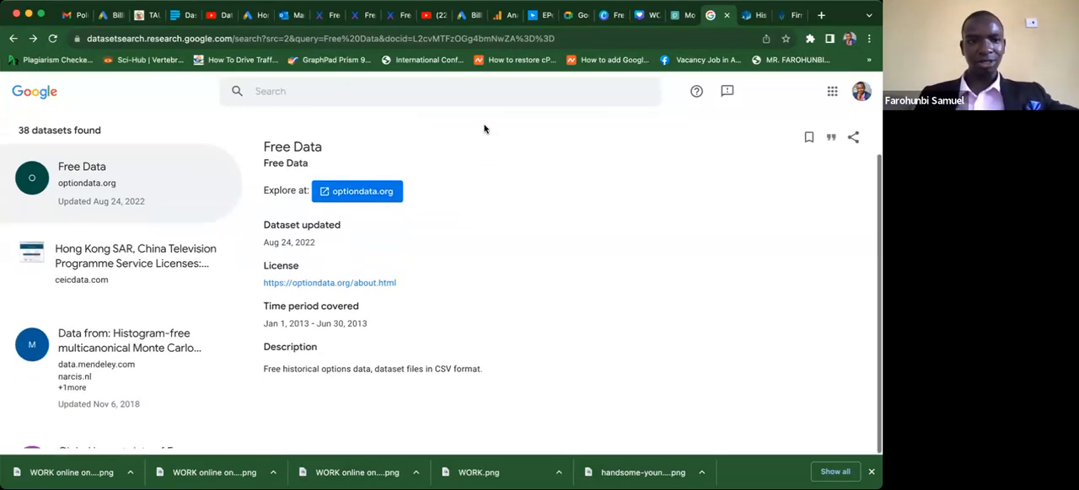
scroll(484, 129, up, 1)
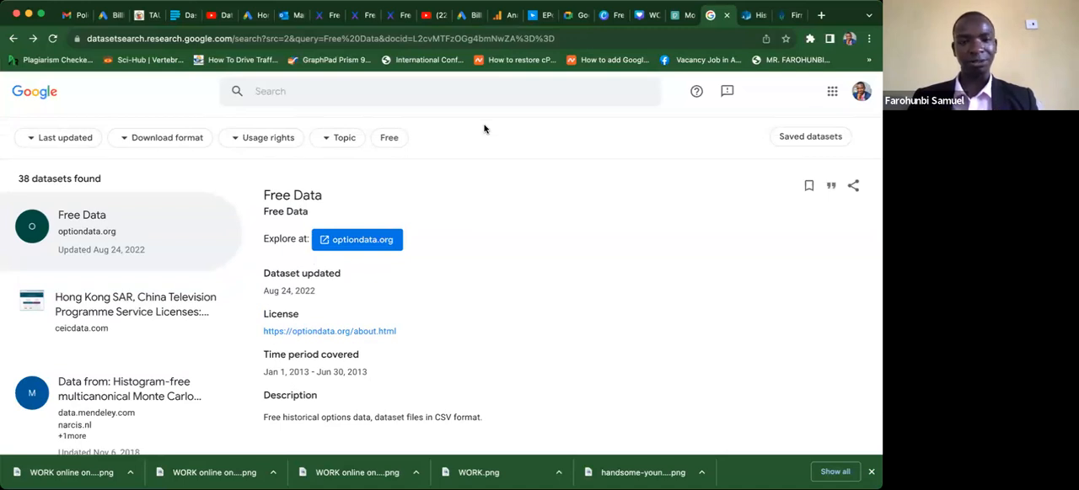
click(399, 95)
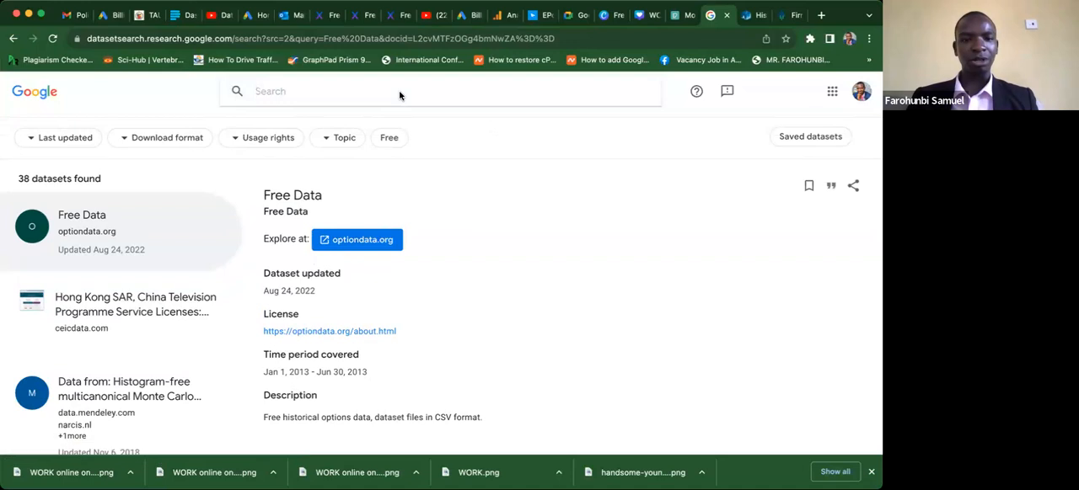
click(400, 95)
text(sch)
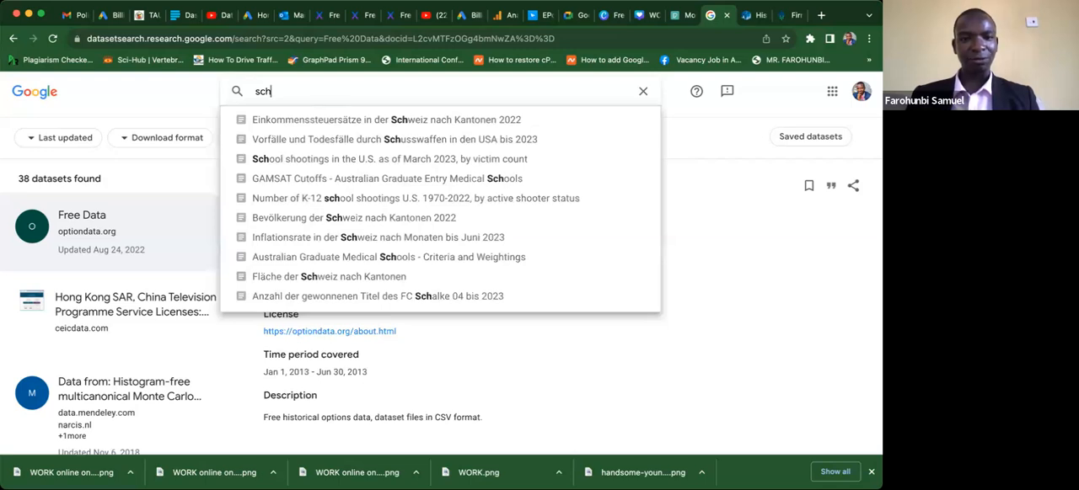
text(ool)
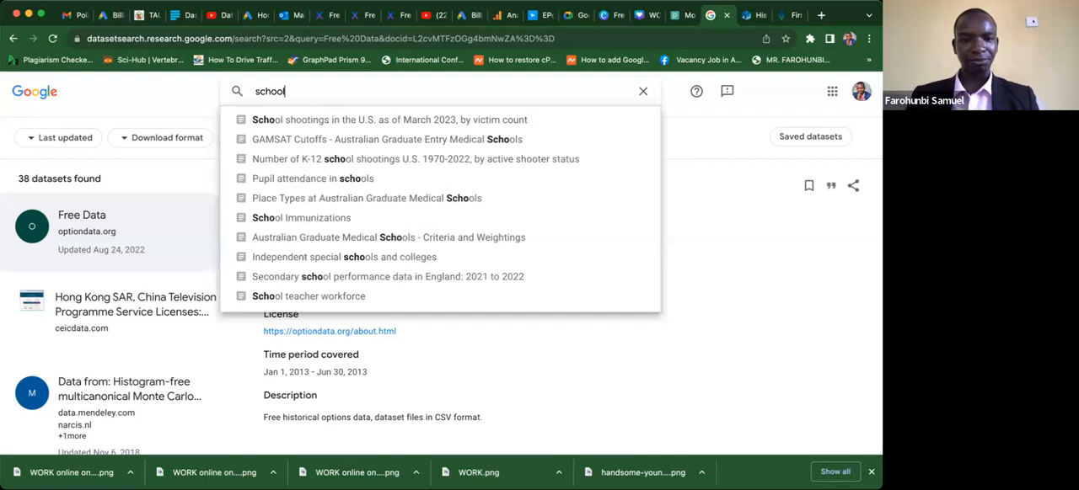
click(416, 278)
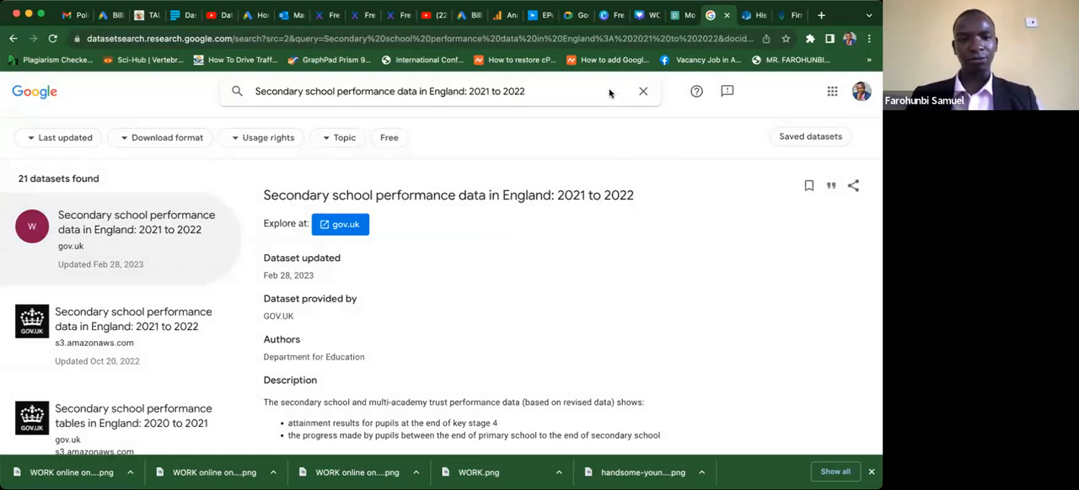
click(576, 324)
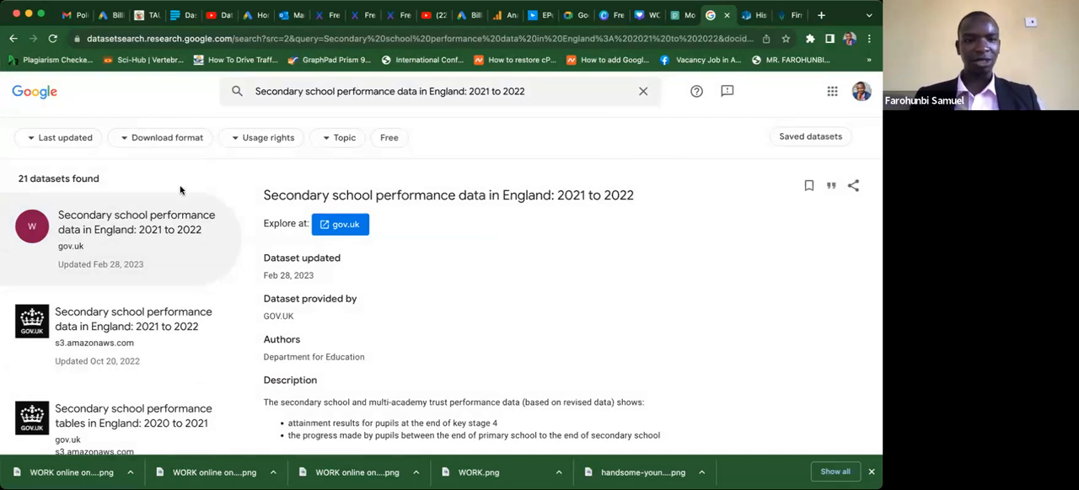
Examine the last updated, download format, usage rights and topic filter options, and try the Free filter on the dataset results.
click(55, 142)
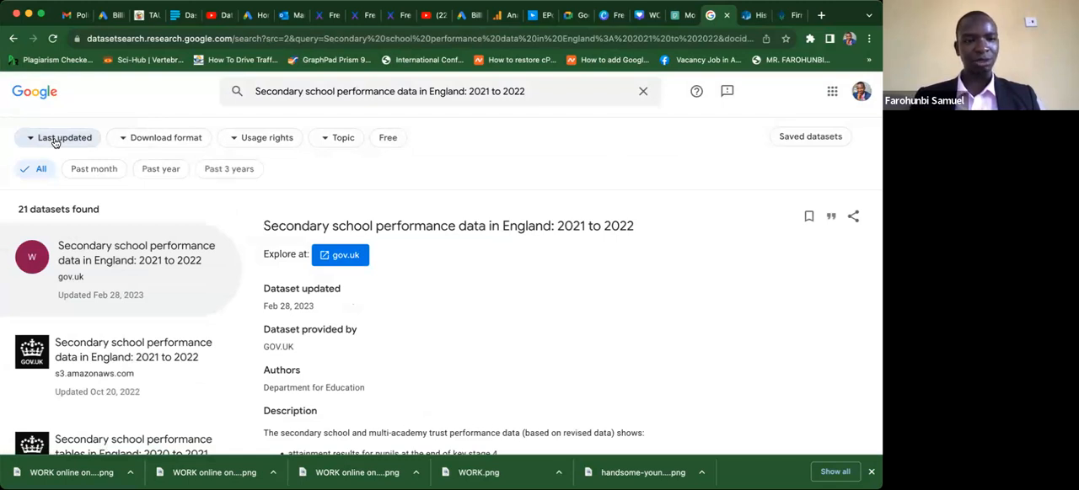
click(133, 140)
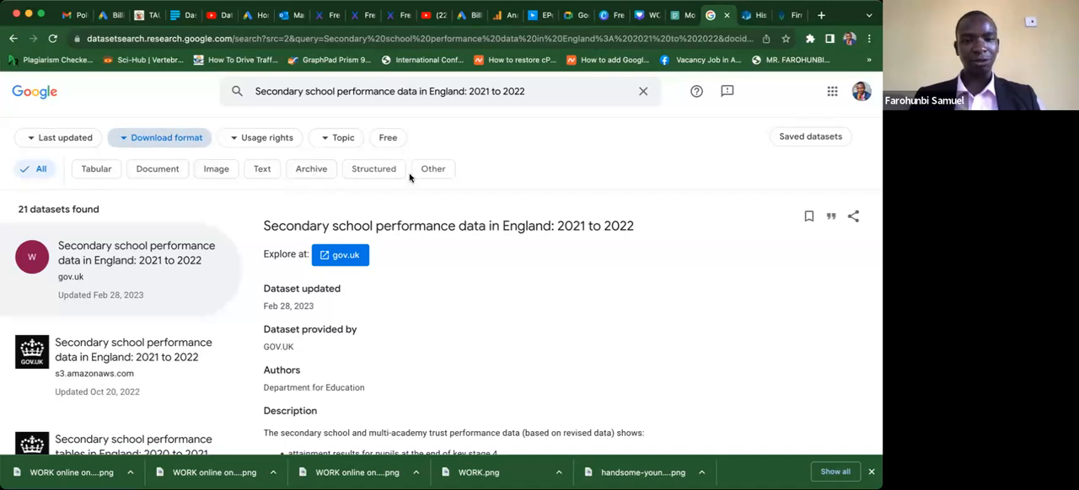
click(261, 140)
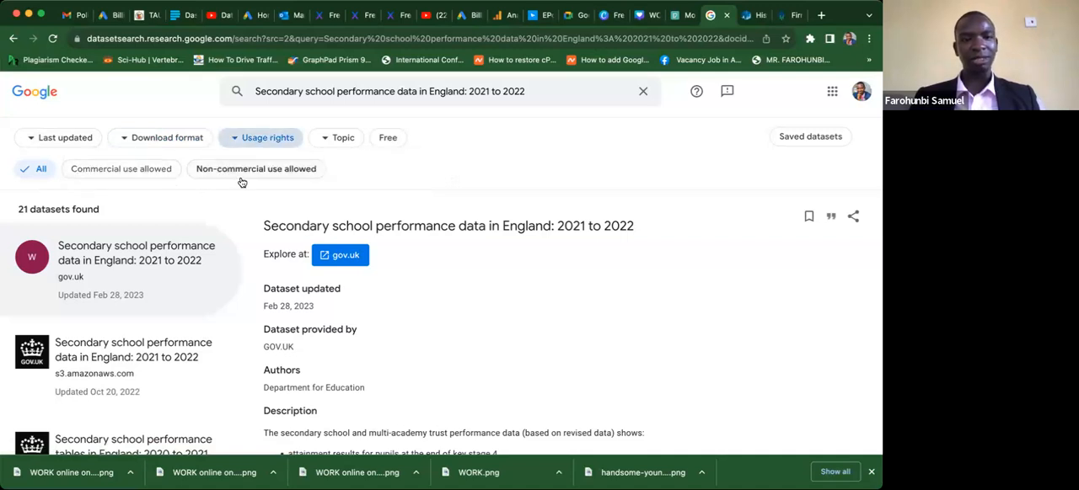
click(321, 140)
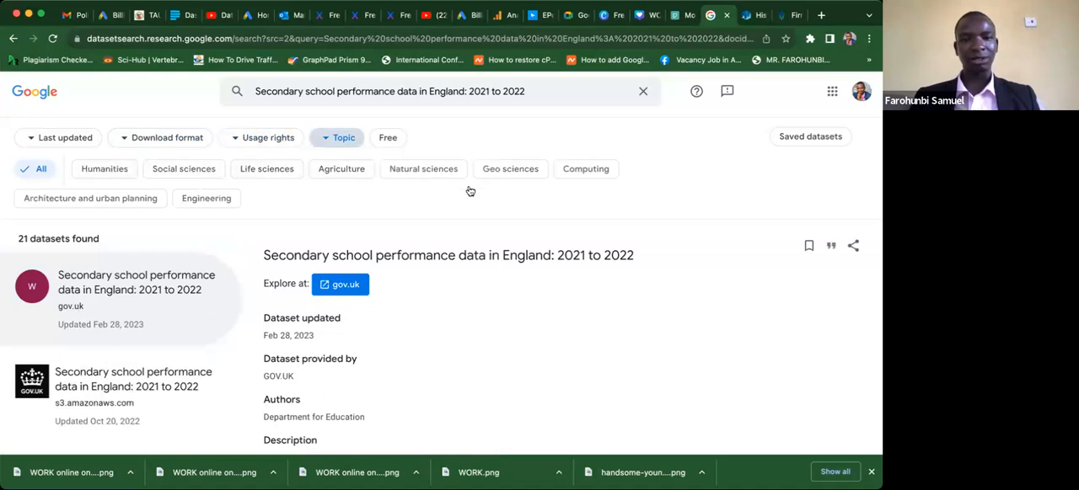
click(385, 142)
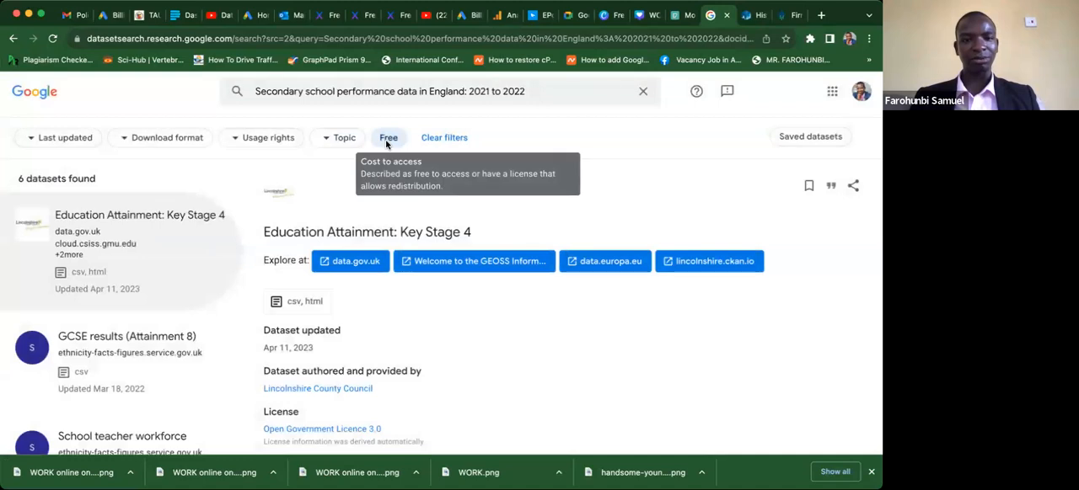
click(387, 140)
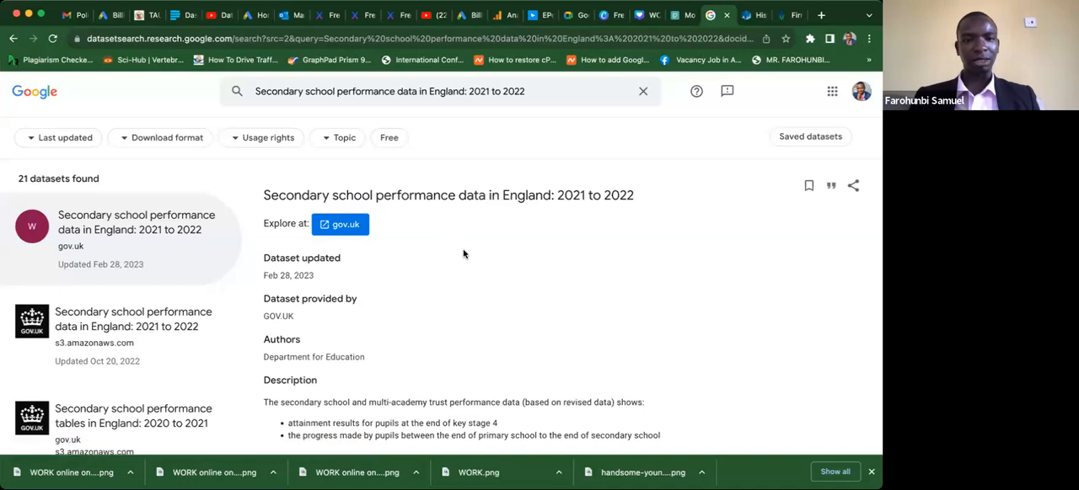
Select the "Secondary school performance data in England: 2021 to 2022" result updated Oct 20, 2022, and open its s3.amazonaws.com source.
scroll(463, 254, down, 1)
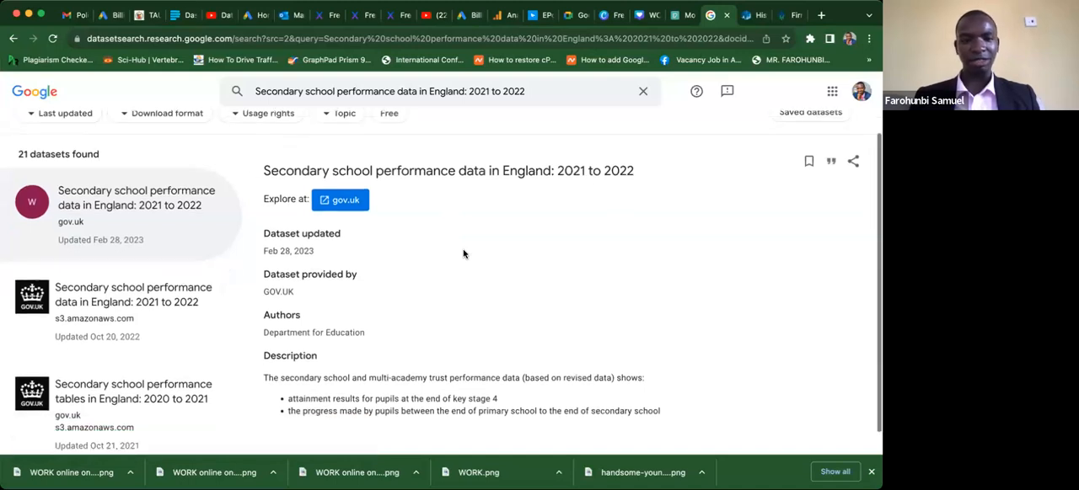
scroll(462, 253, down, 1)
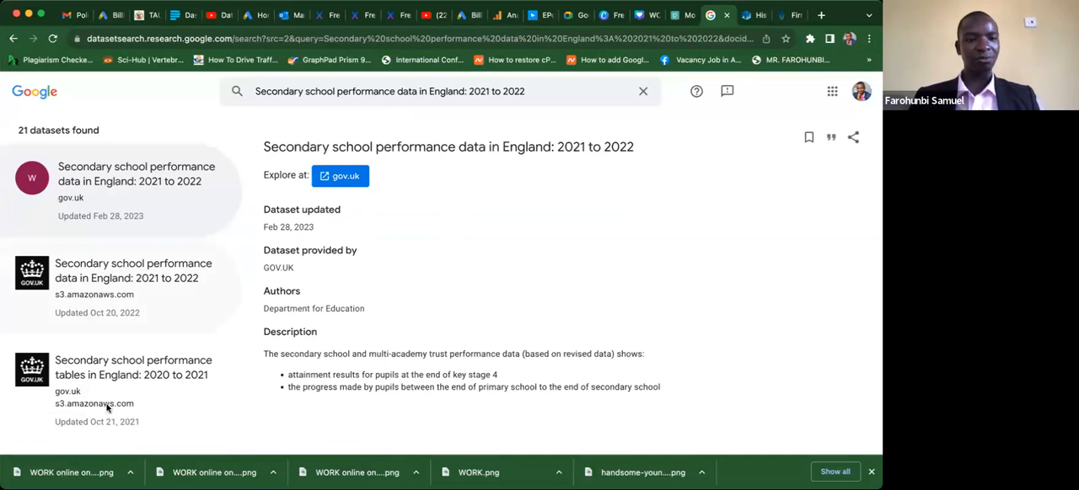
click(108, 311)
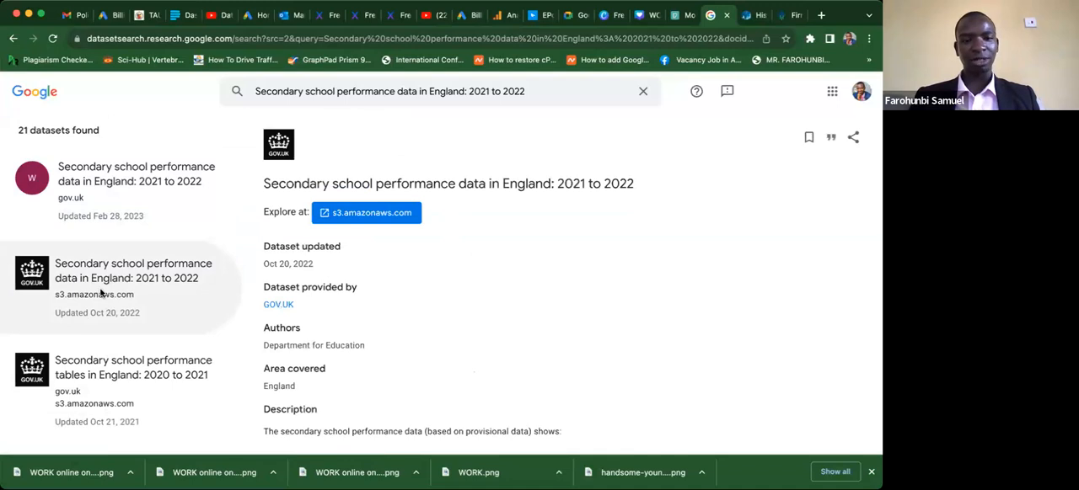
click(368, 220)
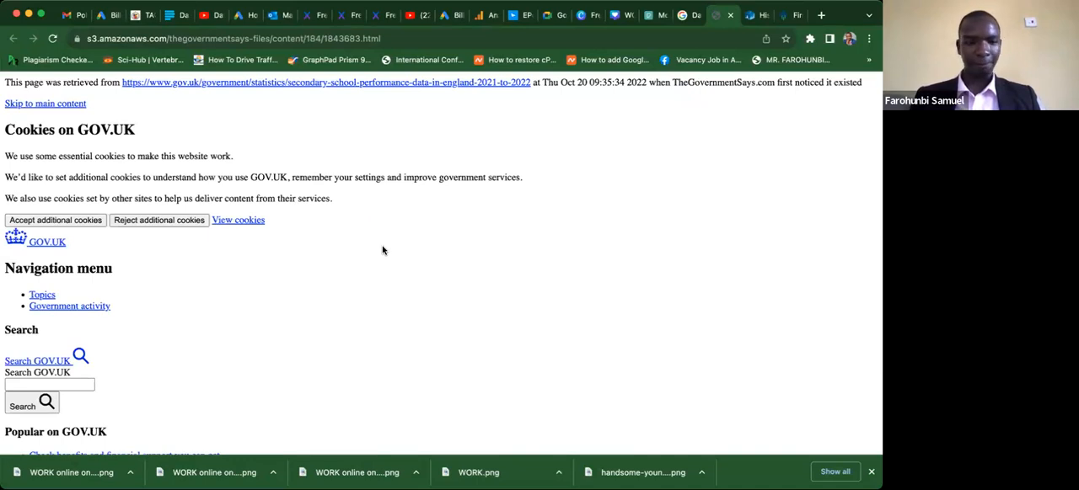
Follow the "Secondary school performance data in England: 2021 to 2022" link in the Documents section of the archived GOV.UK page.
scroll(382, 250, down, 3)
scroll(382, 250, down, 3)
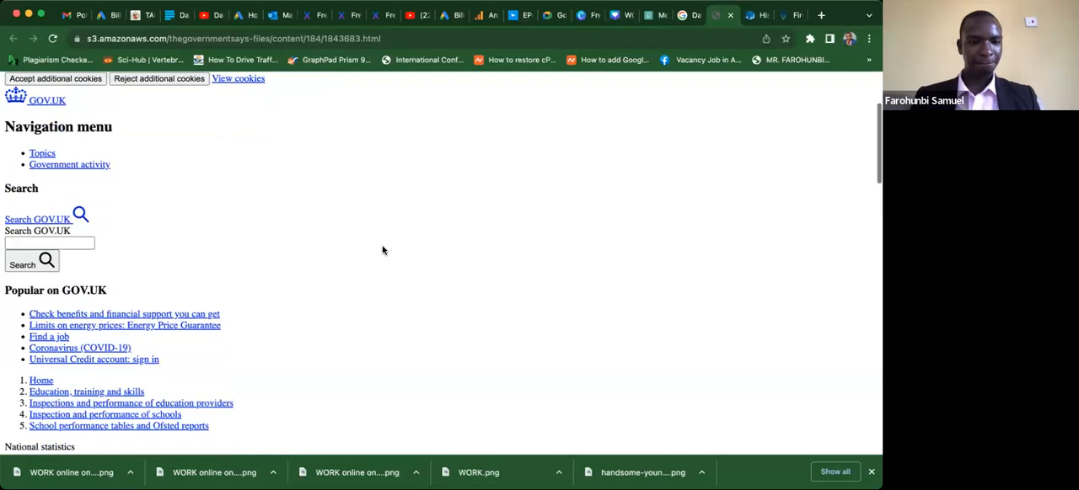
scroll(382, 250, down, 5)
scroll(381, 250, down, 4)
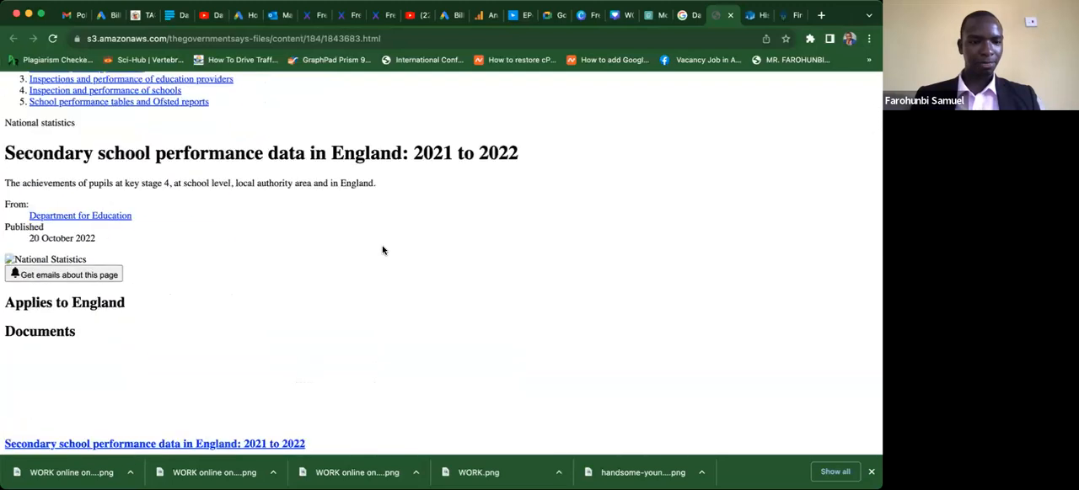
scroll(382, 251, down, 5)
scroll(382, 250, down, 1)
scroll(382, 250, down, 2)
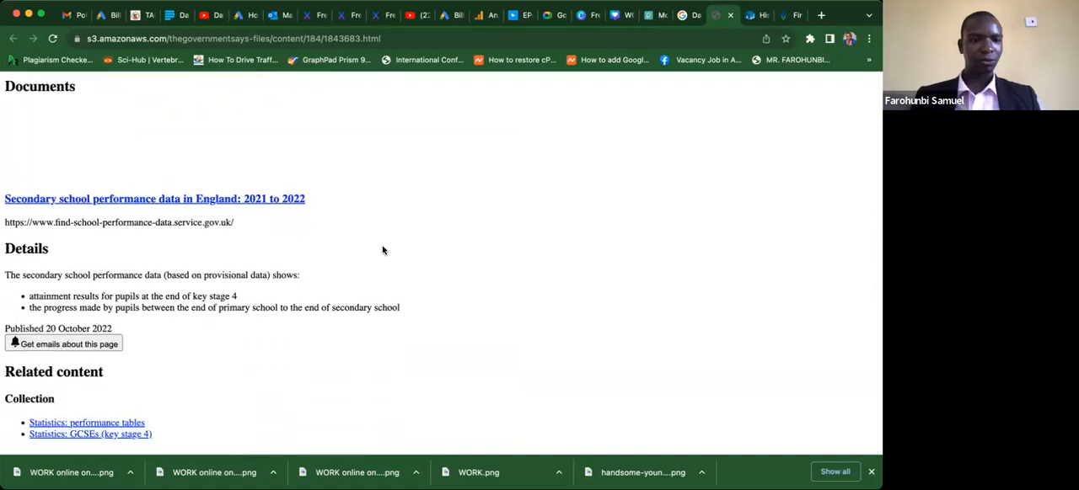
scroll(381, 250, down, 1)
click(245, 181)
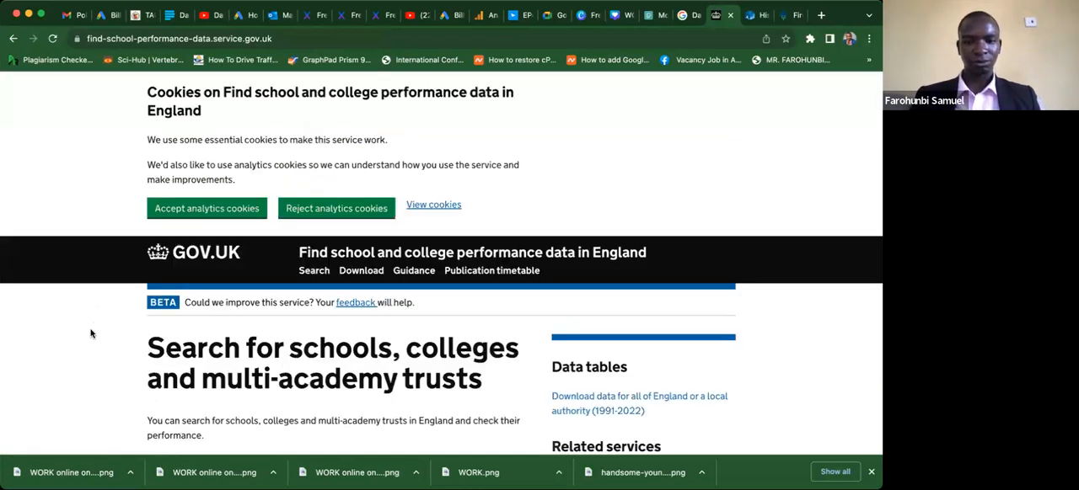
Open the data download page for 1991-2022 on the school and college performance site.
scroll(91, 334, down, 5)
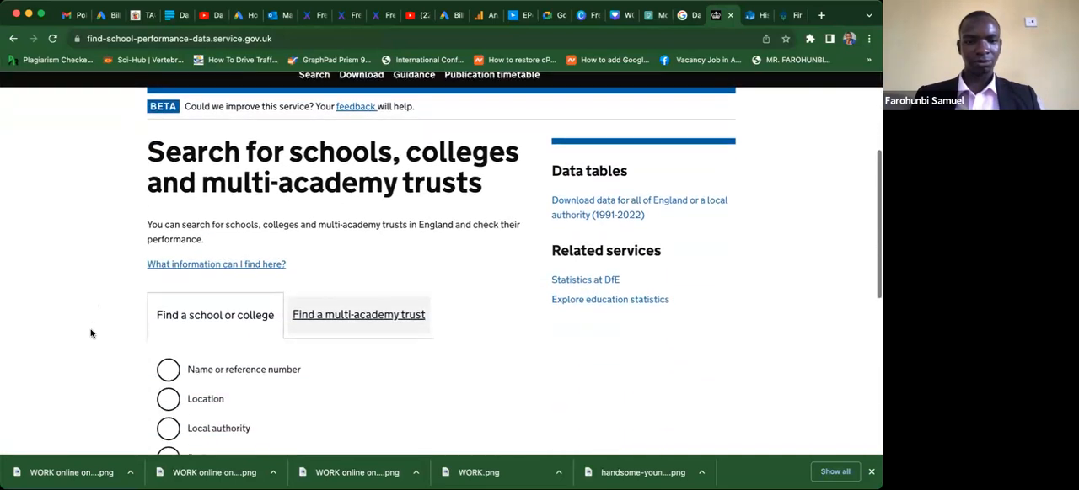
scroll(91, 334, down, 5)
scroll(91, 334, up, 3)
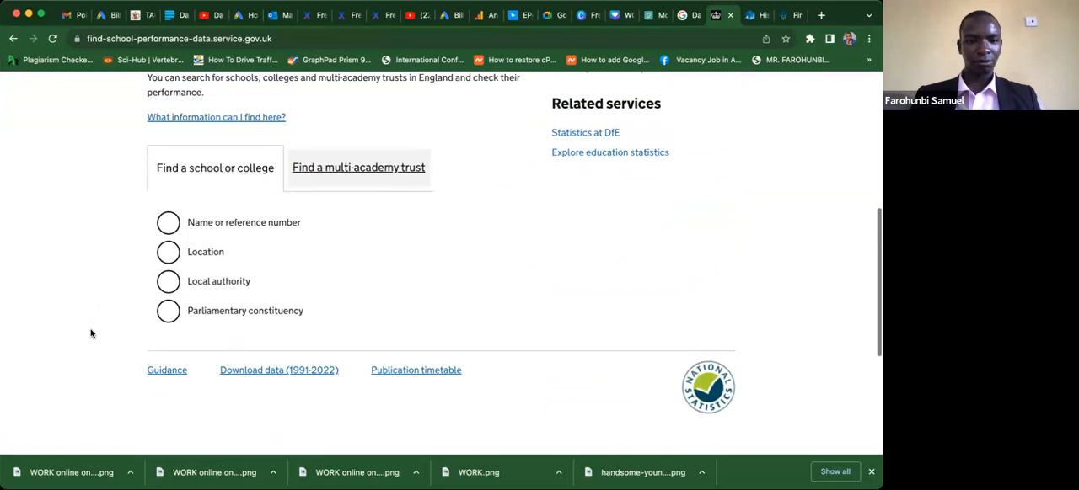
click(279, 371)
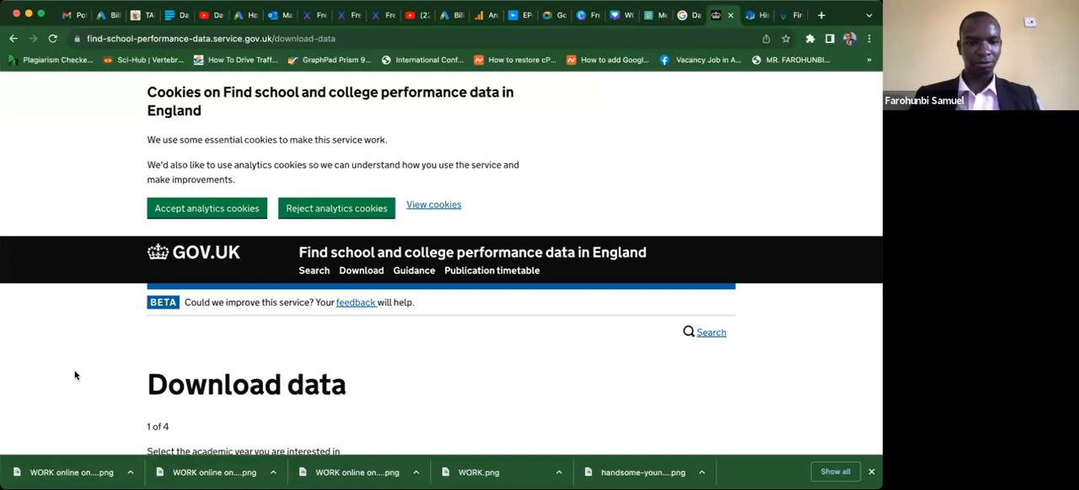
Choose 2021 to 2022 as the academic year for the data download and continue.
scroll(75, 376, down, 5)
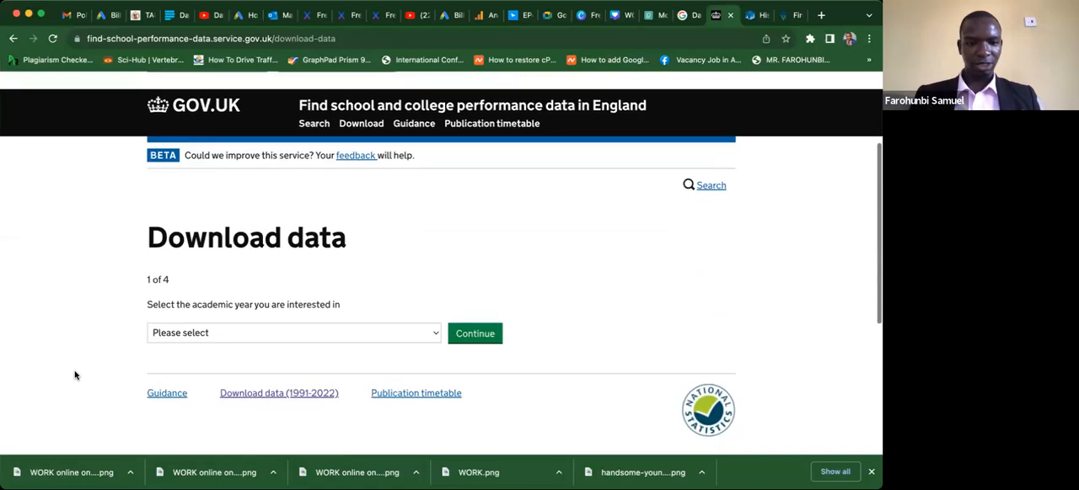
click(205, 335)
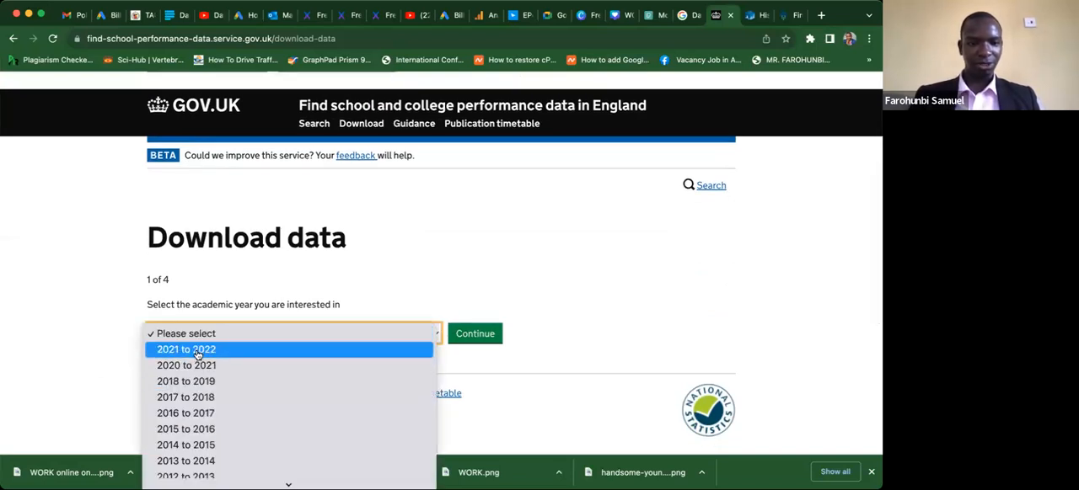
click(199, 352)
click(467, 335)
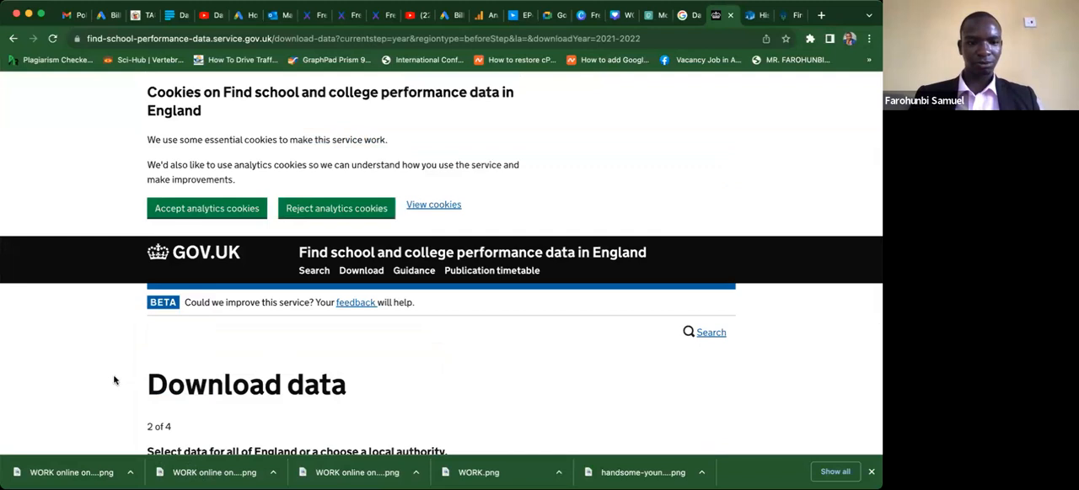
Limit the data download to a local authority rather than all of England.
scroll(115, 381, down, 4)
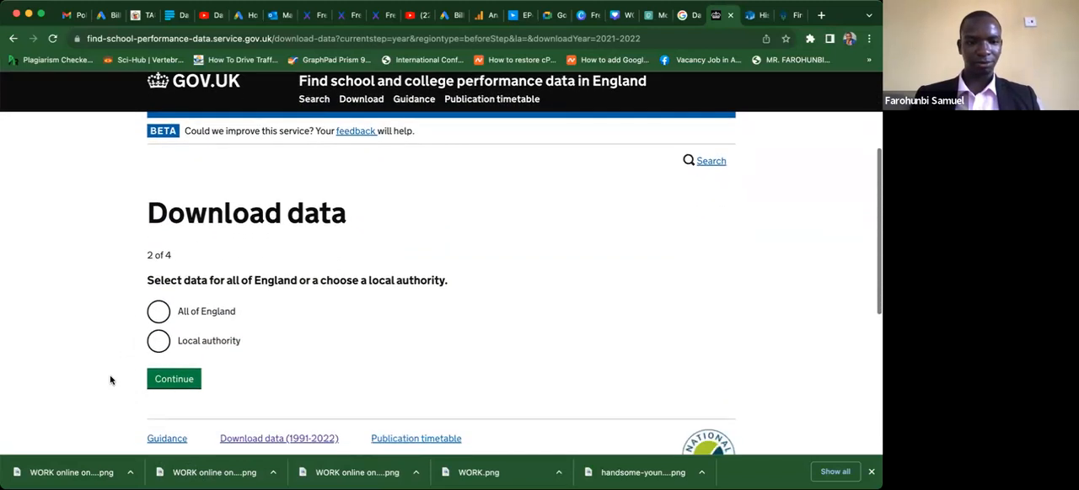
click(208, 344)
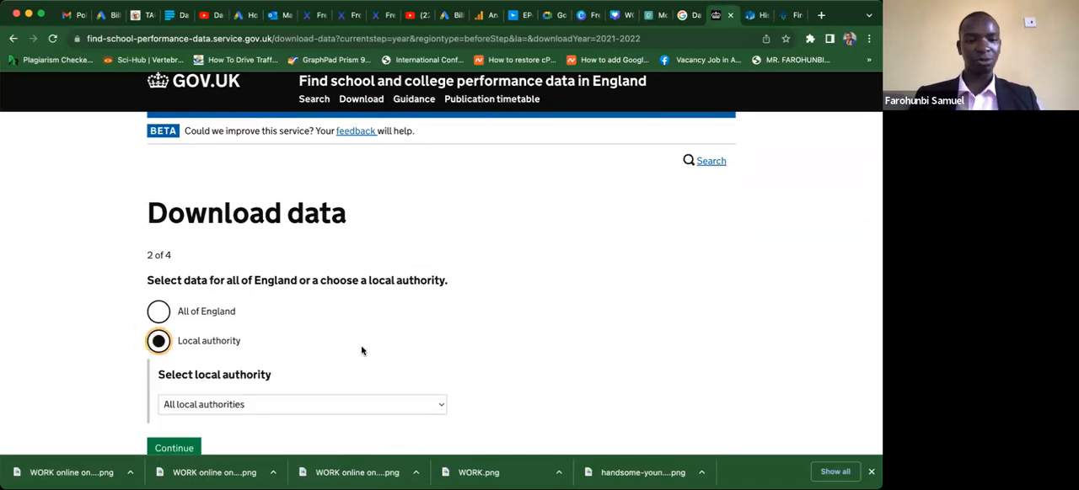
scroll(362, 351, down, 2)
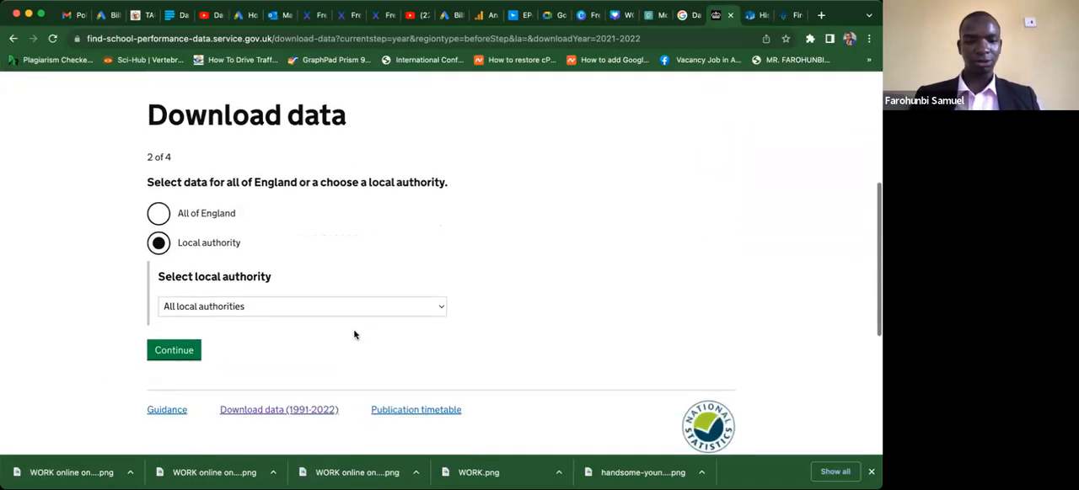
Select Leicester as the local authority for the data download.
click(350, 313)
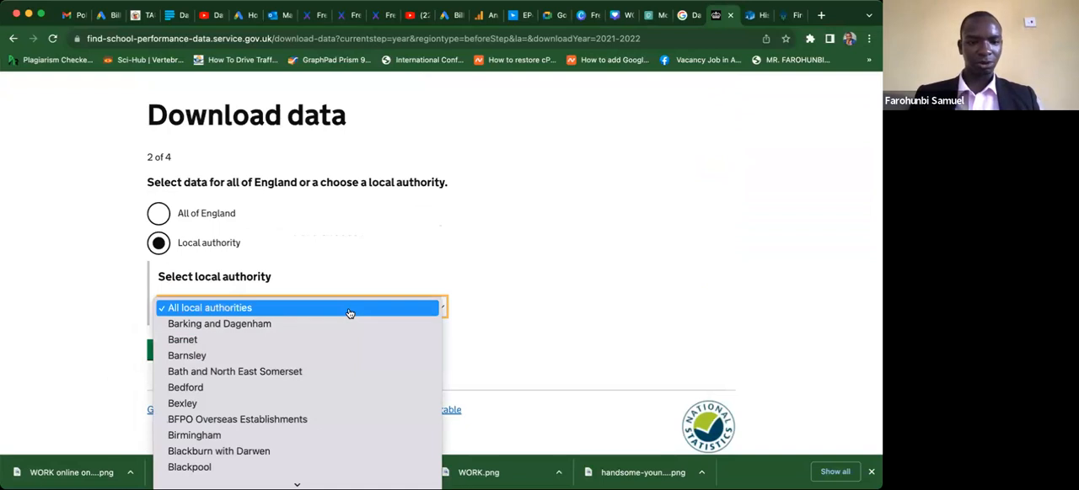
key(l)
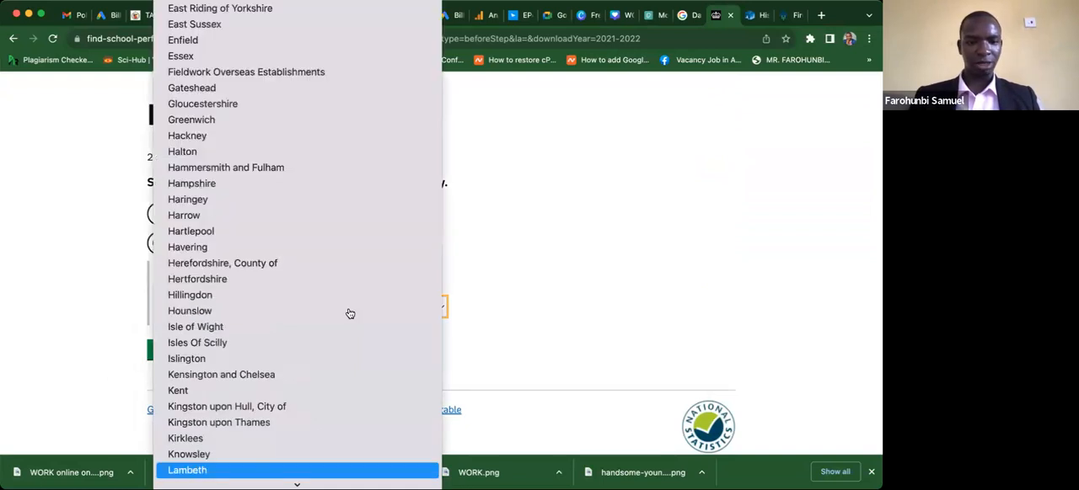
key(u)
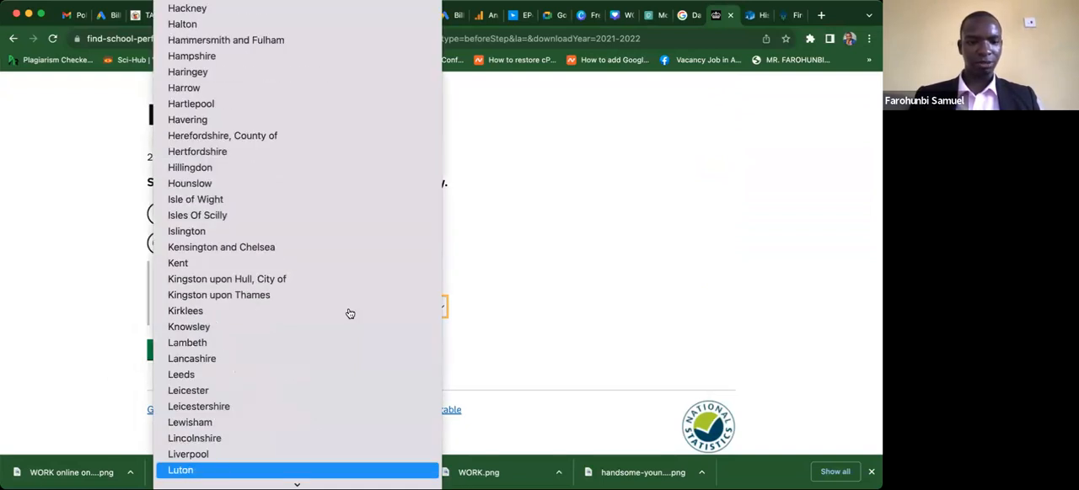
click(221, 391)
Set the local authority to Manchester and continue to the data type selection.
click(206, 308)
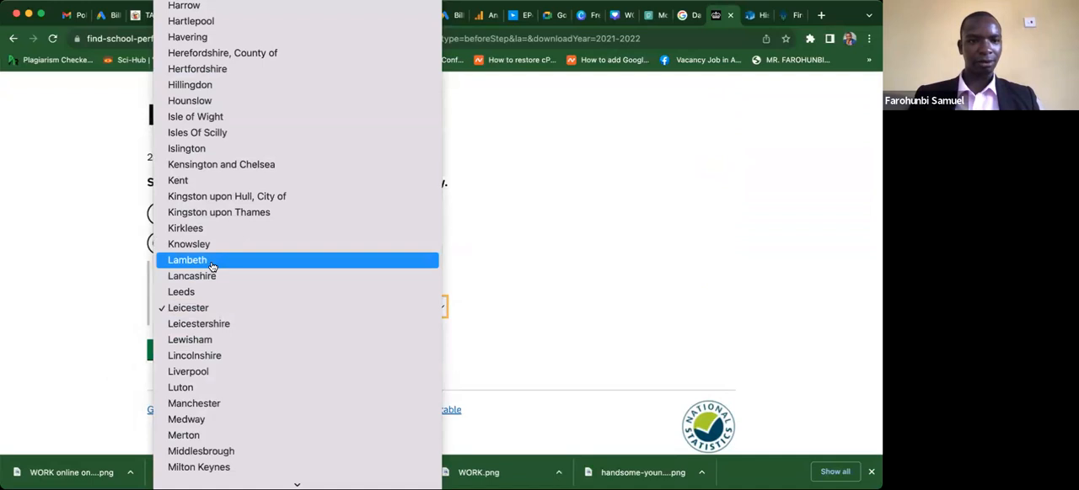
key(Up)
key(Up)
key(Up)
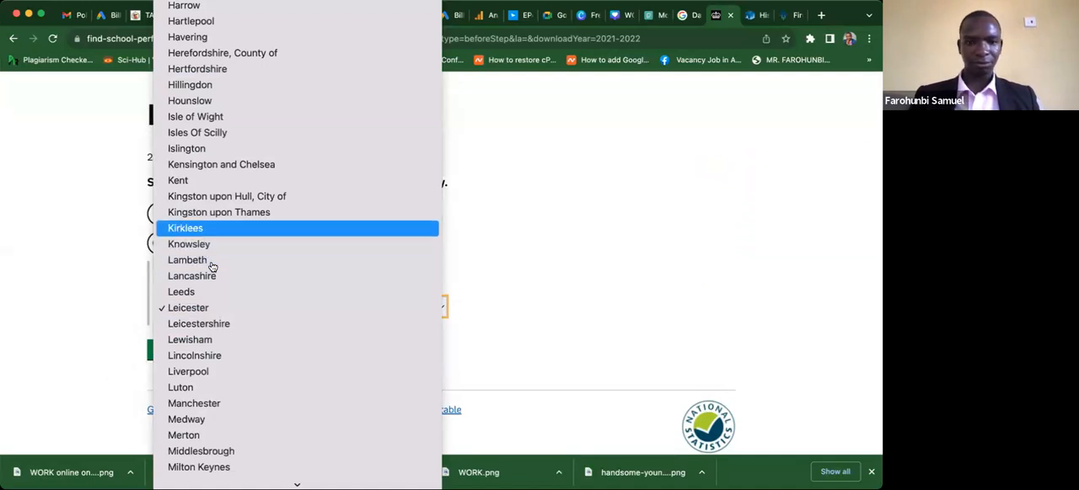
key(m)
key(n)
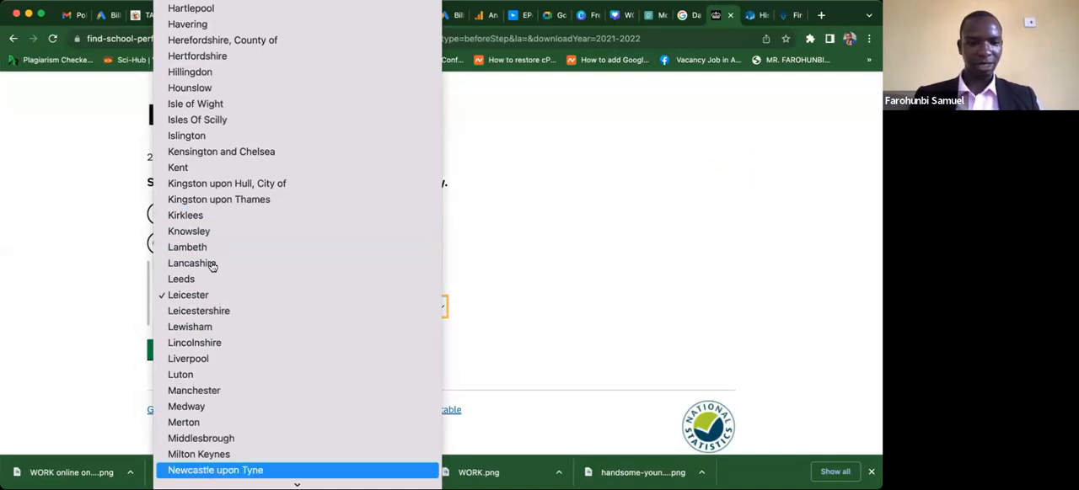
click(205, 395)
click(169, 353)
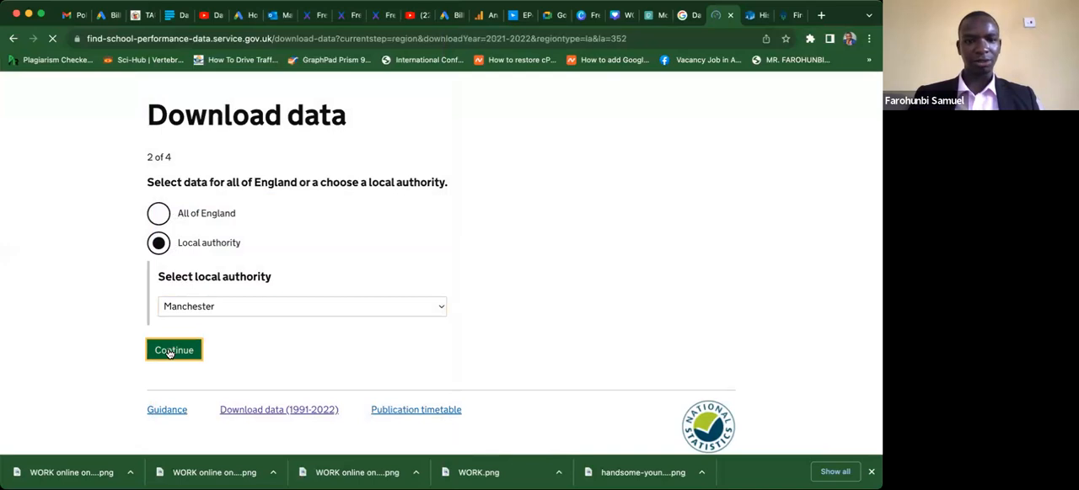
Include the performance data types Key stage 4 results (final), Key stage 4 results (provisional) and 16 to 18 results (final), leaving out School information.
scroll(60, 355, down, 5)
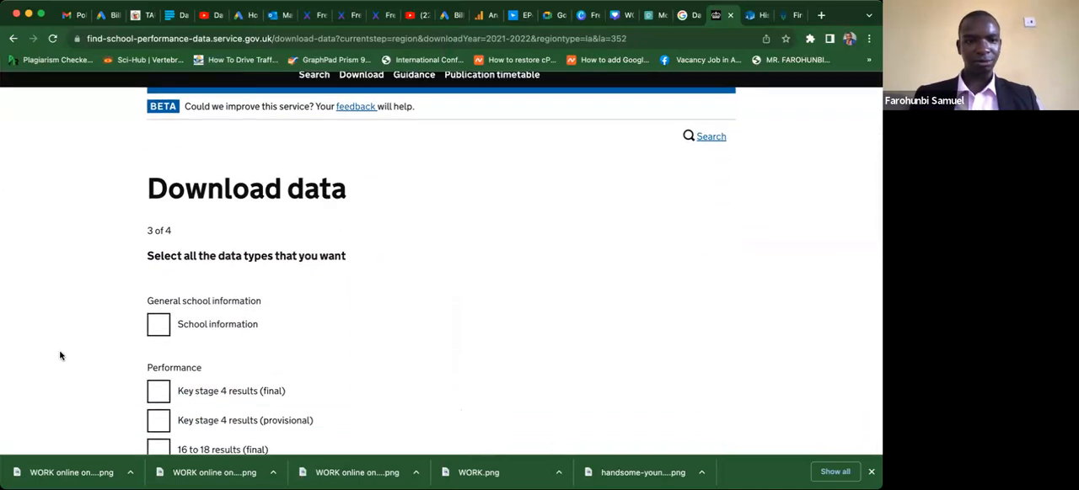
scroll(60, 356, down, 3)
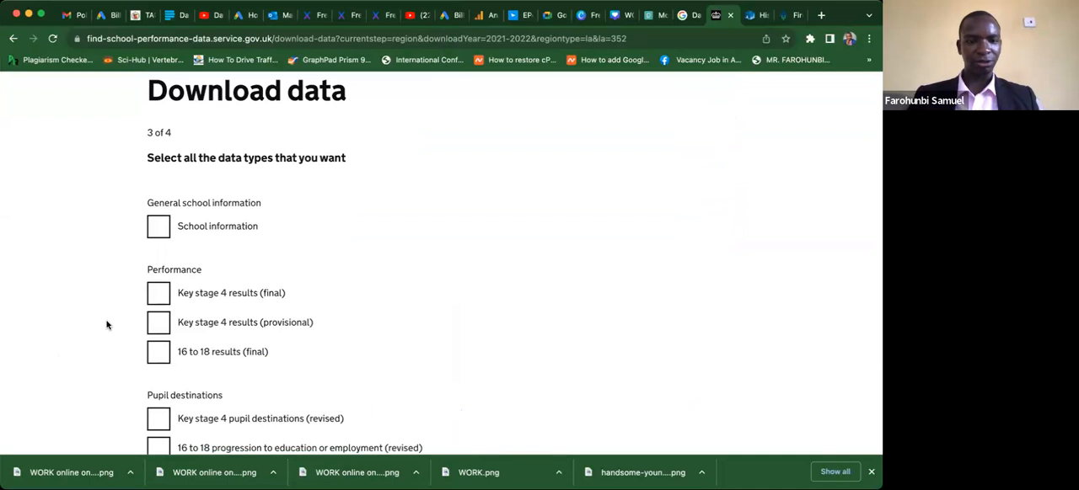
click(157, 229)
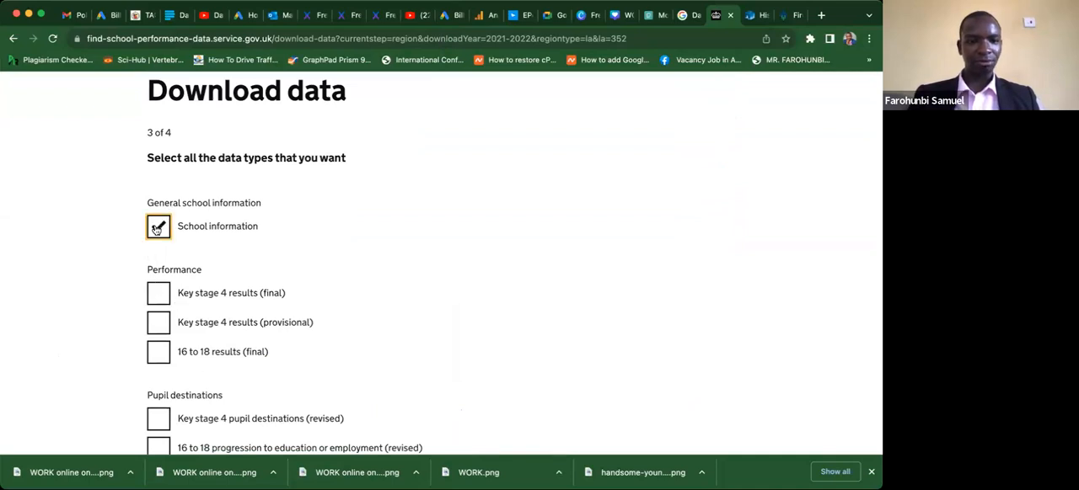
click(157, 228)
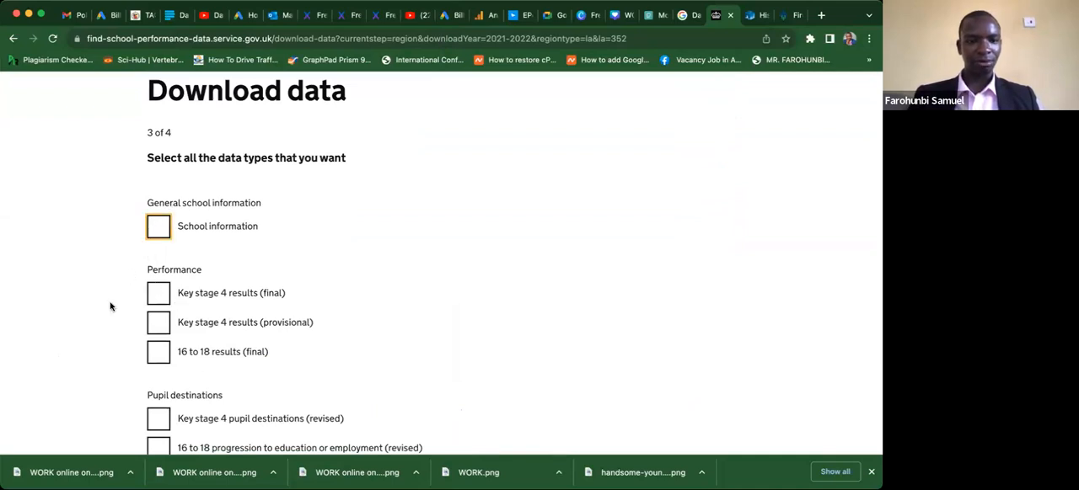
click(160, 301)
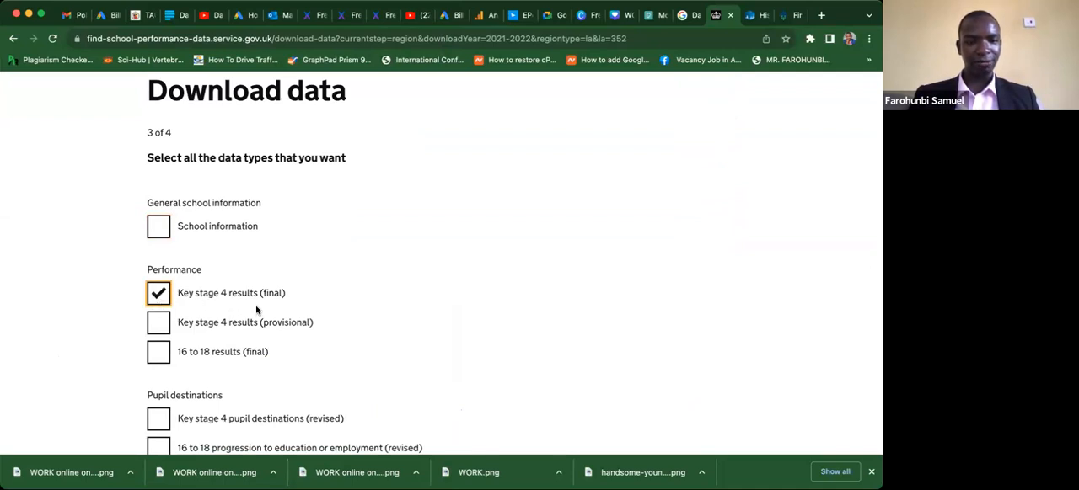
click(153, 329)
click(157, 351)
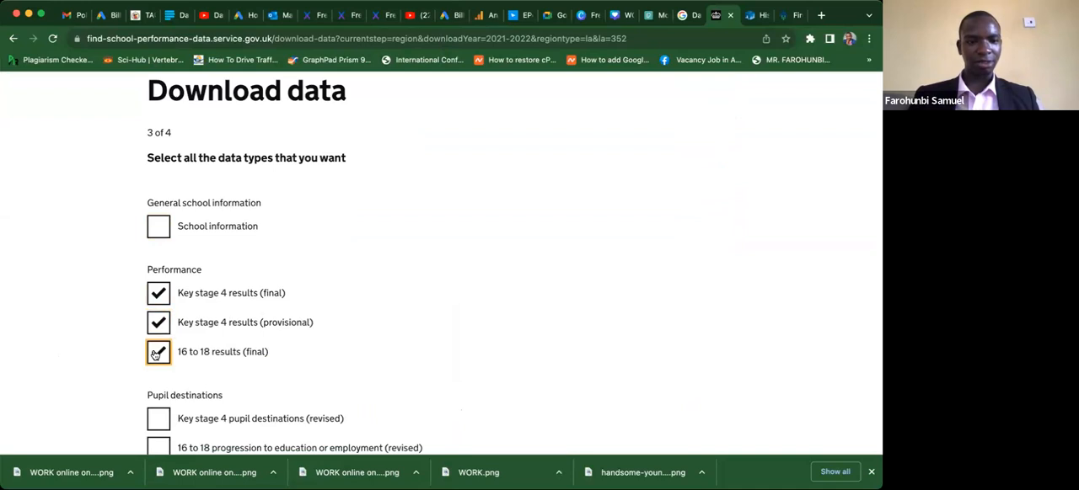
click(90, 362)
Include all three Pupil destinations data types plus Pupil absence and Pupil population, and continue to the download formats.
scroll(91, 360, down, 5)
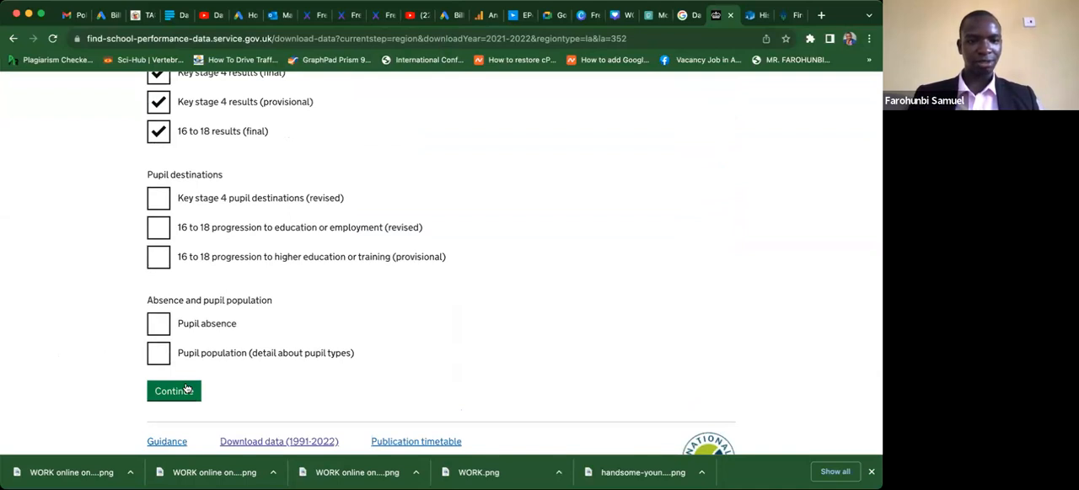
click(159, 198)
click(159, 228)
click(158, 324)
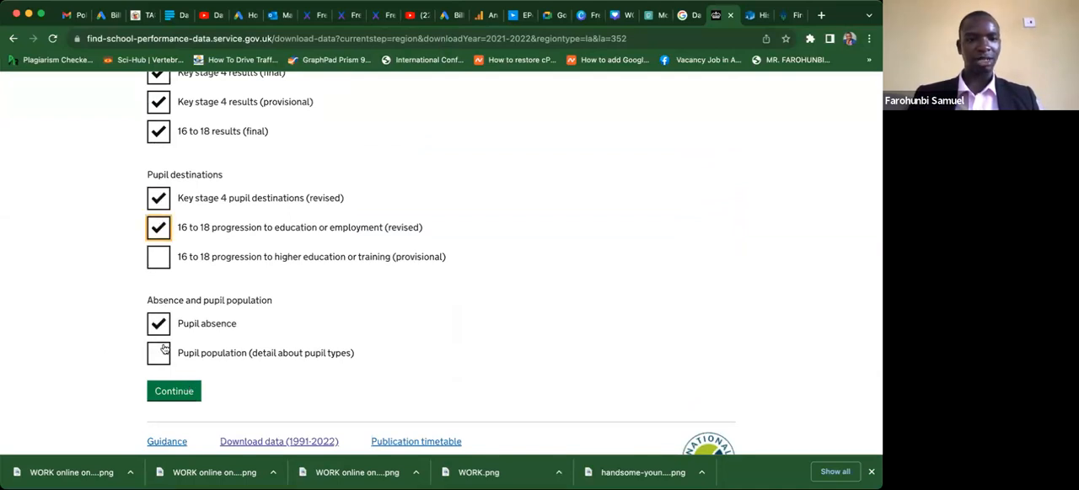
click(159, 257)
click(161, 354)
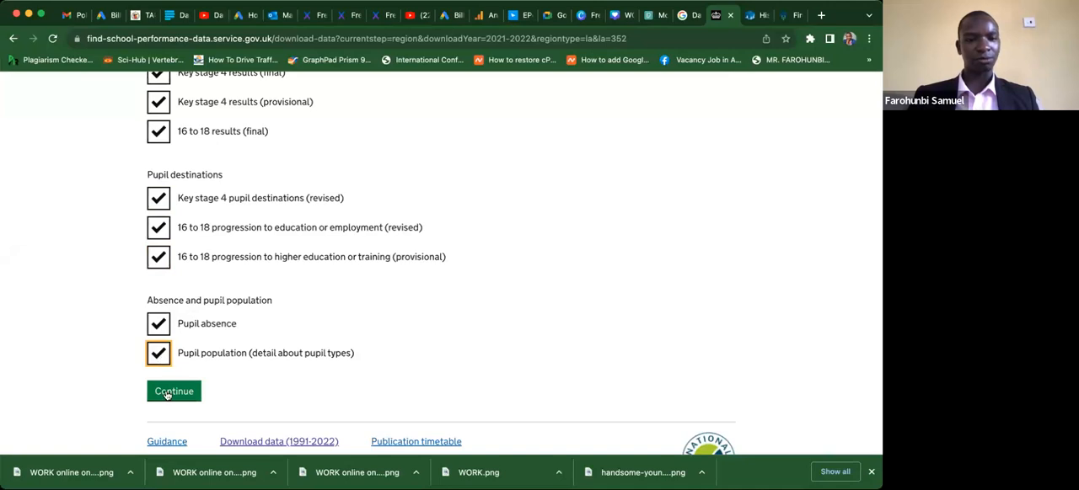
click(167, 394)
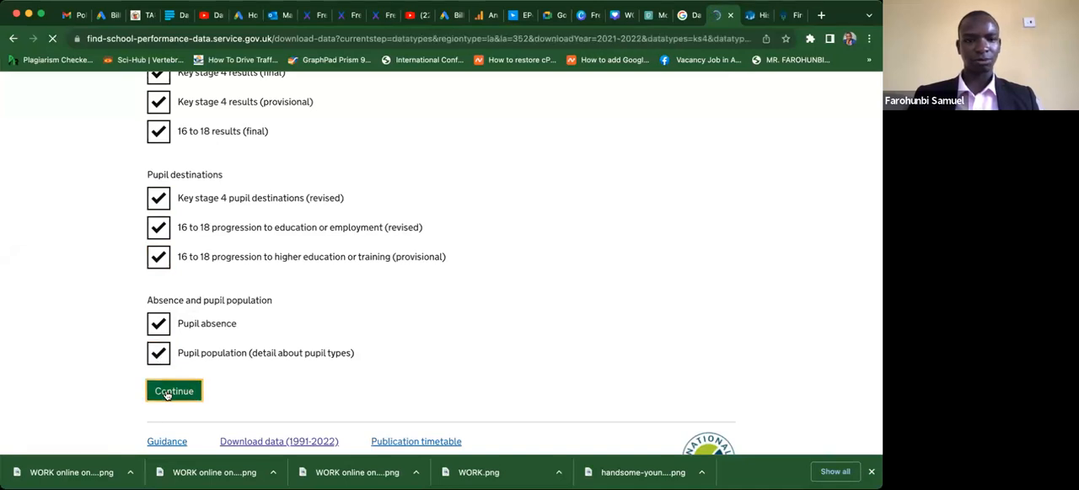
Download the requested data in XLS format and have the ZIP file open when the download finishes.
scroll(75, 393, down, 3)
scroll(75, 393, down, 2)
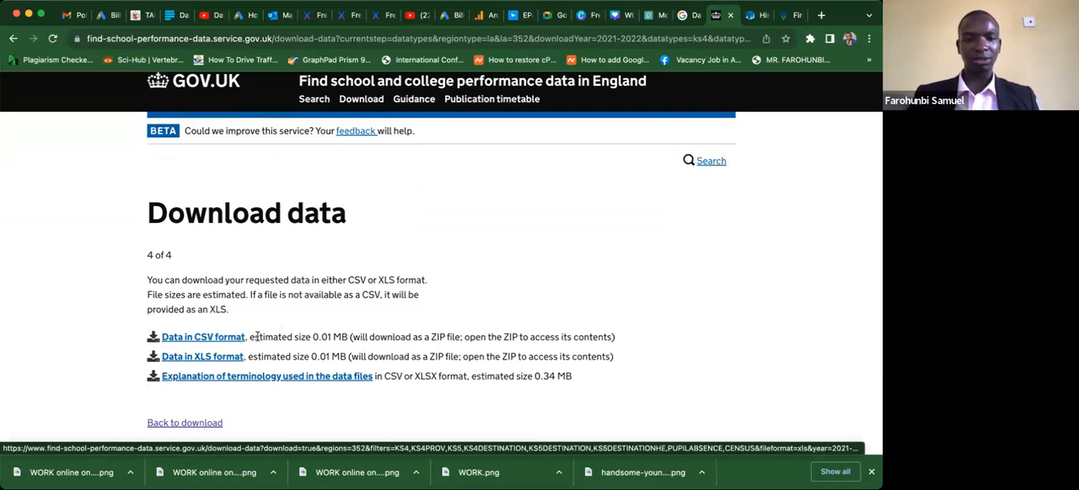
click(201, 357)
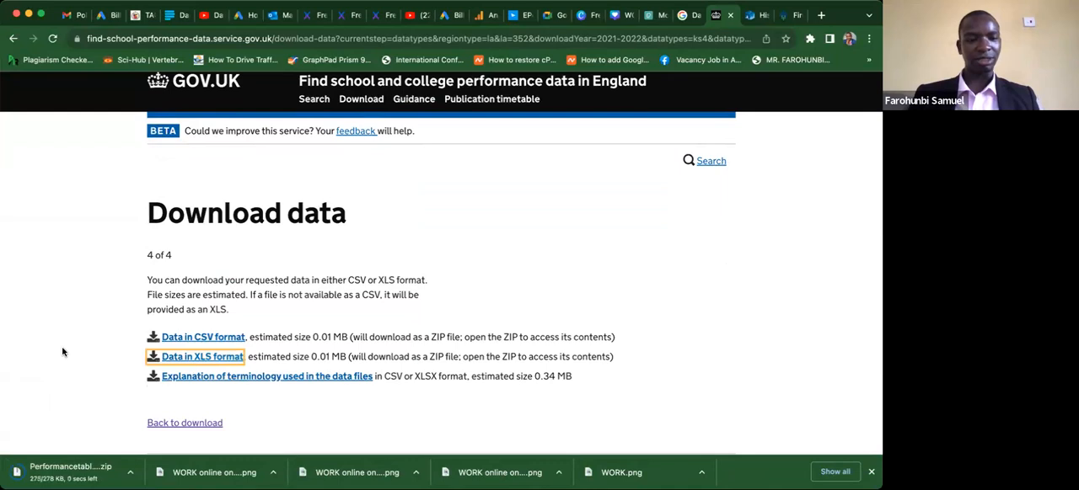
click(130, 472)
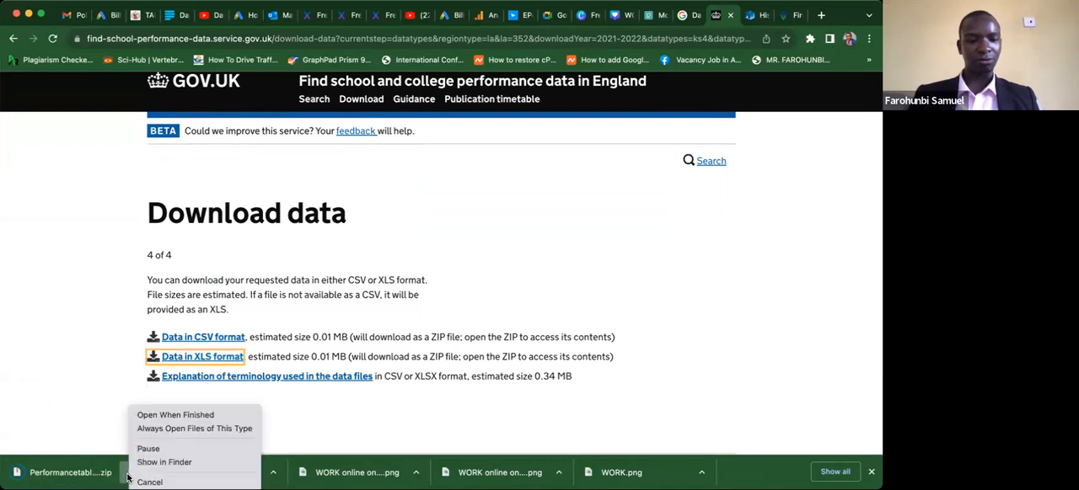
click(145, 415)
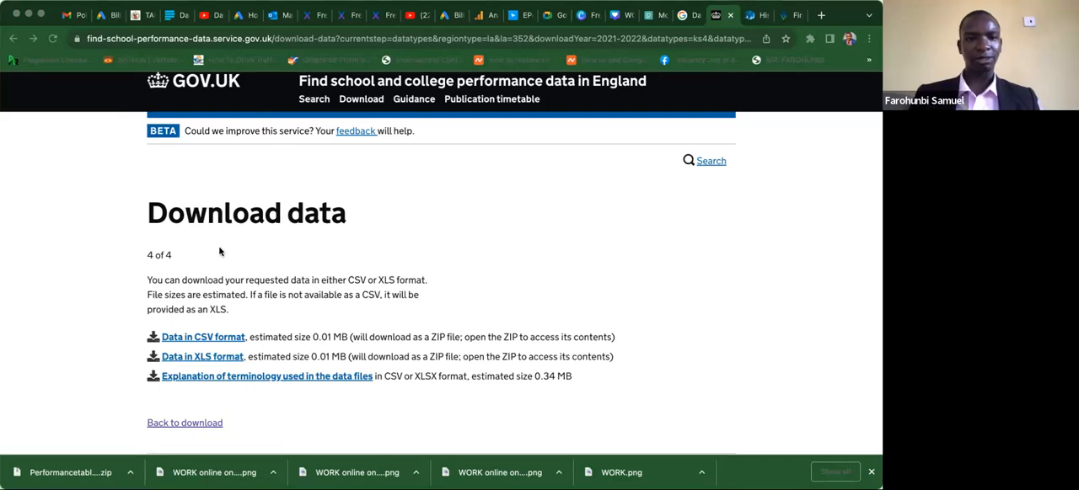
click(93, 272)
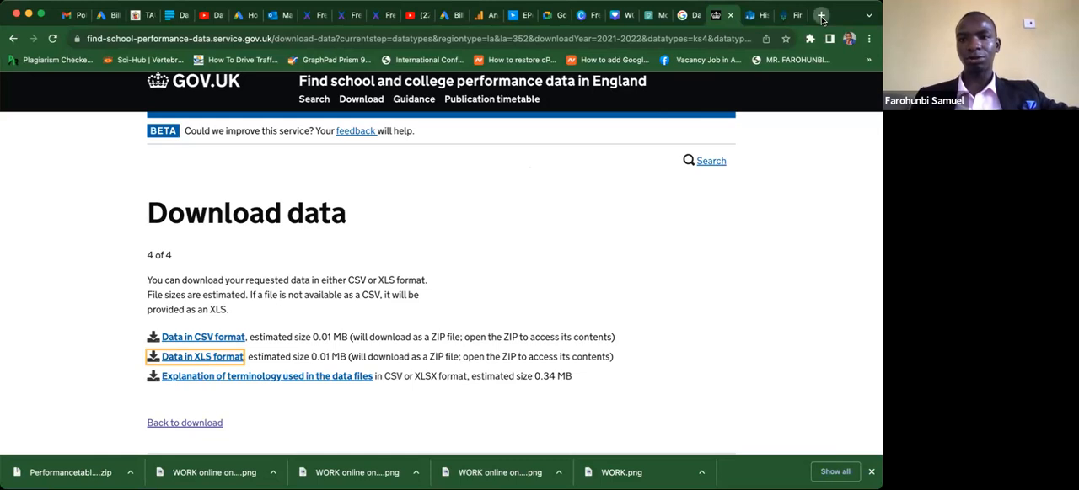
Open Google Sheets in a new browser tab and create a blank spreadsheet.
key(super+t)
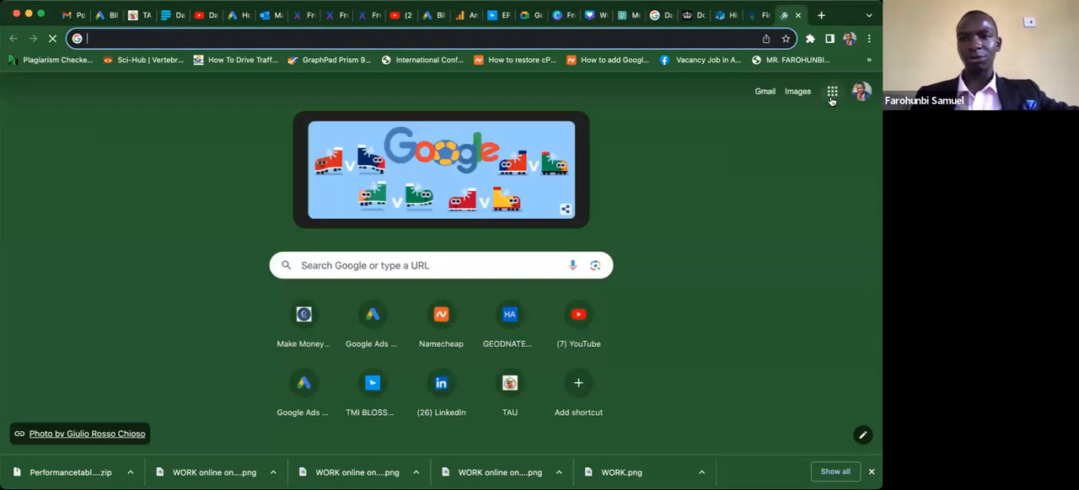
click(831, 101)
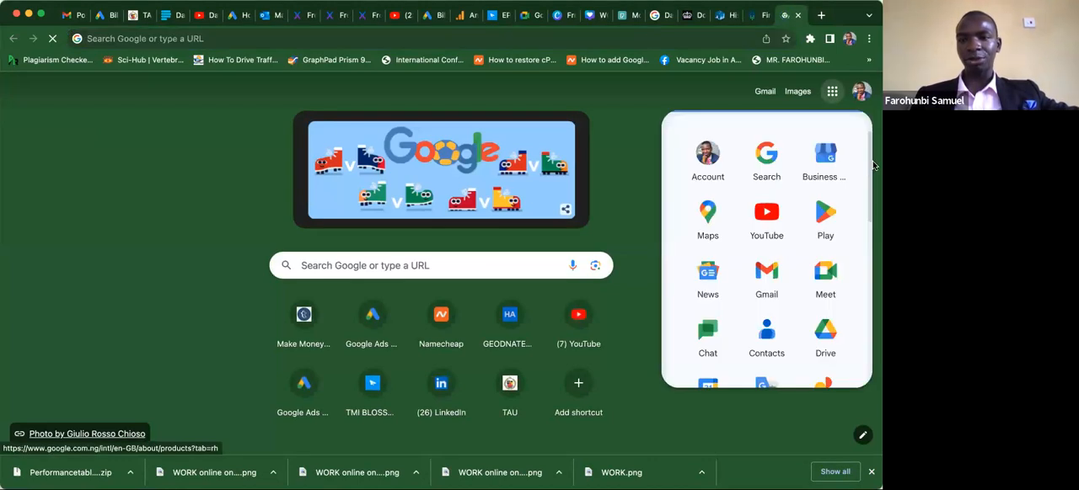
scroll(871, 223, down, 5)
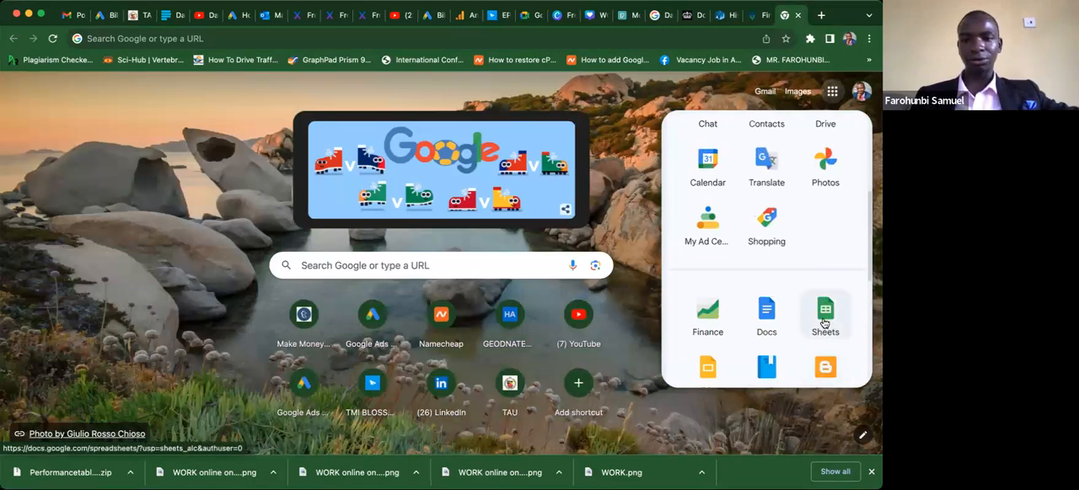
click(824, 323)
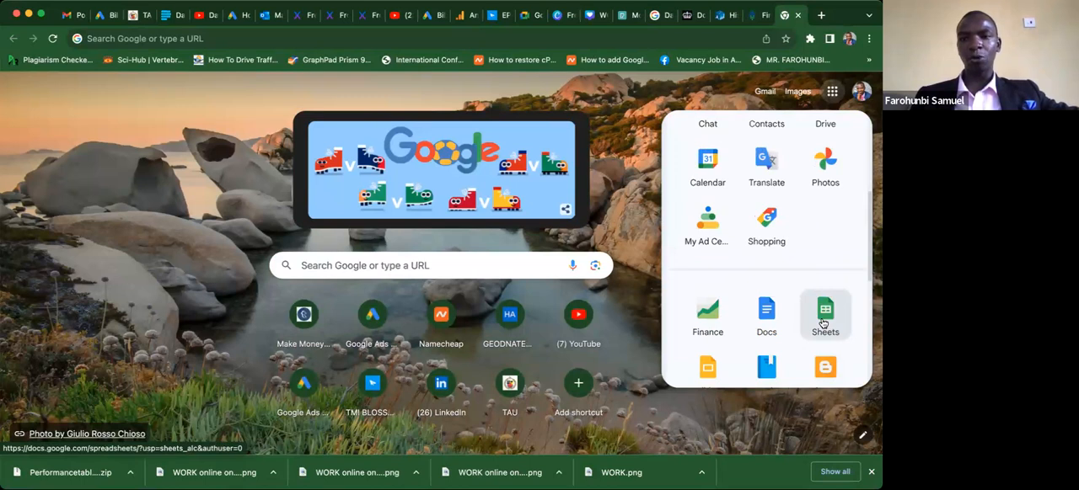
click(824, 324)
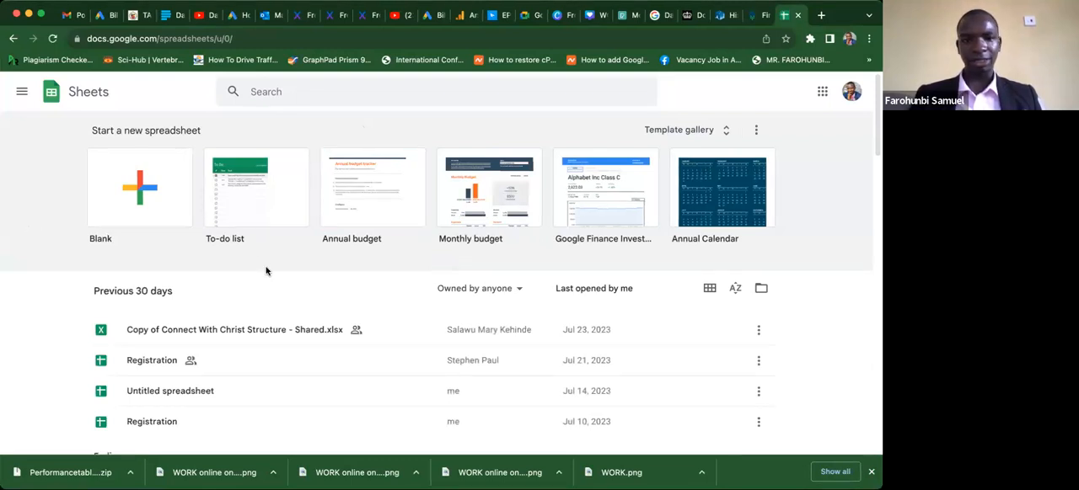
click(143, 195)
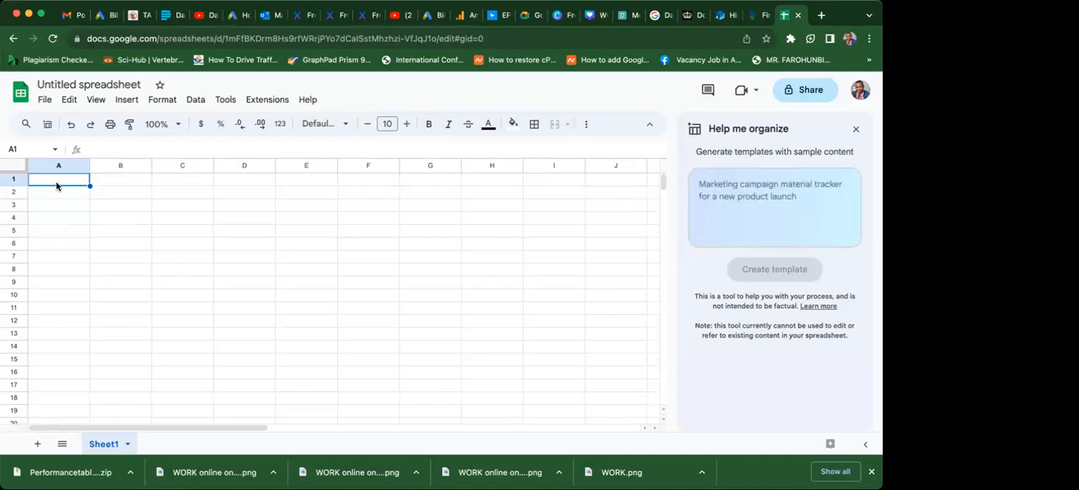
Move across the first row from B1 to H1 to examine the columns of the blank sheet.
click(111, 184)
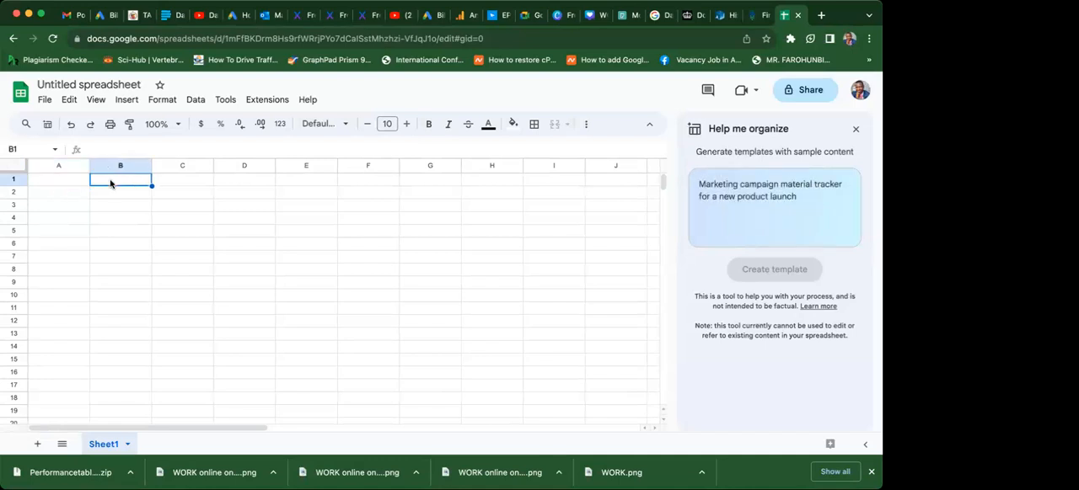
click(171, 183)
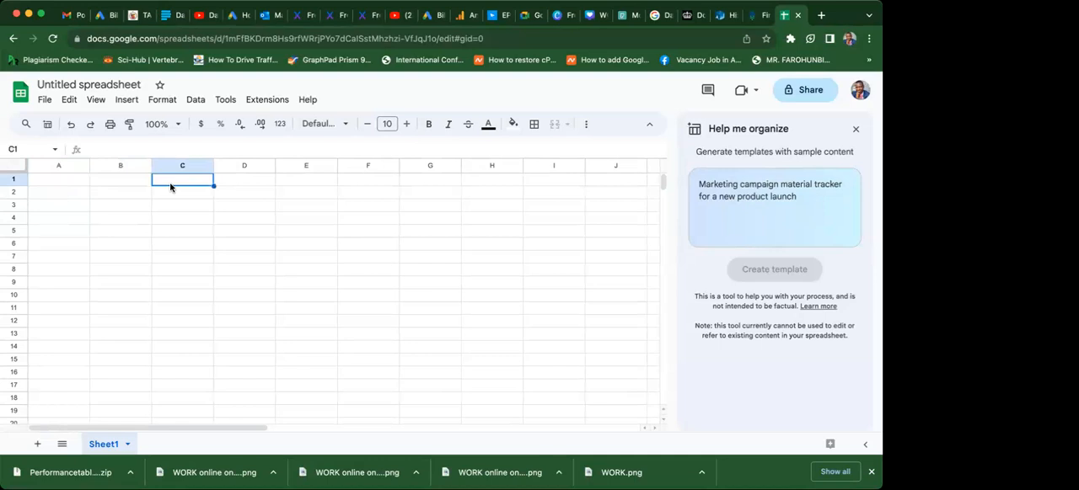
click(237, 179)
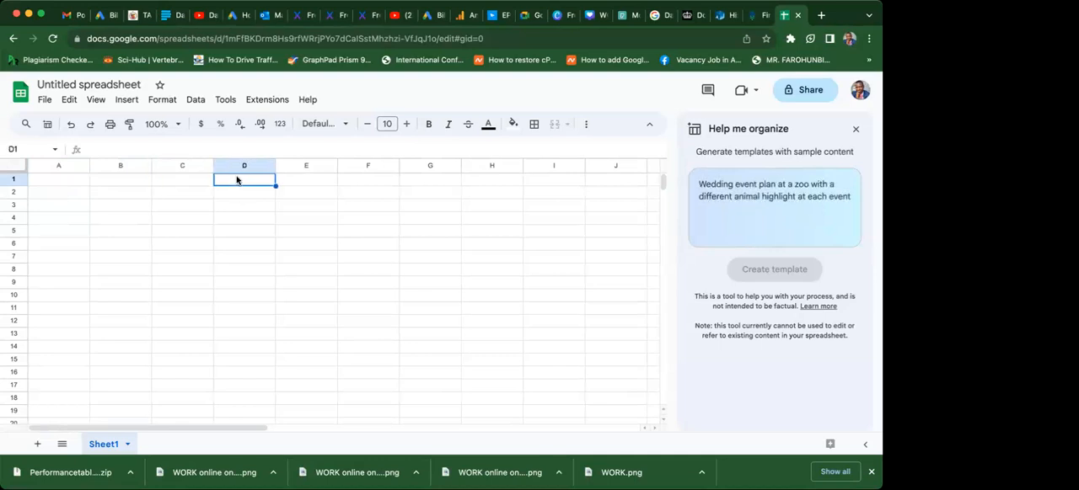
click(325, 183)
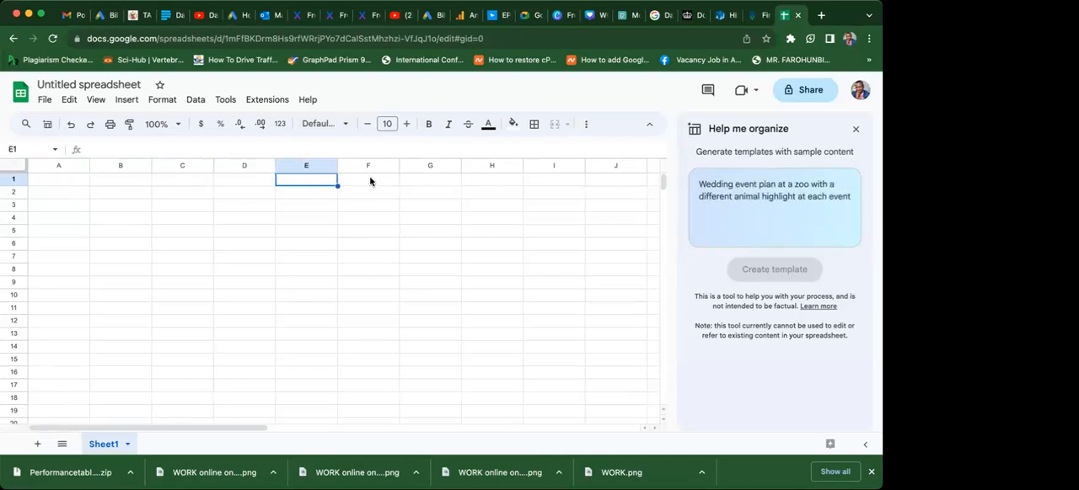
click(372, 182)
click(433, 182)
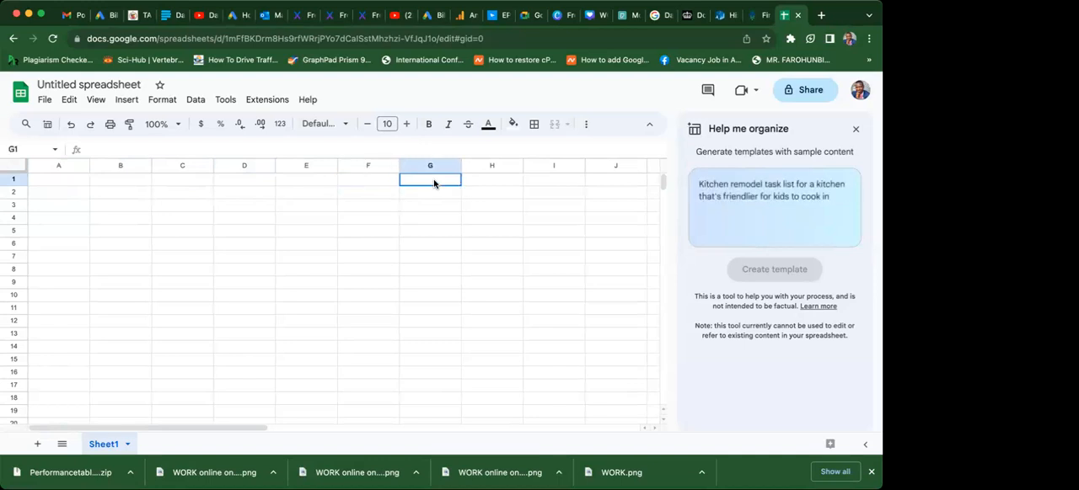
click(482, 185)
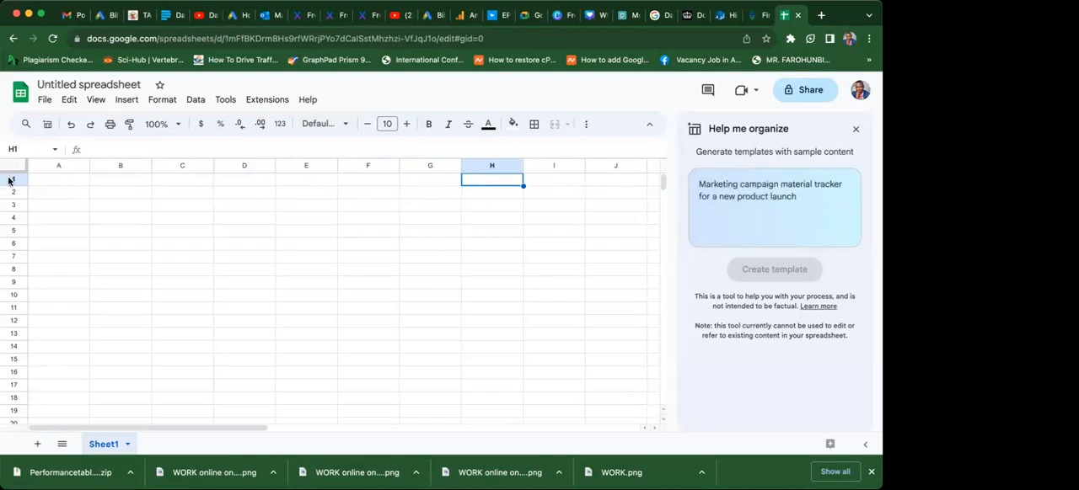
Examine how rows and columns form cells by selecting column A, A1, F10, C14, F16, J7 and B8.
click(60, 166)
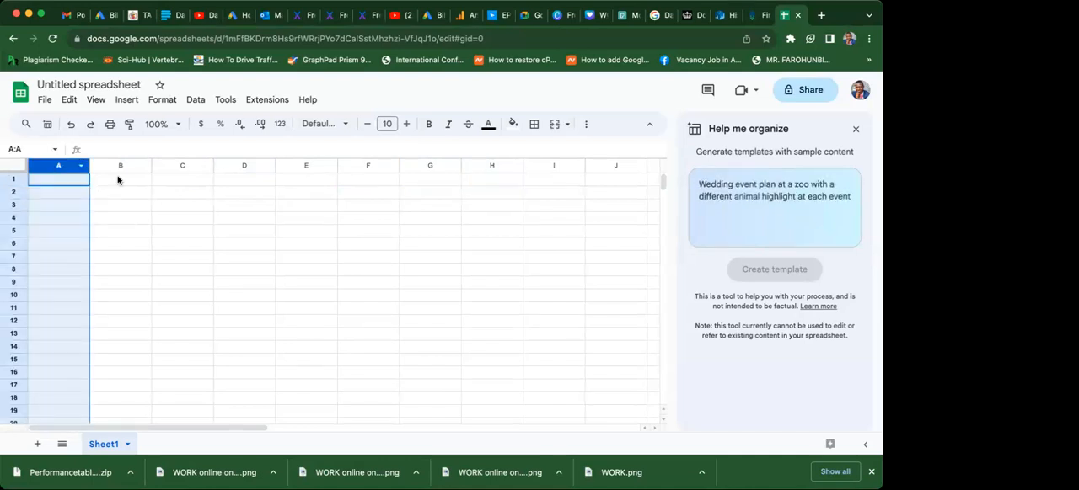
click(49, 184)
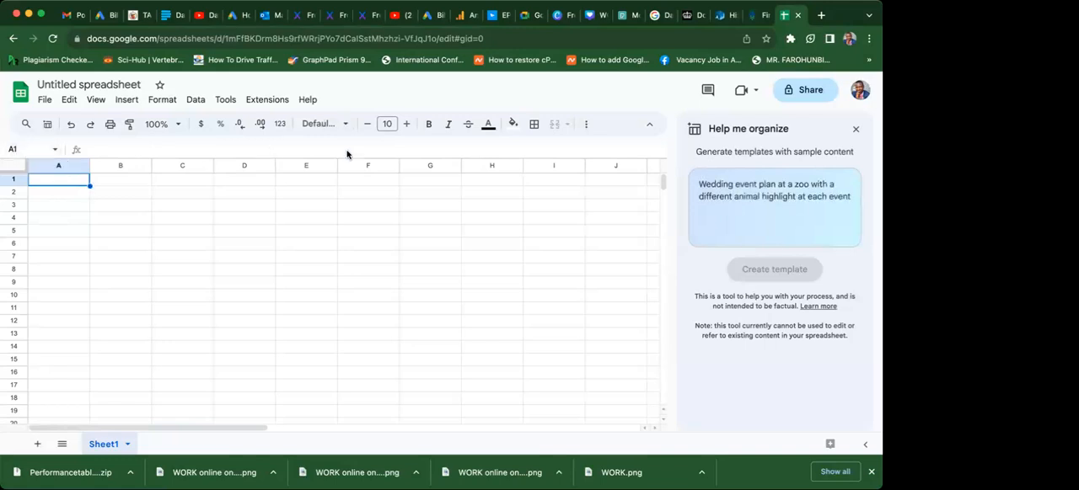
click(357, 292)
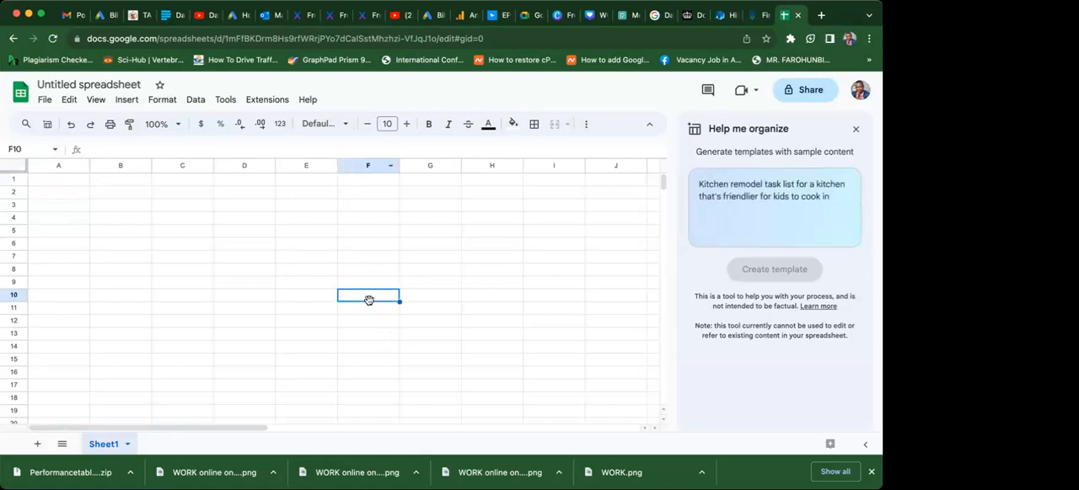
click(197, 346)
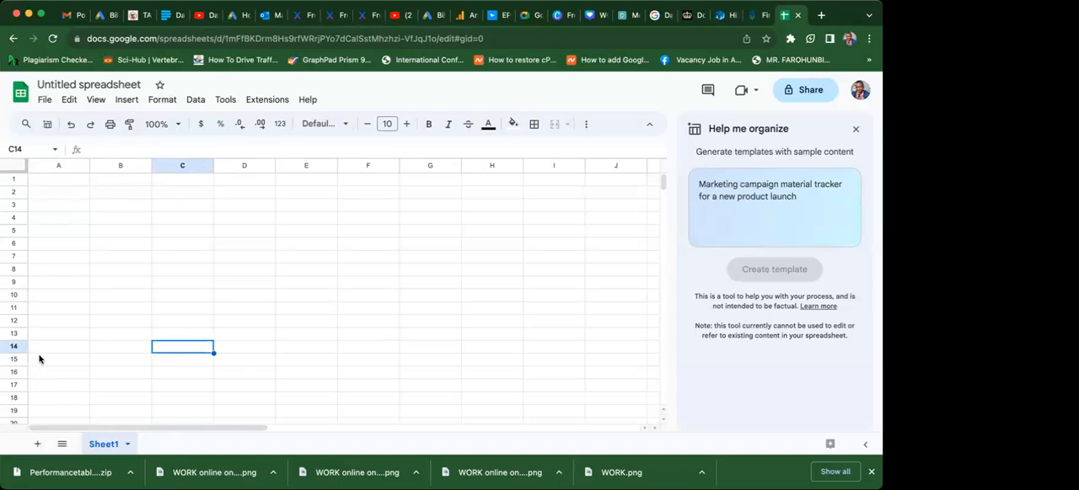
click(348, 374)
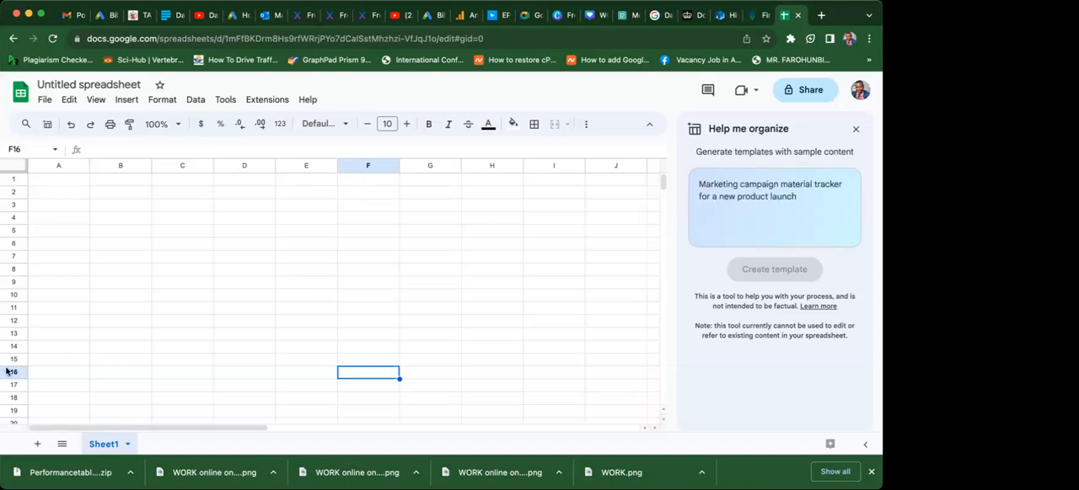
click(616, 169)
click(600, 257)
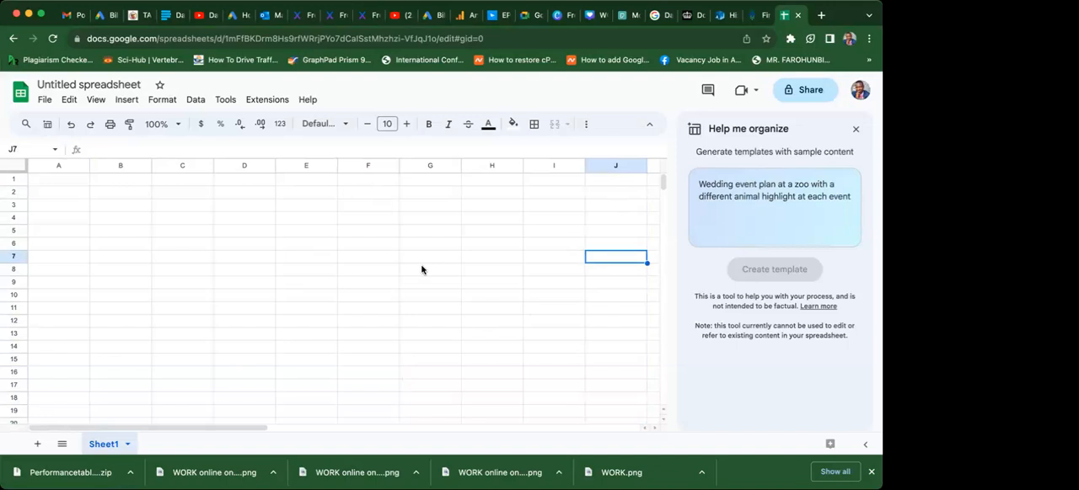
click(136, 272)
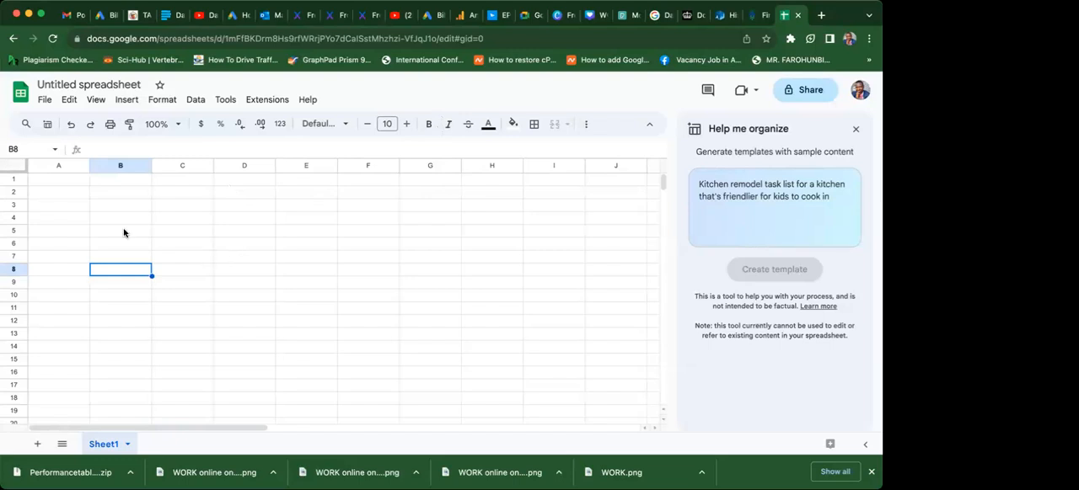
Upload the 352_census file from the computer to open it as a spreadsheet, and widen its URN column.
click(44, 102)
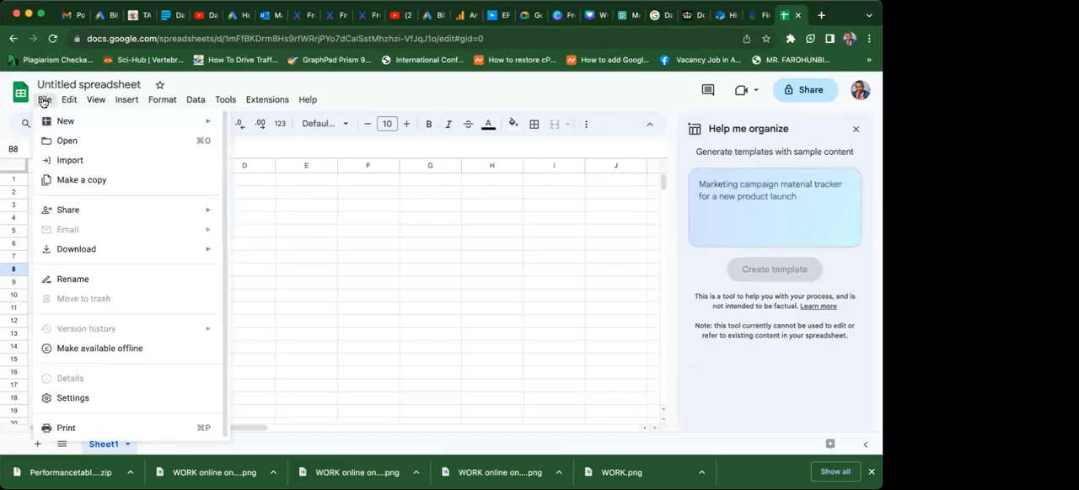
mouse_move(80, 123)
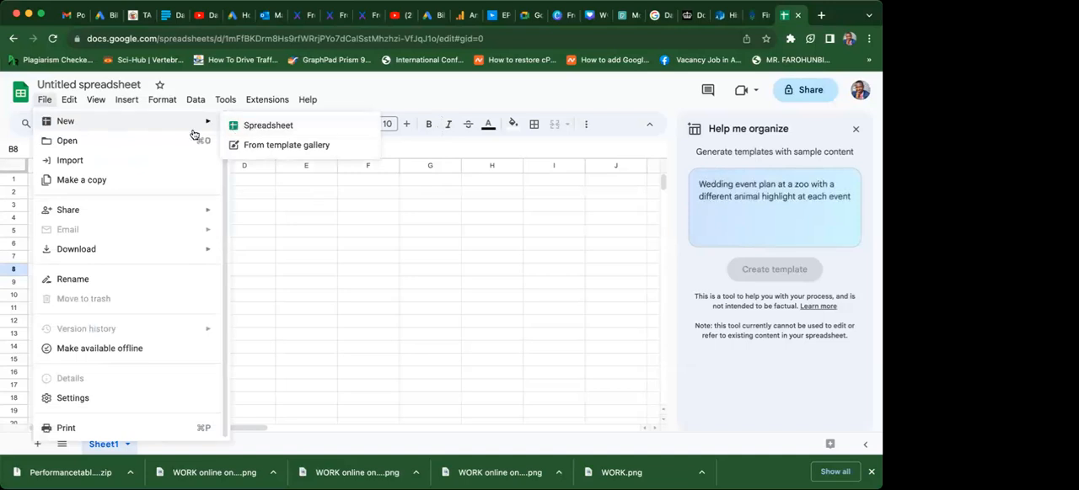
click(70, 148)
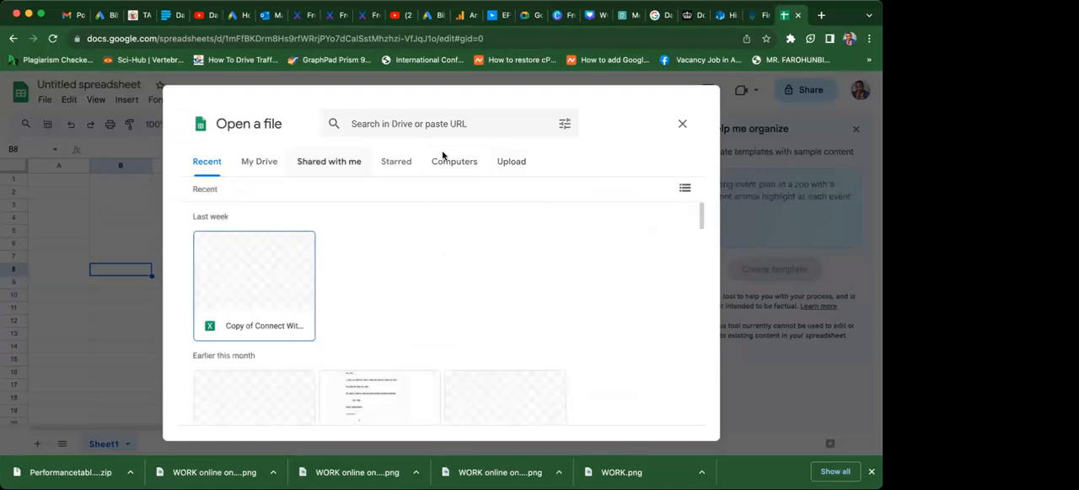
click(507, 171)
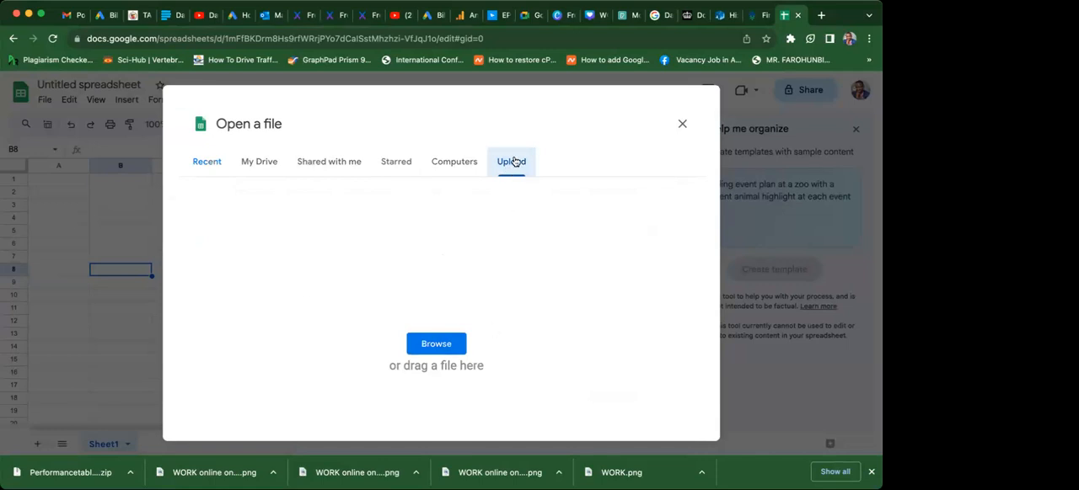
click(434, 352)
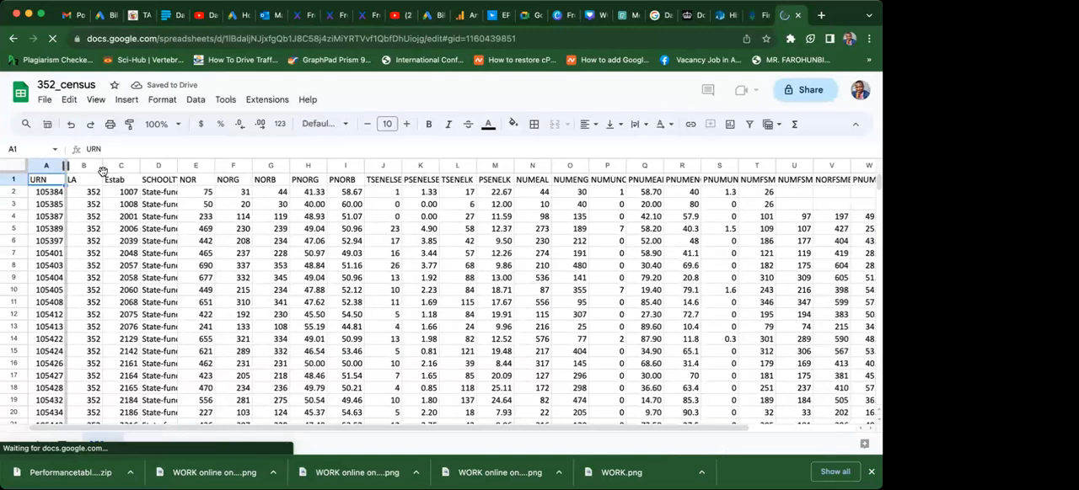
drag(102, 172, 105, 169)
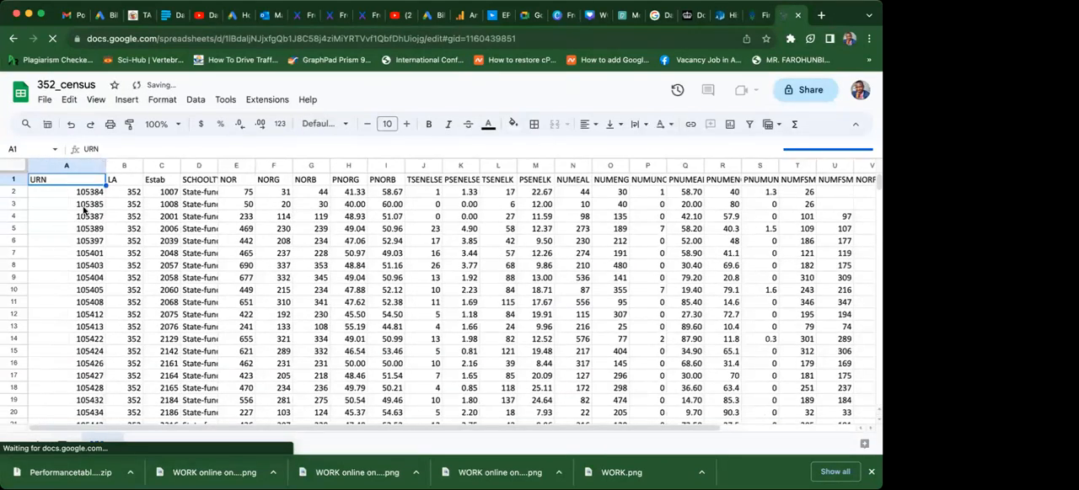
click(61, 228)
Examine the header cells in row 1 of the census data from Estab through TSENELSE.
click(156, 180)
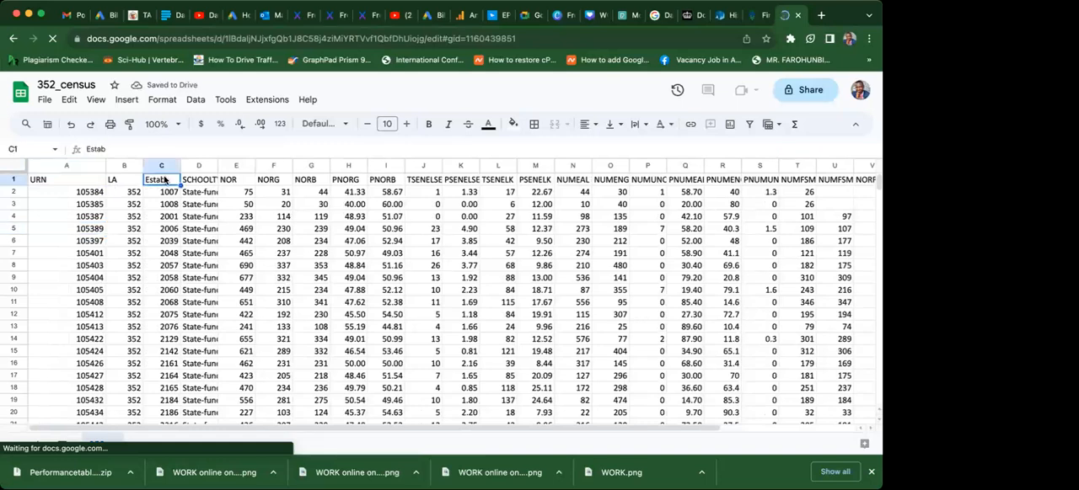
click(198, 182)
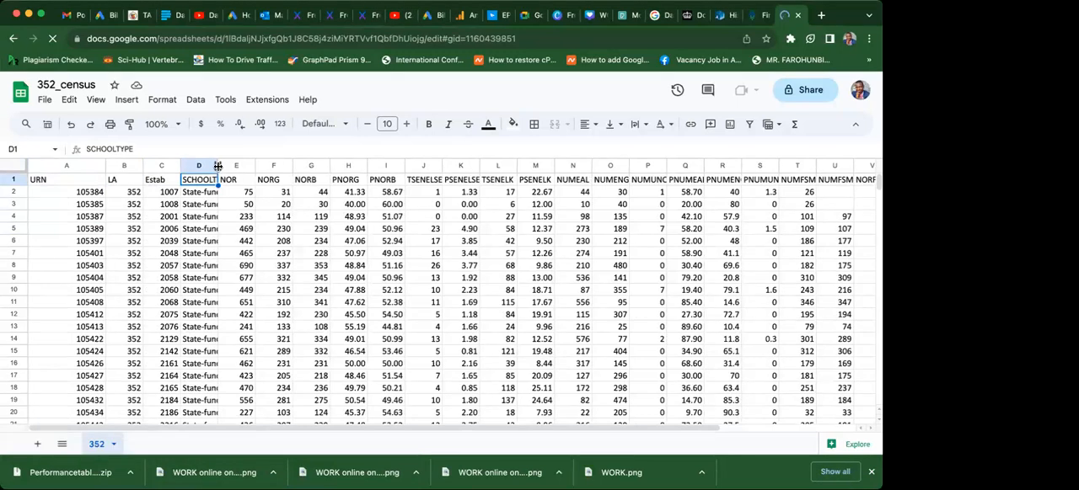
click(235, 182)
click(271, 182)
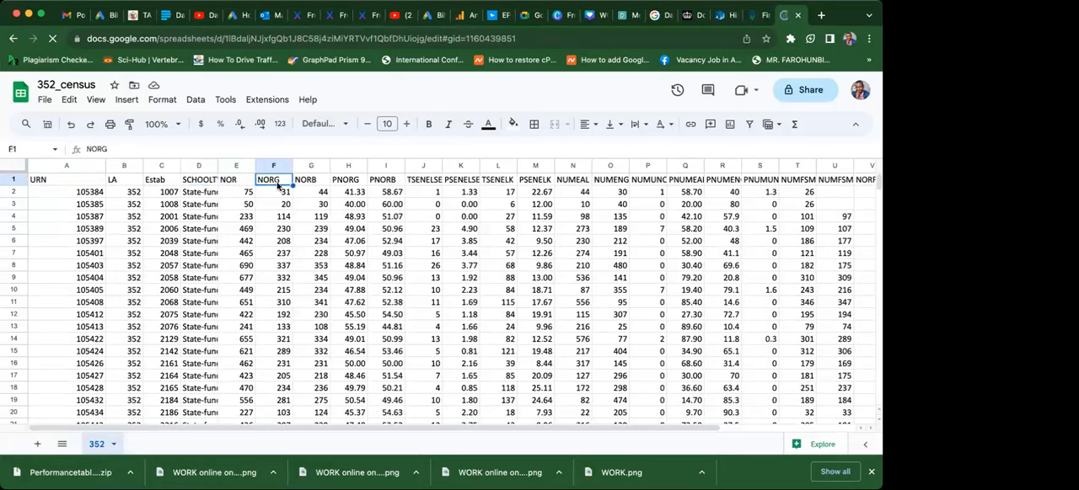
click(341, 182)
click(384, 183)
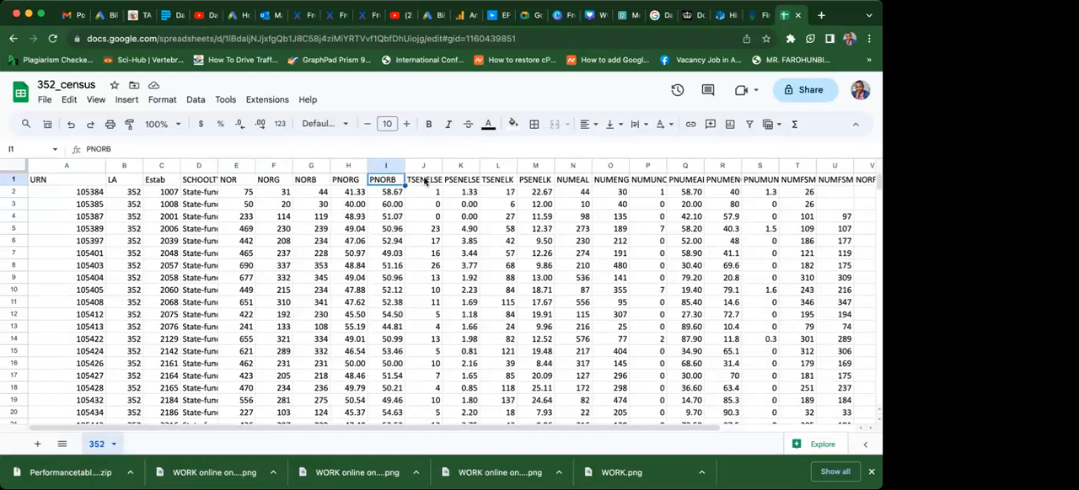
click(427, 183)
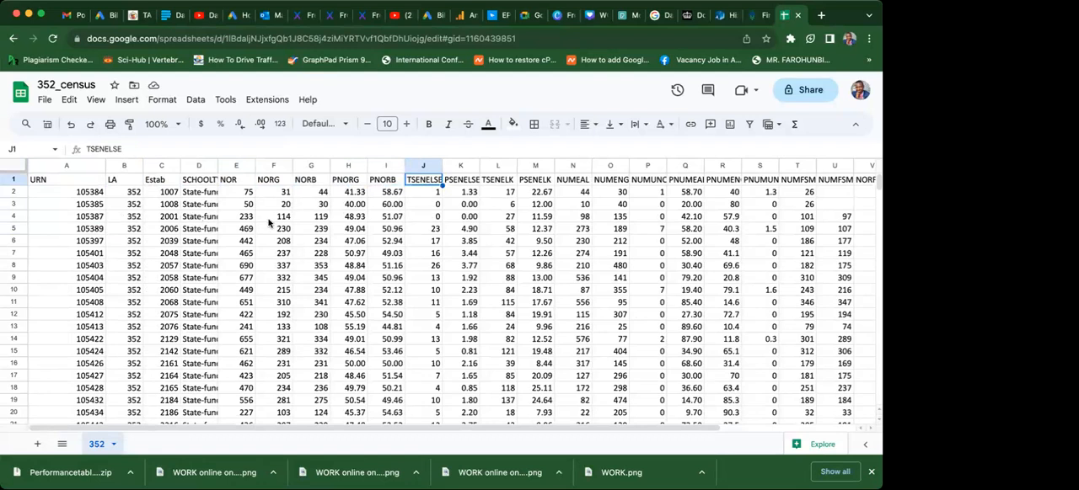
Go through the PNORG values from H5 down to row 62 and return to the column's header.
click(348, 228)
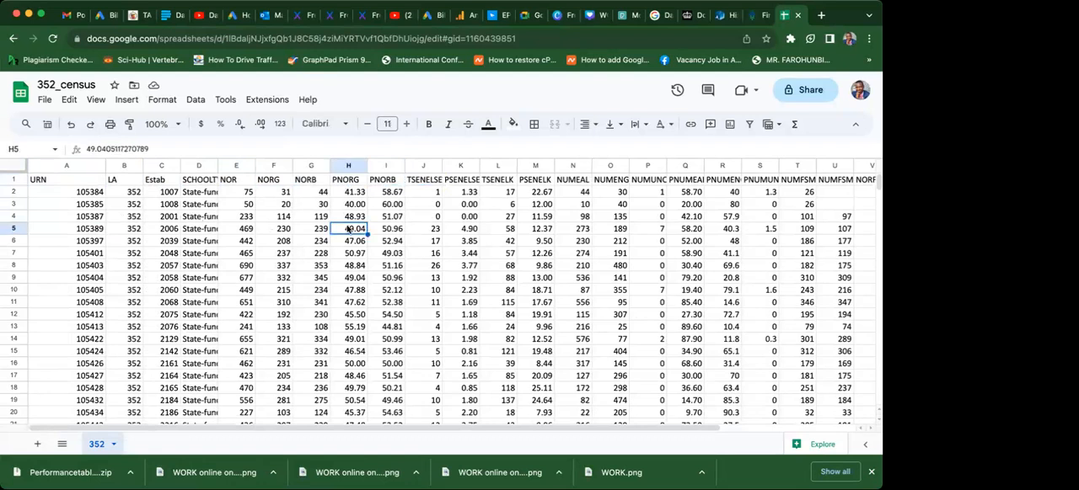
key(Down)
key(Down)
key(Down)
key(Down)
key(Down)
key(Down)
key(Down)
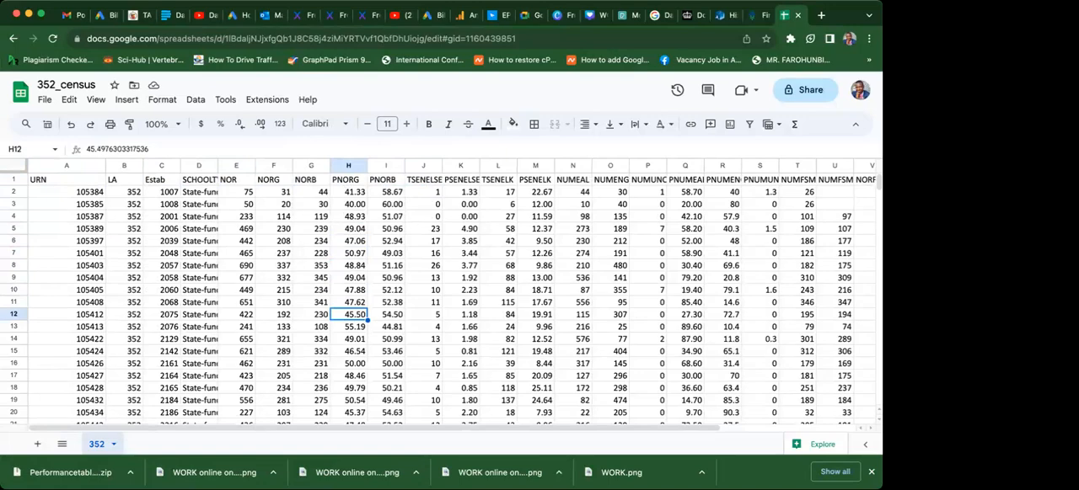
key(Down)
key(Down)
key(Down)
key(Down)
key(Down)
key(Down)
key(Down)
key(Down)
key(Down)
key(Down)
key(Down)
key(Down)
key(Down)
key(Down)
key(Down)
key(Down)
key(Down)
key(Down)
key(Down)
key(Down)
key(Down)
key(Down)
key(Down)
key(Down)
key(Down)
key(Down)
key(Down)
key(Down)
key(Down)
key(Down)
key(Down)
key(Down)
key(Down)
key(Down)
key(Down)
key(Down)
key(Down)
key(Down)
key(Down)
key(Down)
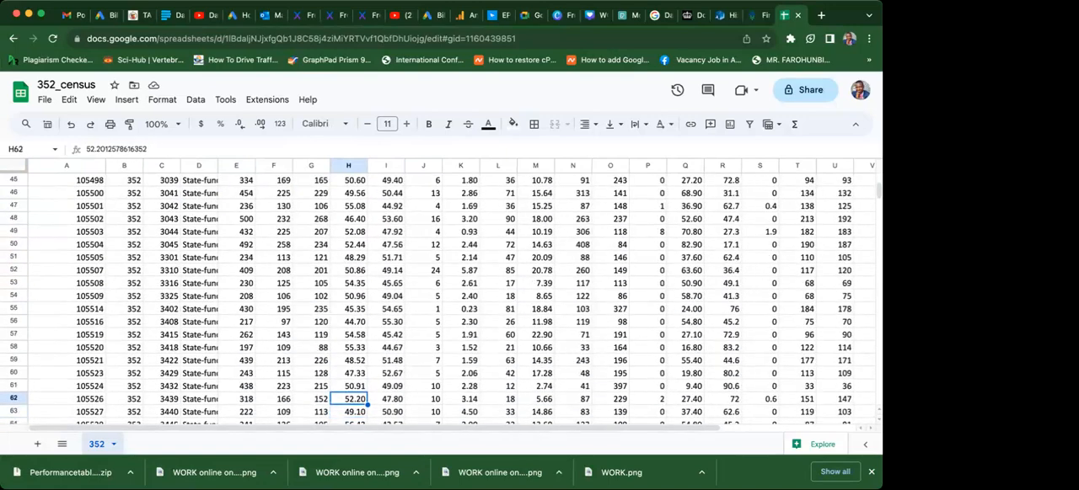
key(Up)
key(Up)
key(Up)
key(Up)
key(Up)
key(Up)
key(Up)
key(Up)
key(Up)
key(Up)
key(Up)
key(Up)
key(Up)
key(Up)
key(Up)
key(Up)
key(Up)
key(Up)
key(Up)
key(Up)
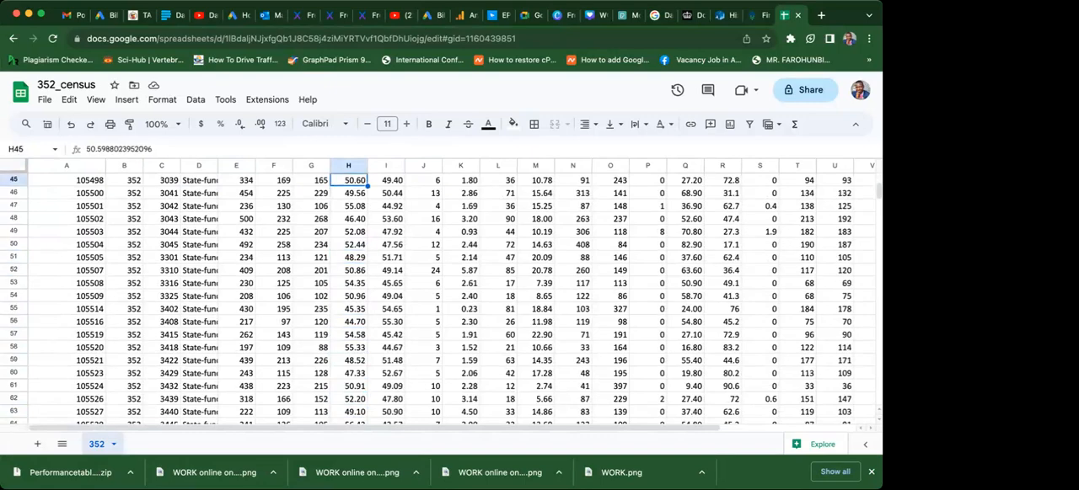
key(Up)
key(Up)
key(Up)
key(Up)
key(Up)
key(Up)
key(Up)
key(Up)
key(Up)
key(Up)
key(Up)
key(Up)
key(Up)
key(Up)
key(Up)
key(Up)
key(Up)
key(Up)
key(Up)
key(Up)
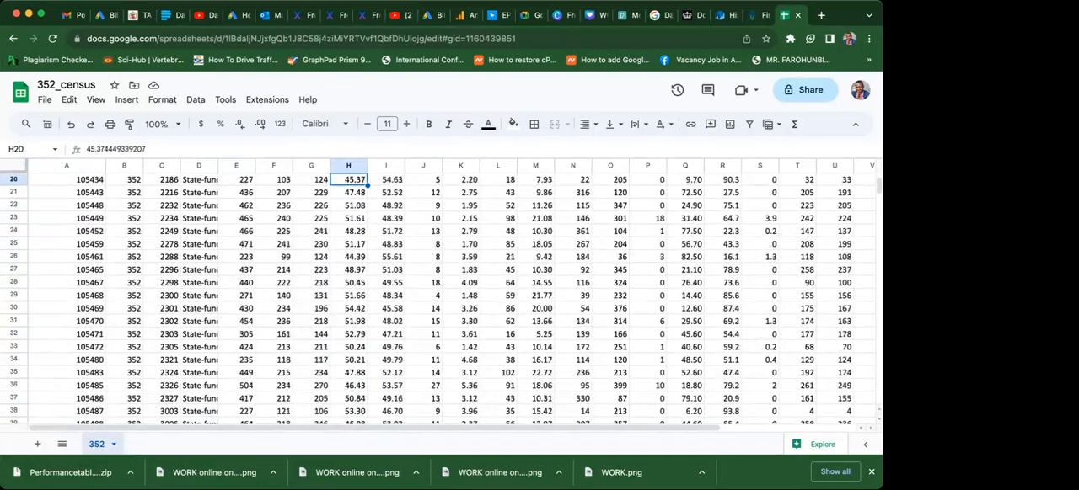
key(Up)
key(Up)
key(Up)
key(Up)
key(Up)
key(Up)
key(Up)
key(Up)
key(Up)
key(Up)
key(Up)
key(Up)
key(Up)
key(Up)
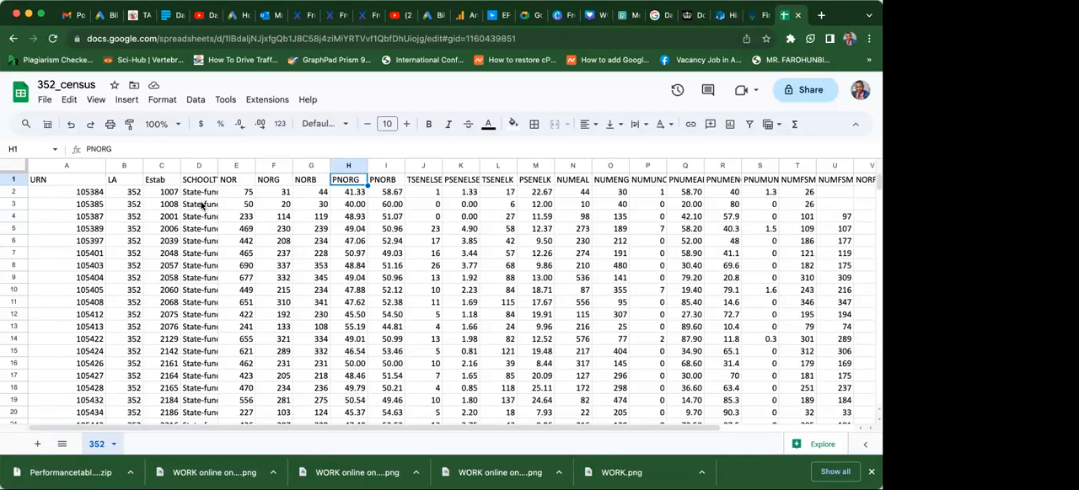
Go through the NORG values in column F from F5 down past row 131.
click(284, 229)
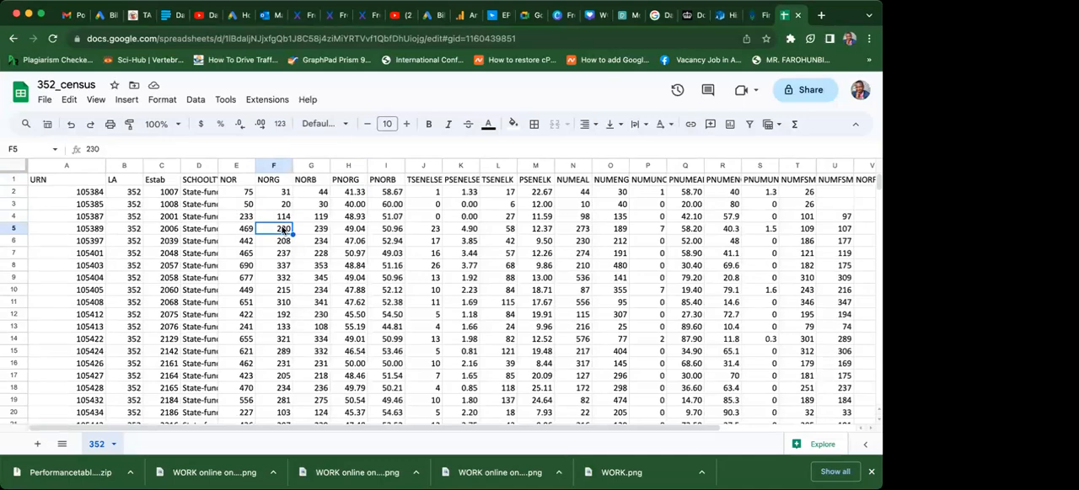
key(Down)
key(Down)
key(Down)
key(Down)
key(Down)
key(Down)
key(Down)
key(Down)
key(Down)
key(Down)
key(Down)
key(Down)
key(Down)
key(Down)
key(Down)
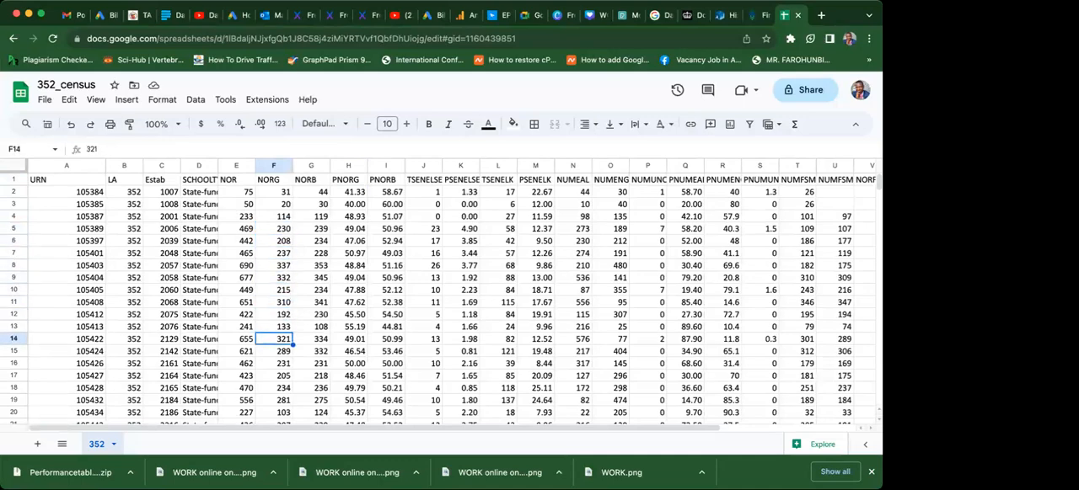
key(Down)
key(Down)
key(Down)
key(Down)
key(Down)
key(Down)
key(Down)
key(Down)
key(Down)
key(Down)
key(Down)
key(Down)
key(Down)
key(Down)
key(Down)
key(Down)
key(Down)
key(Down)
key(Down)
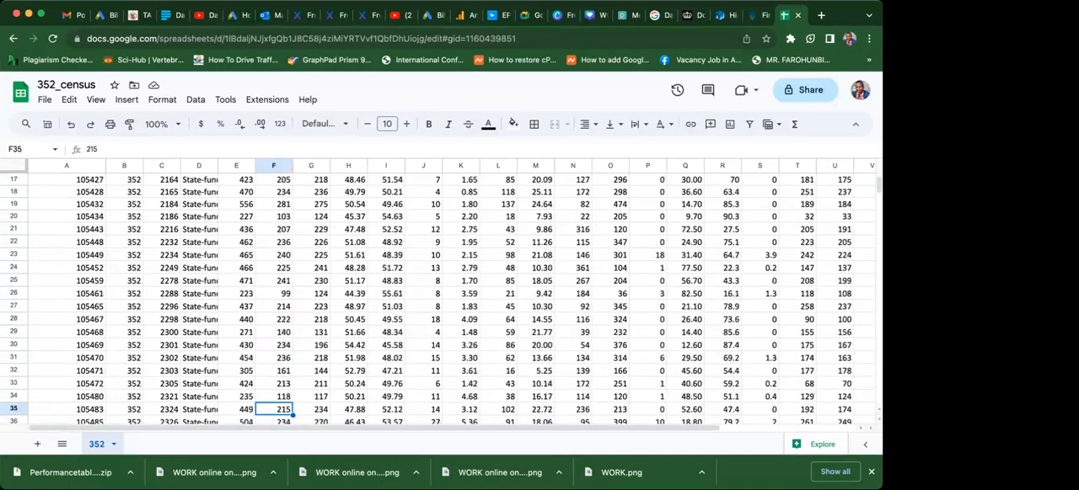
key(Down)
key(Down)
key(Down)
key(Down)
key(Down)
key(Down)
key(Down)
key(Down)
key(Down)
key(Down)
key(Down)
key(Down)
key(Down)
key(Down)
key(Down)
key(Down)
key(Down)
key(Down)
key(Down)
key(Down)
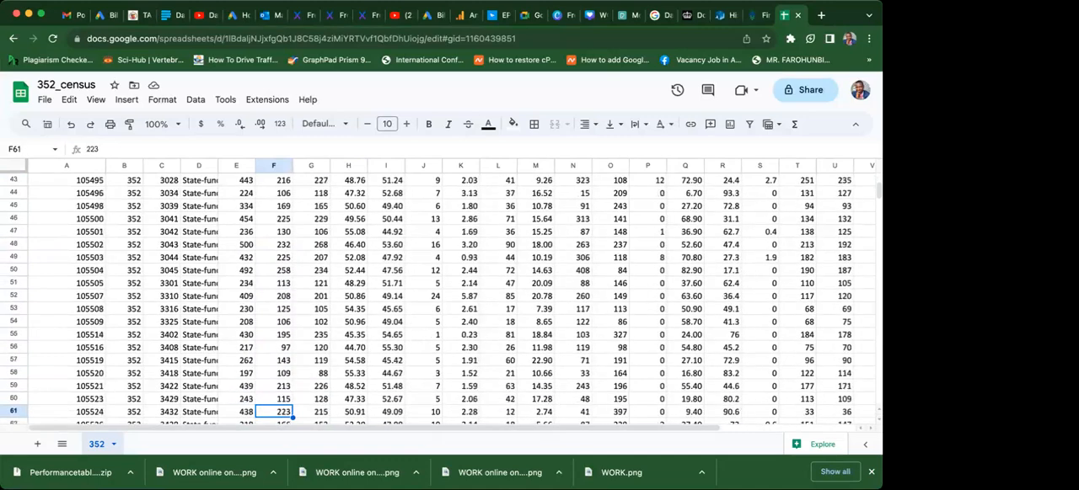
key(Down)
key(Down)
key(Down)
key(Down)
key(Down)
key(Down)
key(Down)
key(Down)
key(Down)
key(Down)
key(Down)
key(Down)
key(Down)
key(Down)
key(Down)
key(Down)
key(Down)
key(Down)
key(Down)
key(Down)
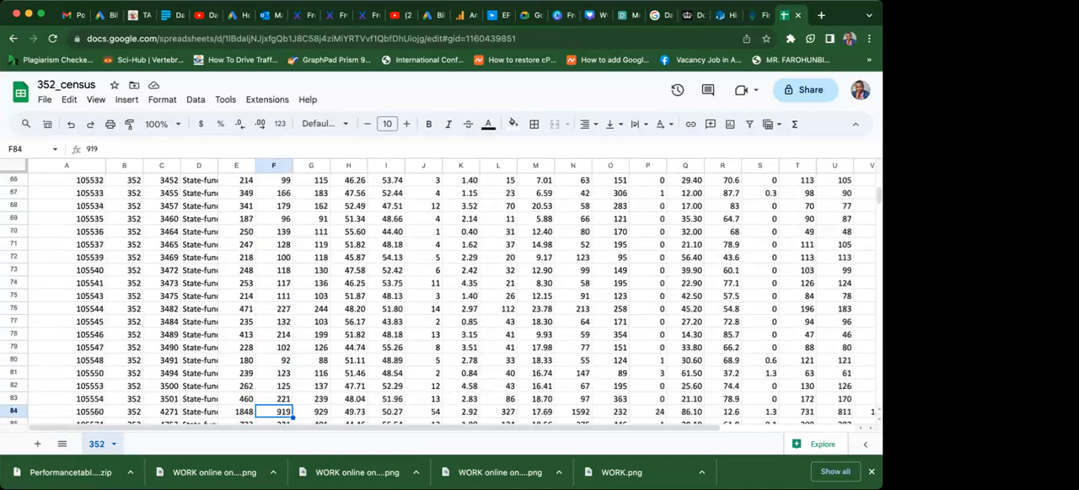
key(Down)
key(Down)
key(Down)
key(Down)
key(Down)
key(Down)
key(Down)
key(Down)
key(Down)
key(Down)
key(Down)
key(Down)
key(Down)
key(Down)
key(Down)
key(Down)
key(Down)
key(Down)
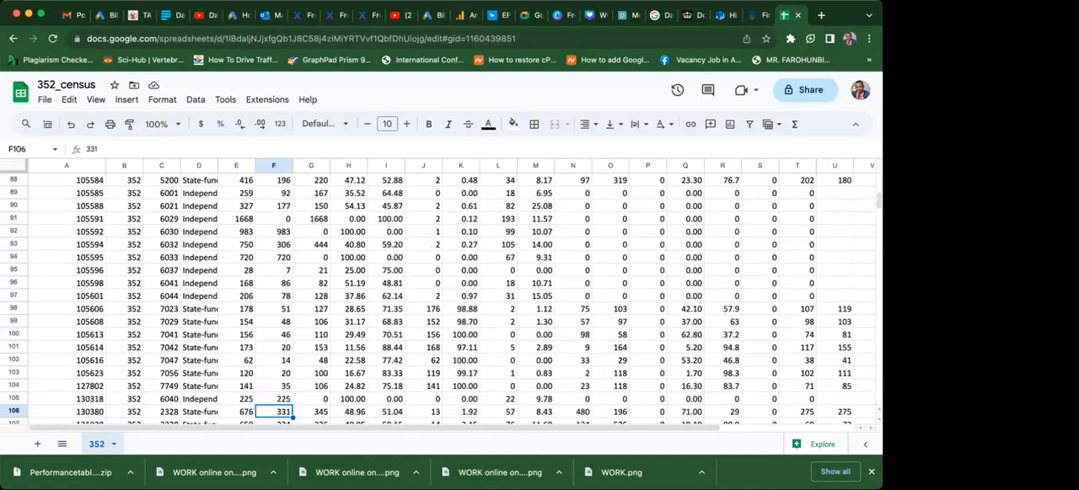
key(Down)
key(Down)
key(Down)
key(Down)
key(Down)
key(Down)
key(Down)
key(Down)
key(Down)
key(Down)
key(Down)
key(Down)
key(Down)
key(Down)
key(Down)
key(Down)
key(Down)
key(Down)
key(Down)
key(Down)
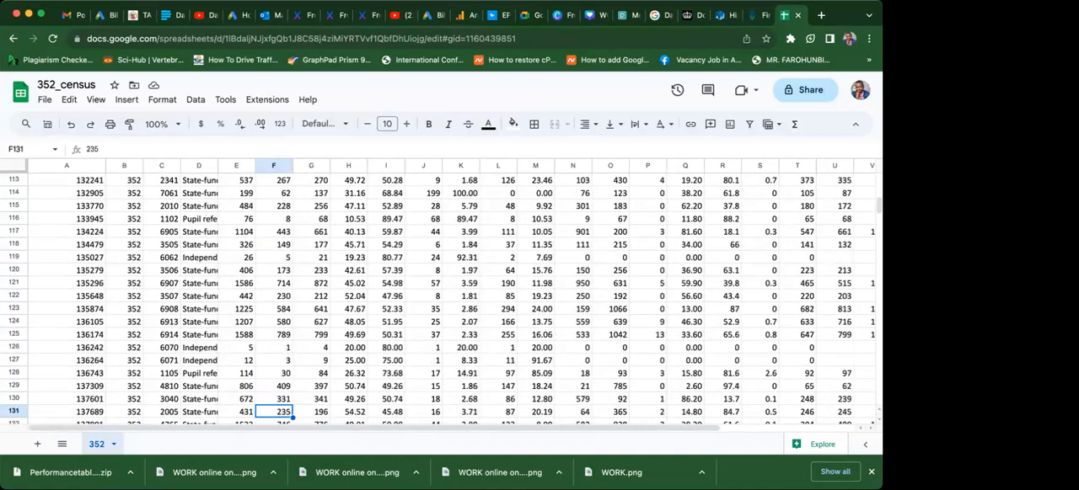
key(Down)
Go to the last data row in column F, and check that row's extent out to W211 and back to C211.
key(ctrl+Down)
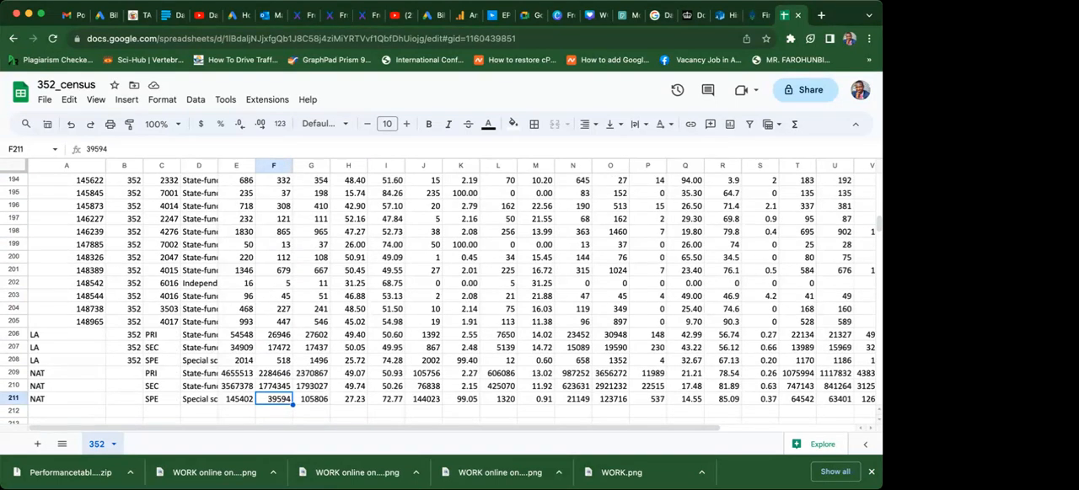
key(ctrl+Right)
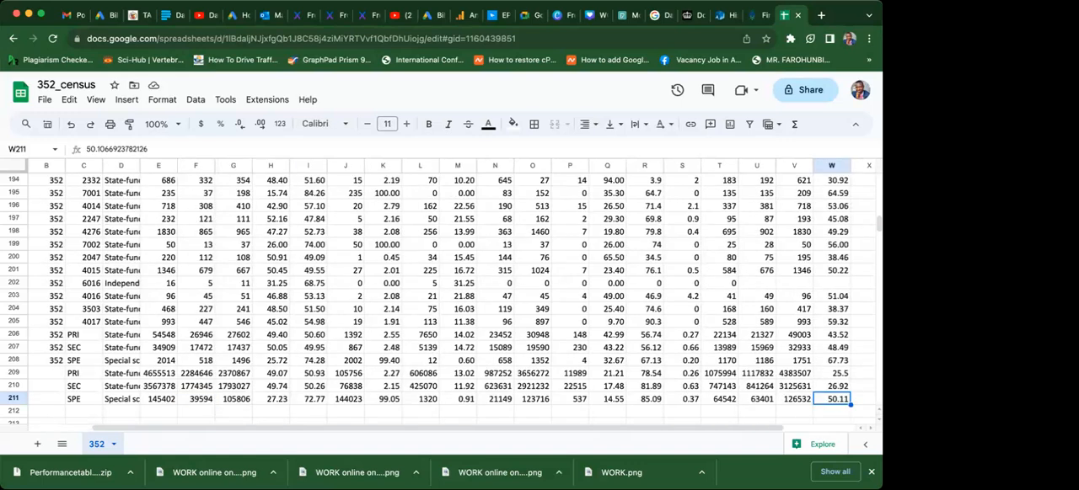
key(ctrl+Left)
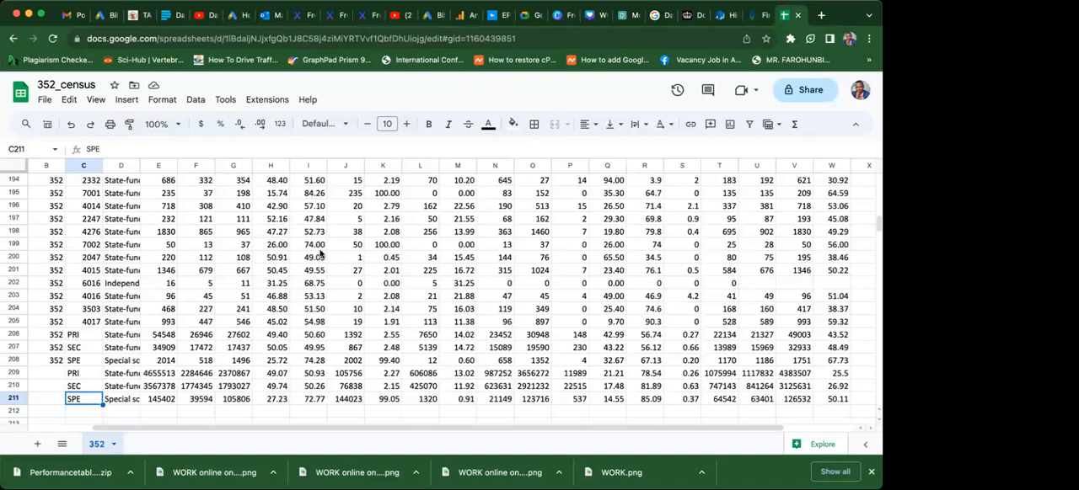
Upload the 352_ks5-studest-he file from the computer and open it as a spreadsheet.
click(42, 101)
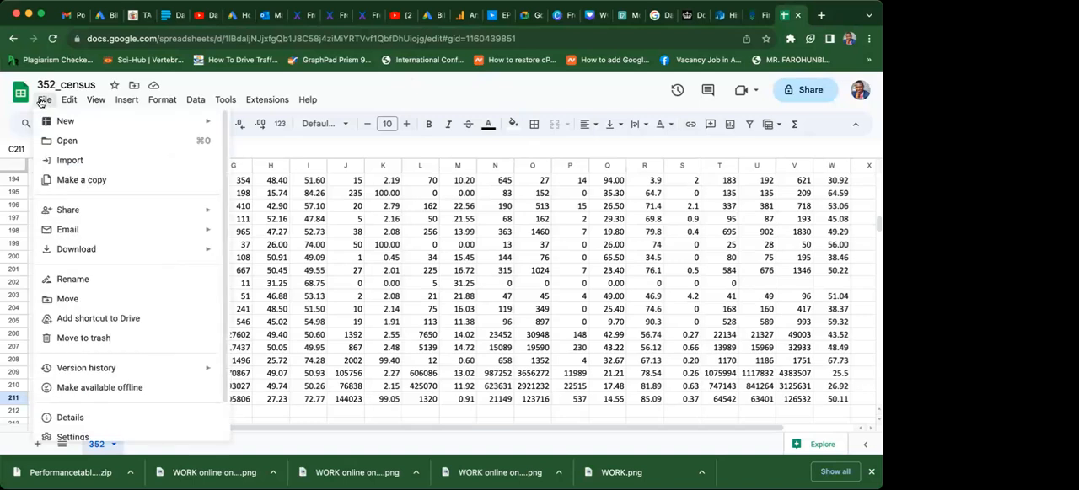
click(58, 147)
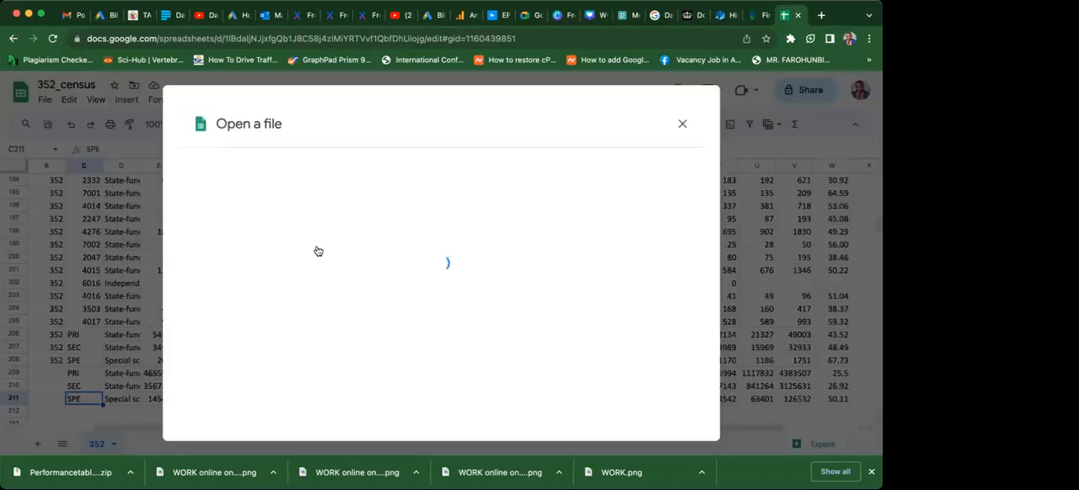
click(530, 174)
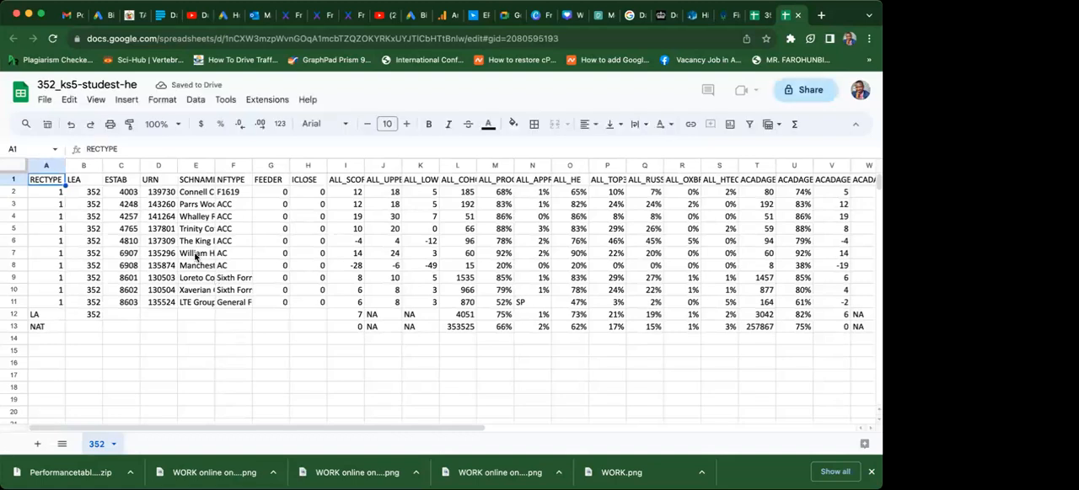
Examine cell F3 and the first school's row from E2 to H2, ending on the ICLOSE header.
click(218, 208)
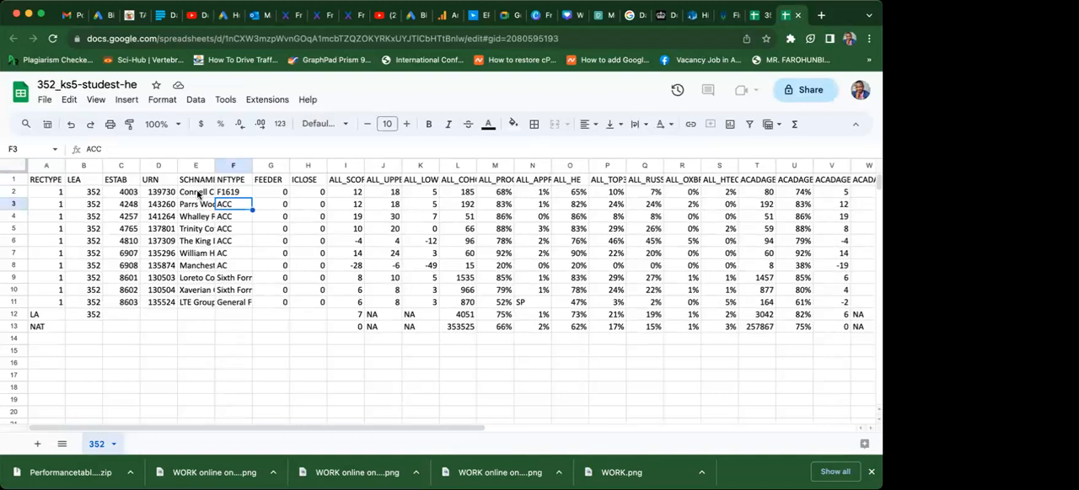
click(199, 195)
key(Right)
key(Right)
key(Right)
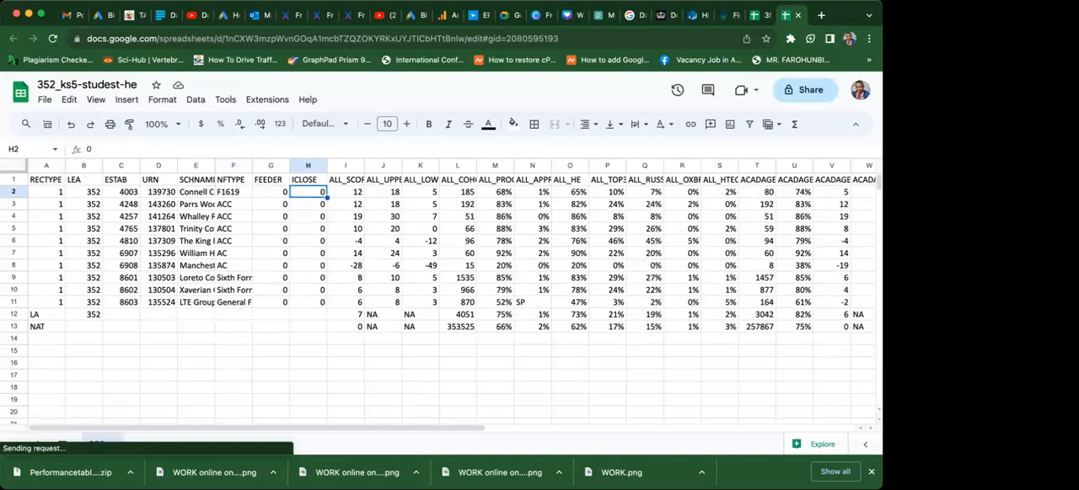
key(Up)
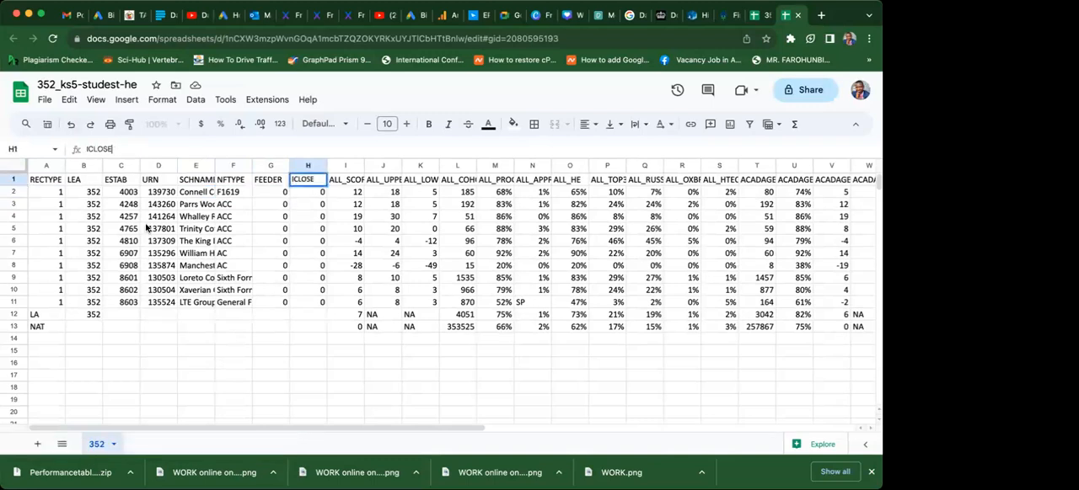
Examine the URN, SCHNAME, FEEDER, ICLOSE and ALL_SCORE header cells in row 1, and return to URN.
click(161, 183)
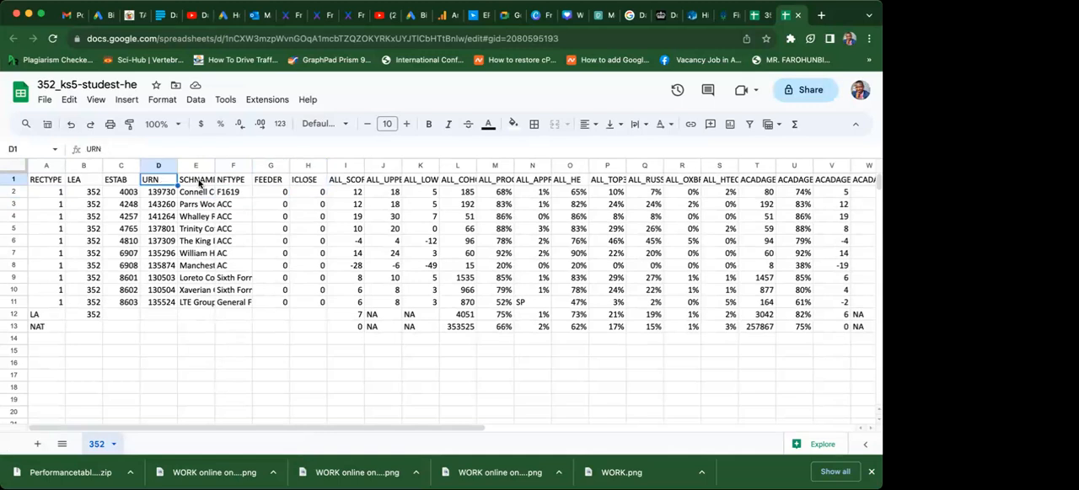
click(201, 181)
click(272, 180)
click(306, 181)
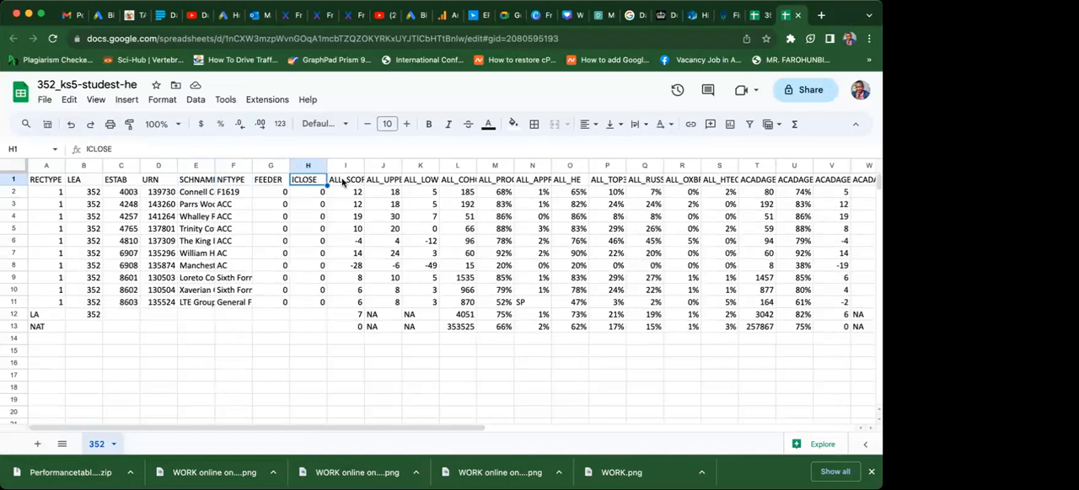
click(344, 181)
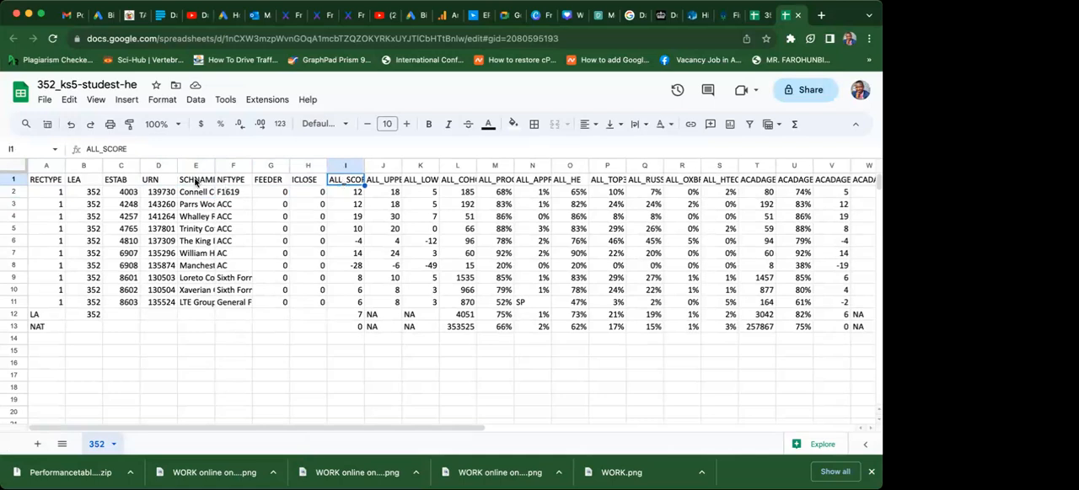
click(195, 182)
click(150, 181)
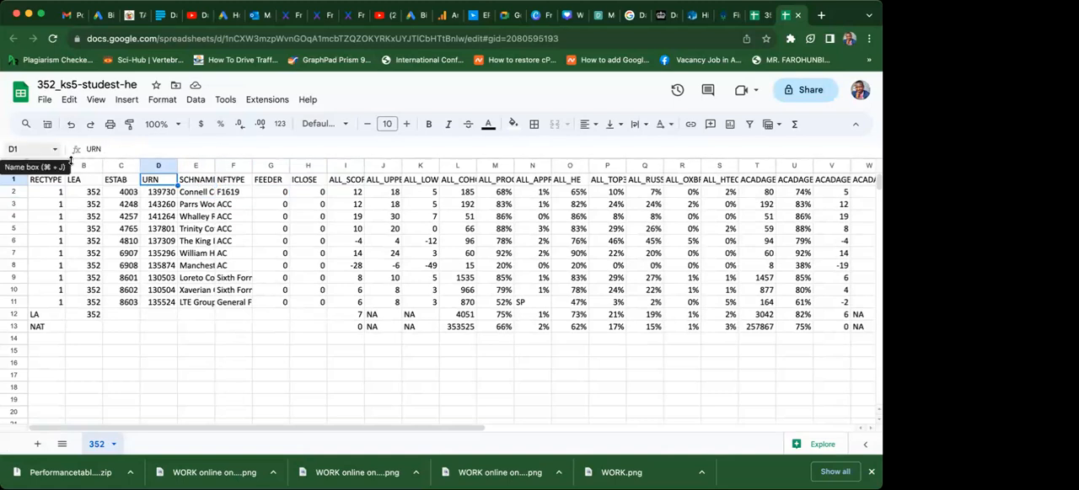
Widen the SCHNAME column to about three times its width to make the school names readable.
click(198, 181)
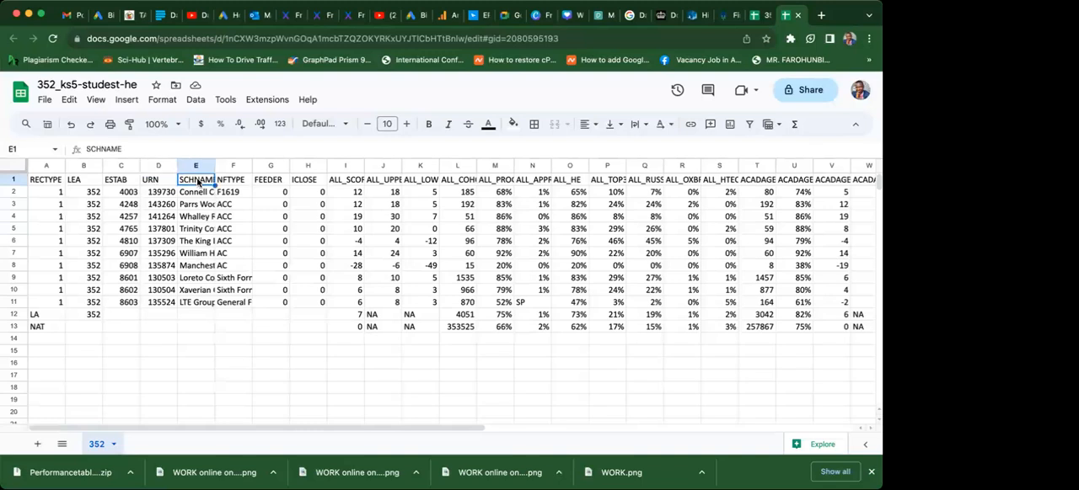
click(197, 196)
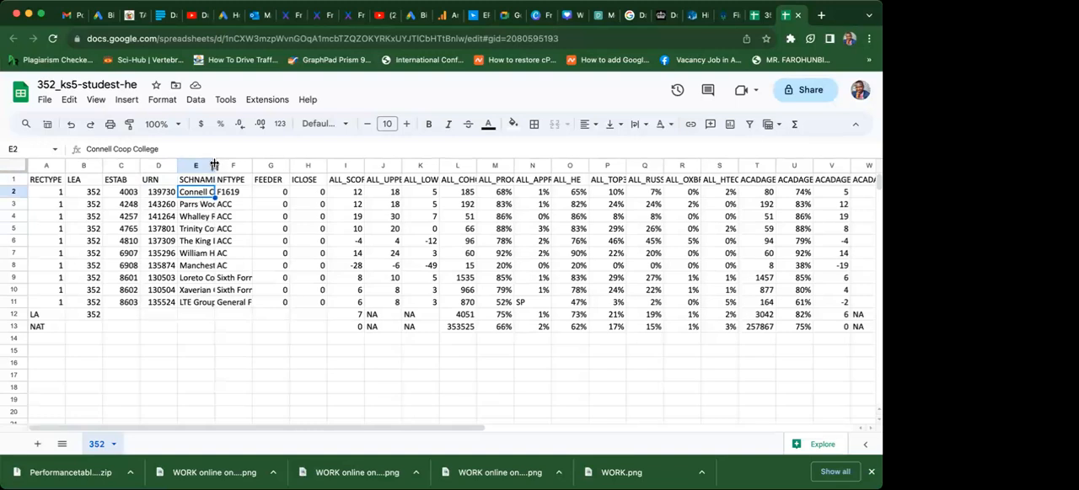
drag(214, 166, 292, 165)
Go through the school names in column E from Parrs Wood High School to LTE Group.
click(200, 208)
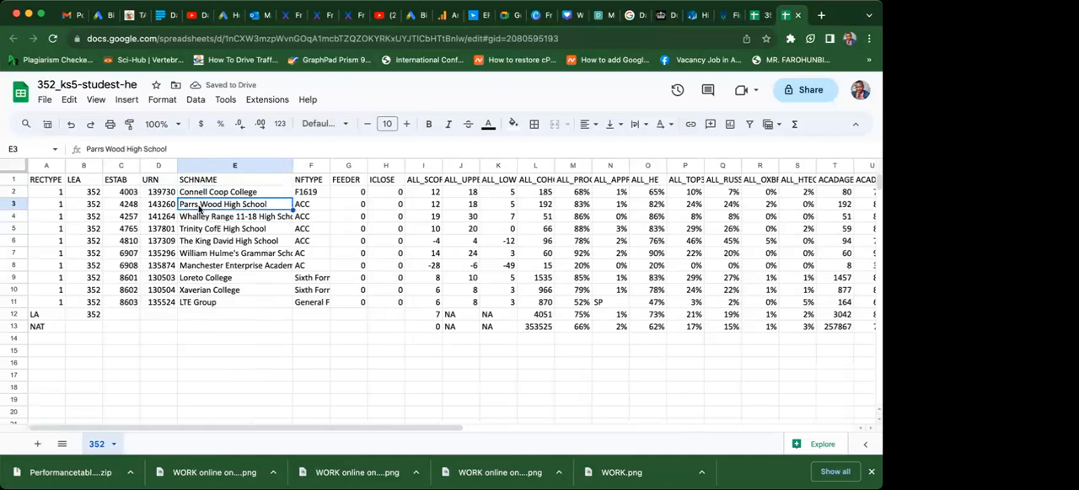
key(Down)
key(Down)
key(Down)
key(Down)
key(Down)
key(Down)
key(Down)
key(Down)
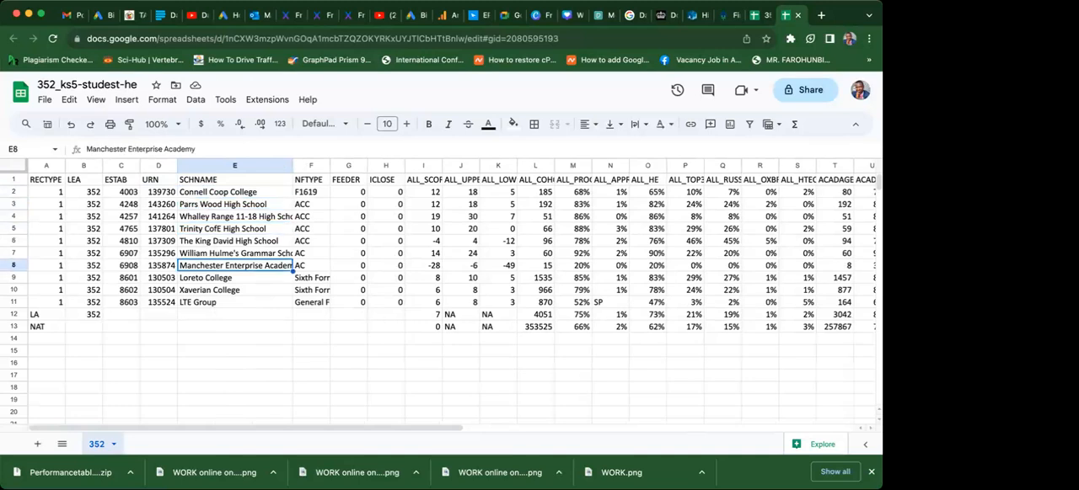
key(Up)
key(Up)
key(Up)
key(Up)
key(Up)
key(Up)
key(Up)
key(Up)
key(Up)
key(Up)
key(Down)
key(Down)
key(Down)
key(Down)
key(Down)
key(Down)
key(Down)
key(Down)
key(Down)
key(Down)
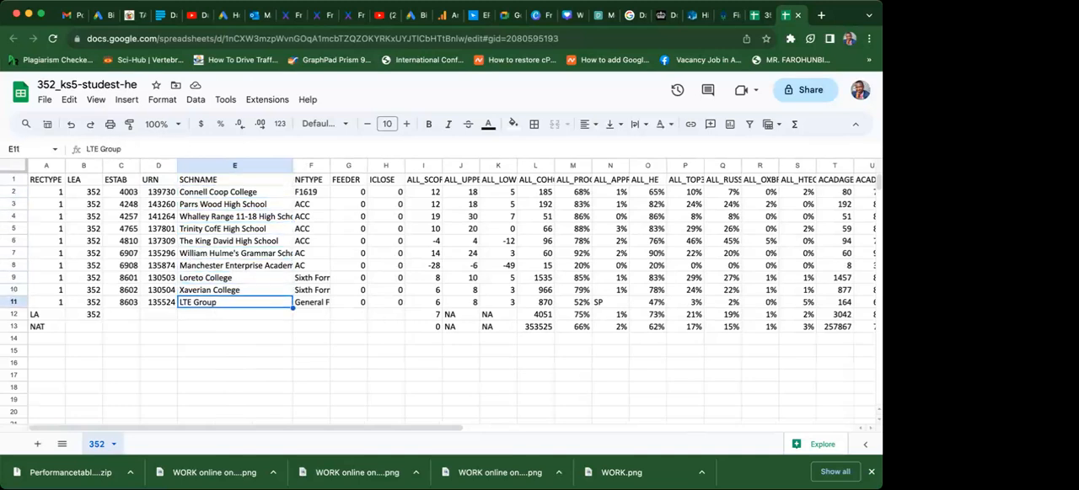
Go to the ALL_PROGRESSED header in M1 and examine the column's values down to M6.
key(Up)
key(Up)
key(Up)
key(Up)
key(Up)
key(Up)
key(Up)
key(Up)
key(Up)
key(Up)
key(Right)
key(Right)
key(Right)
key(Right)
key(Right)
key(Right)
key(Right)
key(Right)
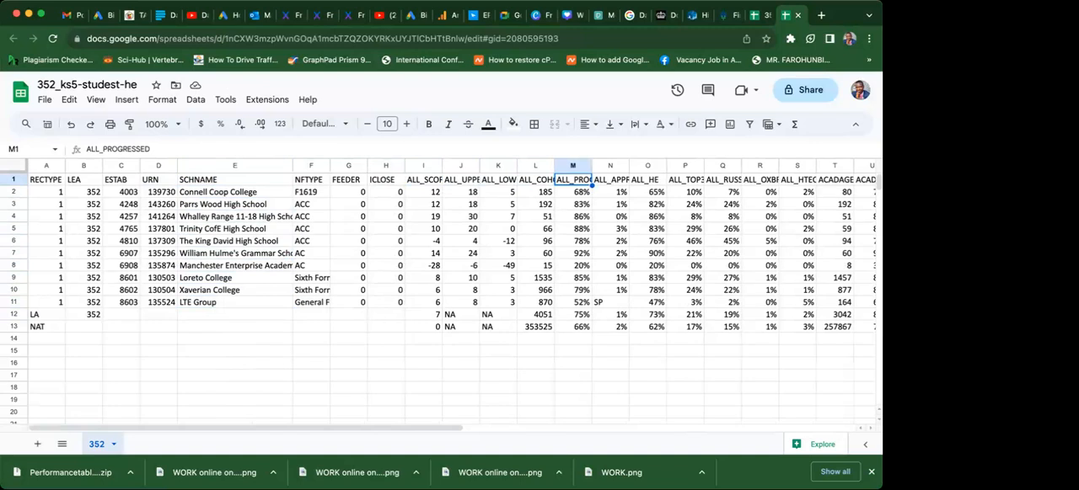
key(Down)
key(Down)
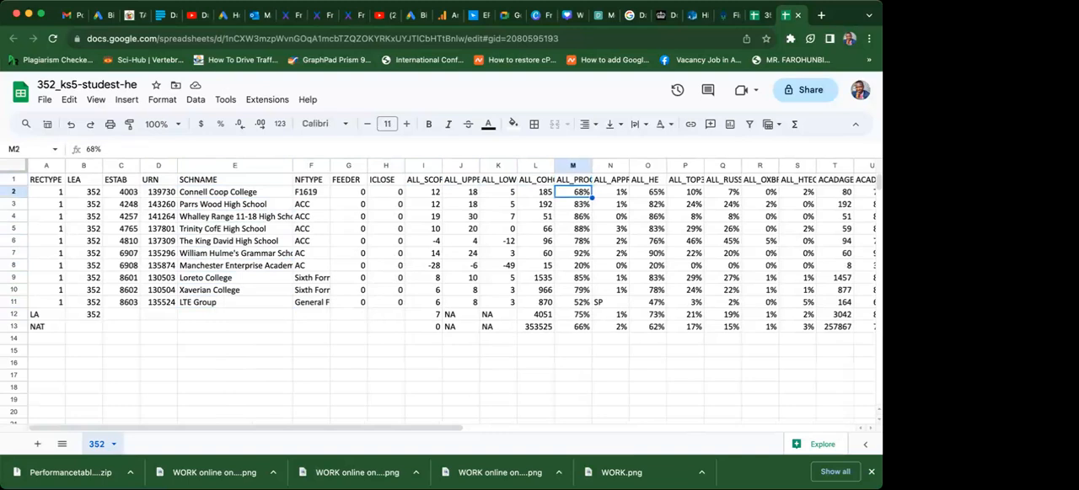
key(Down)
key(Down)
key(Down)
key(Down)
key(Down)
key(Down)
key(Down)
key(Down)
key(Down)
key(Down)
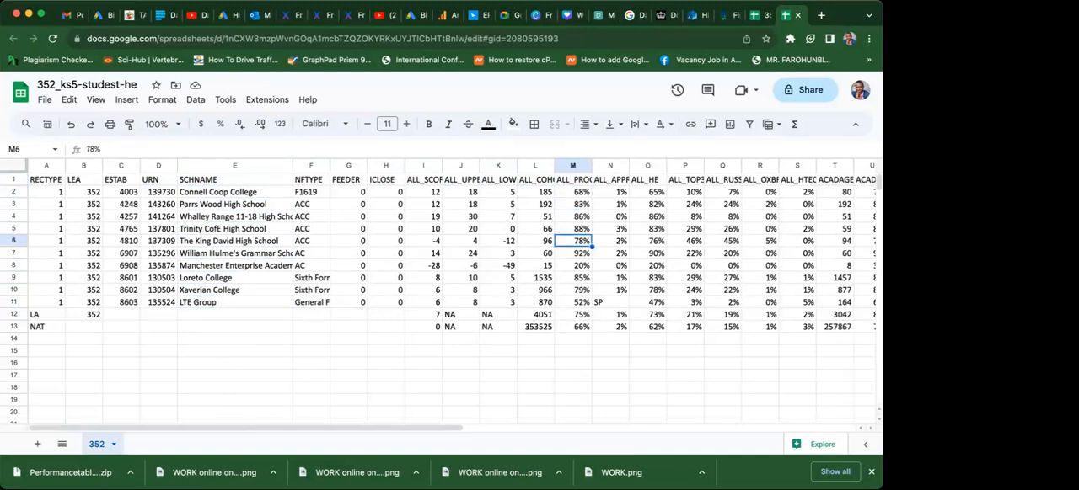
Examine the percentage values in columns N to S, including cells N13 and S7.
key(Right)
key(Right)
key(Right)
key(Right)
key(Right)
key(Right)
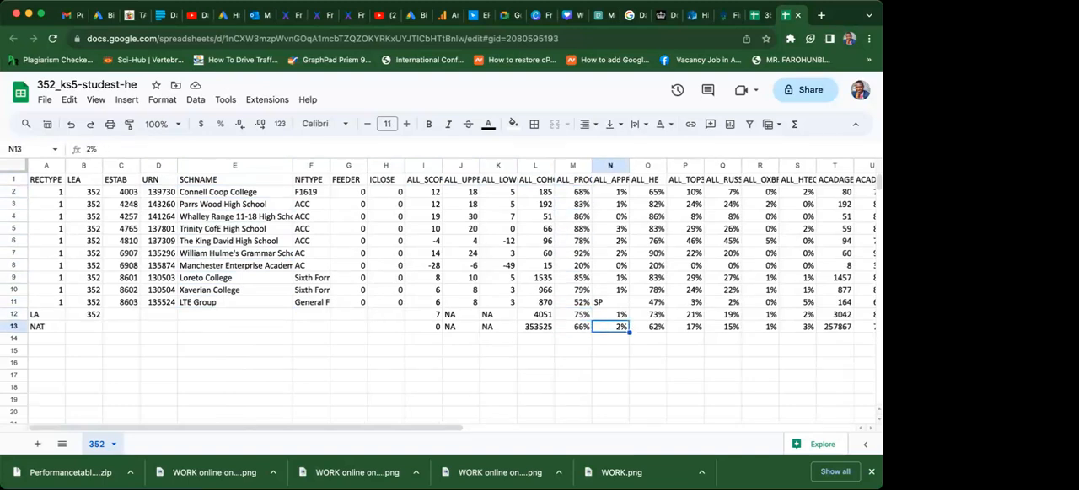
key(Up)
key(Up)
key(Up)
key(Up)
key(Up)
key(Up)
key(Up)
key(Up)
key(Up)
key(Up)
key(Up)
key(Up)
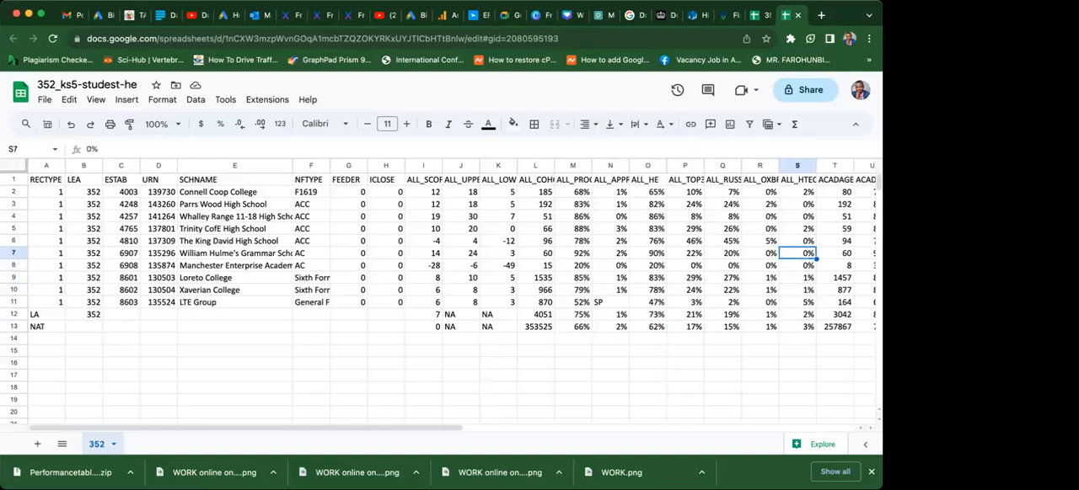
Examine the header cells in row 1 up to TLEV_PROGRESSED and TLEV_SCORE.
key(Right)
key(Right)
key(Right)
key(Right)
key(Right)
key(Right)
key(Right)
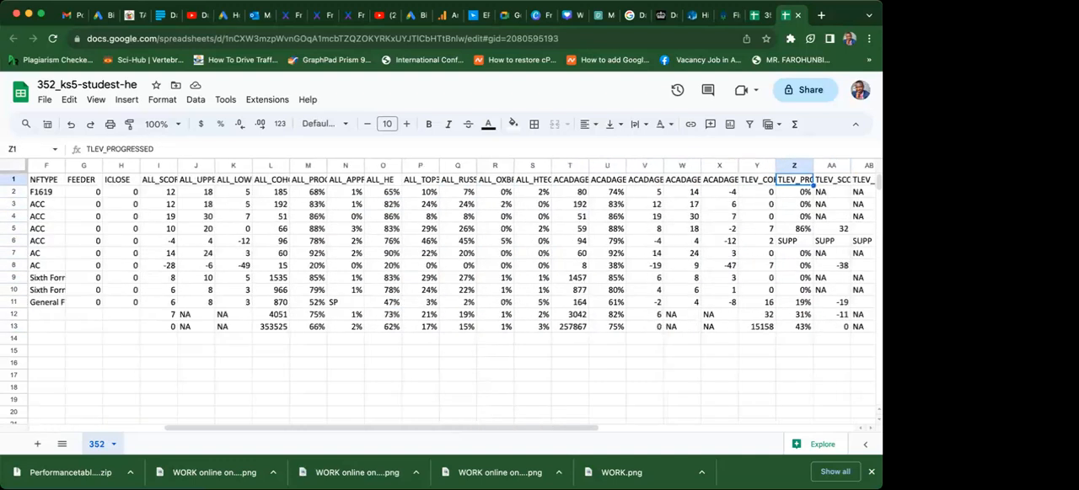
key(Right)
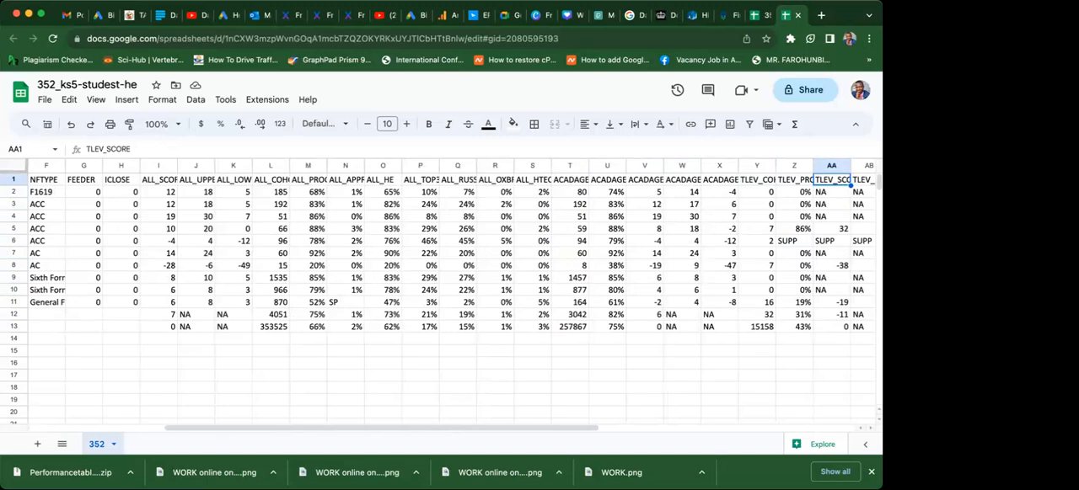
Return to the ACADAGEN_COHORT header and go through the row 1 headers from there to DIS_HTECH in AO1.
key(Left)
key(Left)
key(Left)
key(Left)
key(Left)
key(Left)
key(Left)
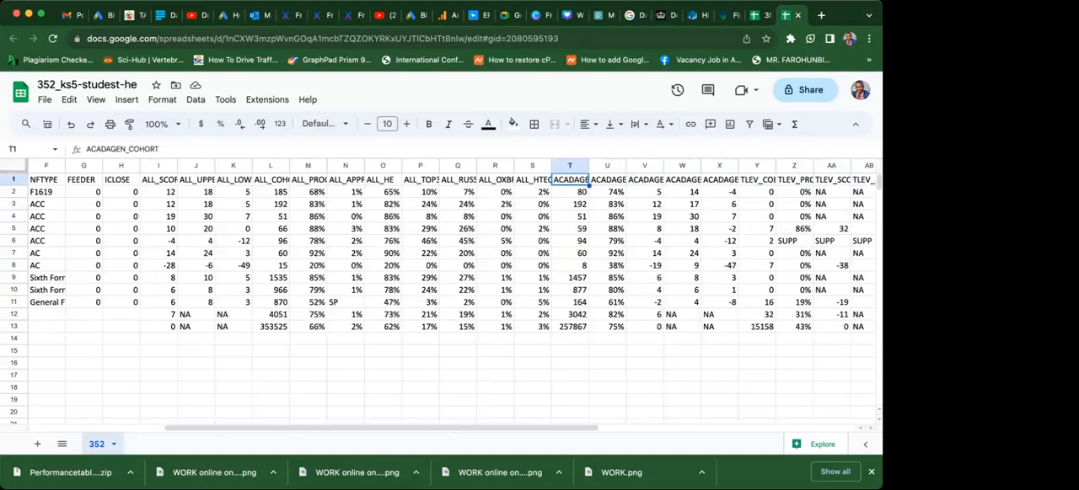
key(Left)
key(Left)
key(Right)
key(Right)
key(Right)
key(Right)
key(Right)
key(Right)
key(Right)
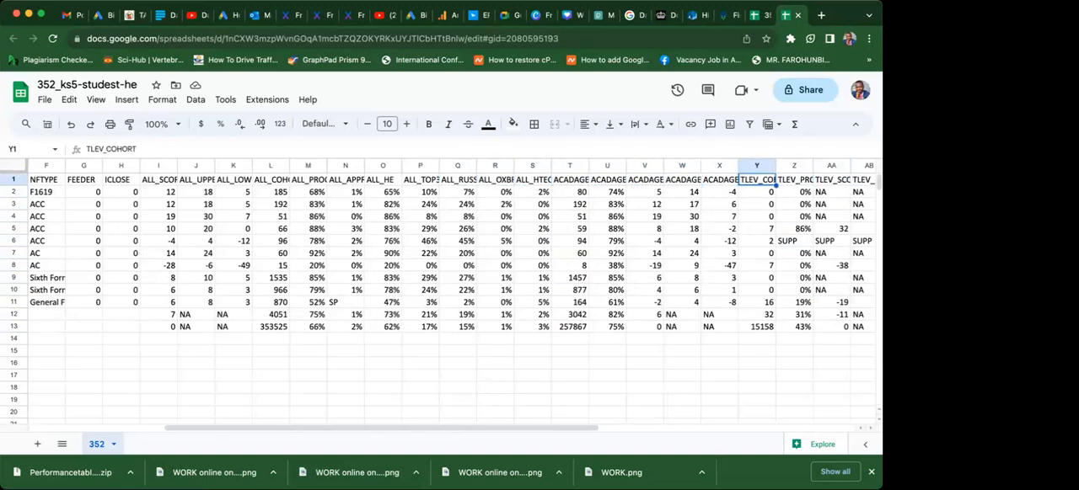
key(Right)
key(Right)
key(Right)
key(Right)
key(Right)
key(Right)
key(Right)
key(Right)
key(Right)
key(Right)
key(Right)
key(Right)
key(Right)
key(Right)
key(Right)
key(Right)
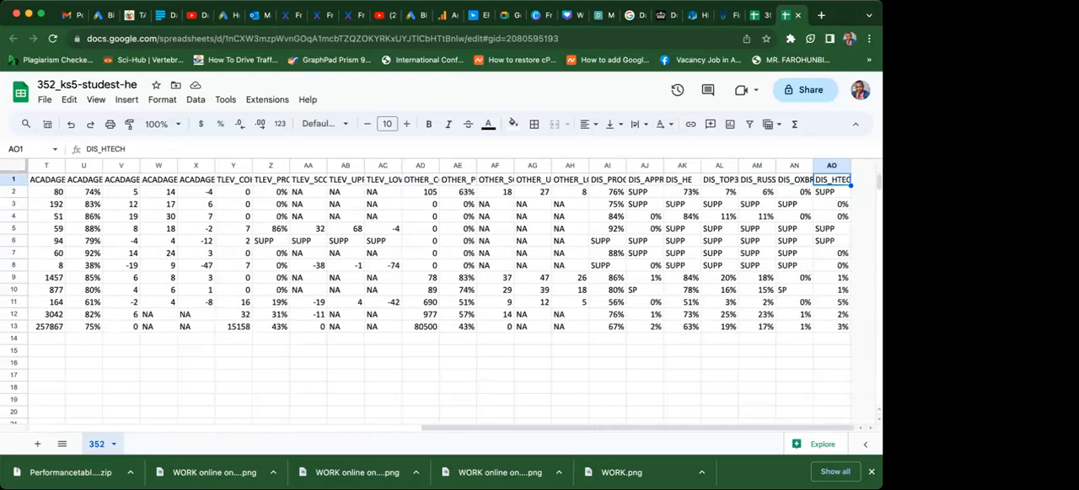
Go back through the row 1 headers from DIS_HTECH to RECTYPE in A1.
key(Left)
key(Left)
key(Left)
key(Left)
key(Left)
key(Left)
key(Left)
key(Left)
key(Left)
key(Left)
key(Left)
key(Left)
key(Left)
key(Left)
key(Left)
key(Left)
key(Left)
key(Left)
key(Left)
key(Left)
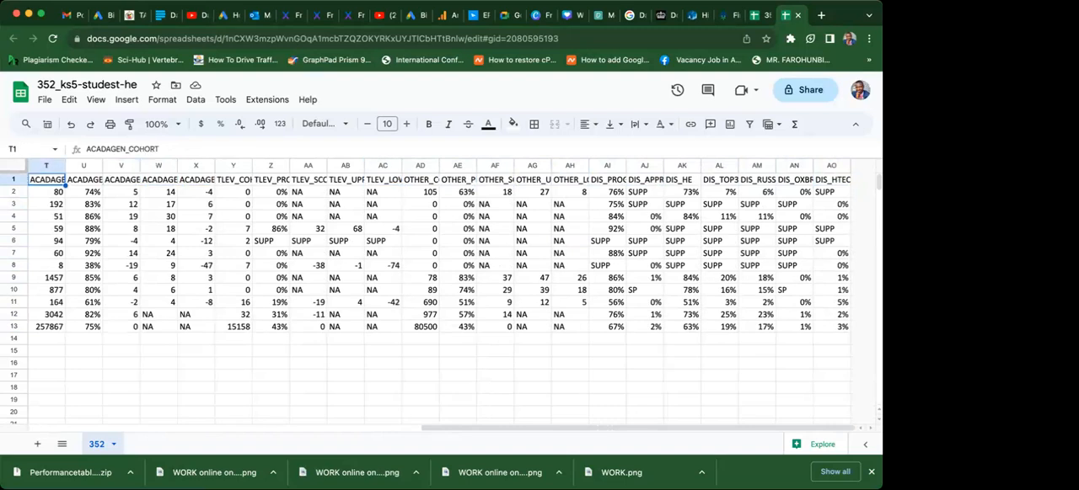
key(Left)
key(Left)
key(Left)
key(Left)
key(Left)
key(Left)
key(Left)
key(Left)
key(Left)
key(Left)
key(Left)
key(Left)
key(Left)
key(Left)
key(Left)
key(Left)
key(Left)
key(Left)
key(Left)
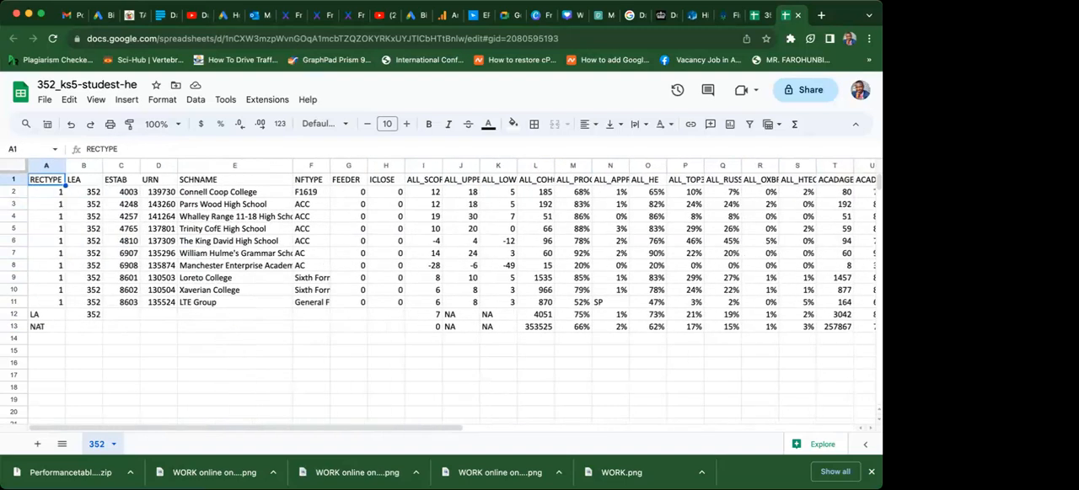
Examine the first header cells in row 1, including SCHNAME in E1 and NFTYPE in F1.
key(Right)
key(Right)
key(Right)
key(Right)
key(Right)
key(Right)
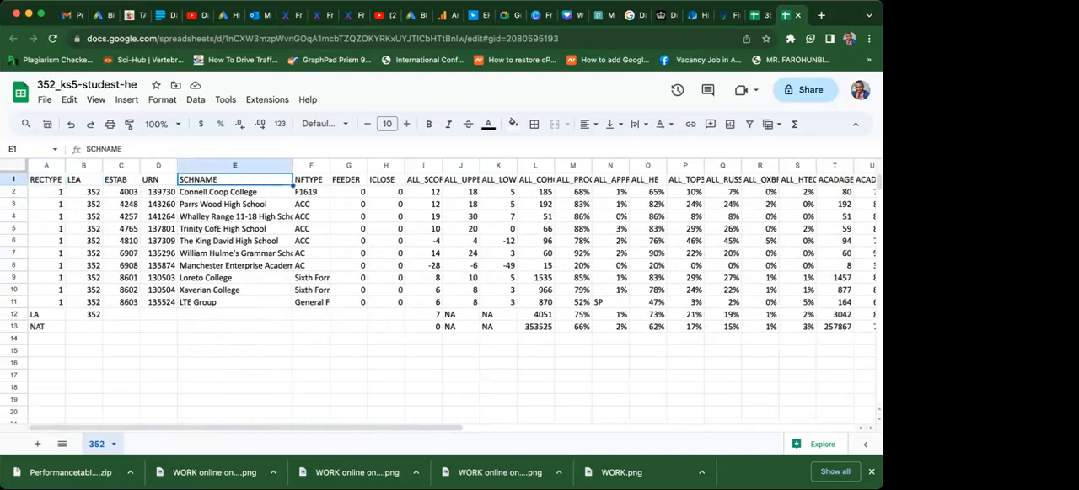
key(Left)
key(Left)
key(Left)
key(Left)
key(Left)
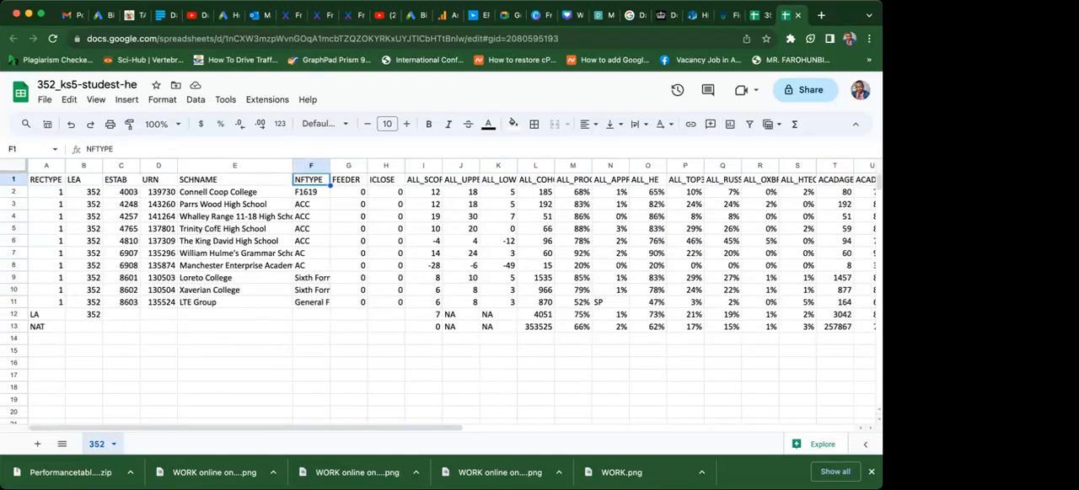
key(Right)
key(Right)
key(Right)
key(Right)
Examine the ALL_COHORT column from its header in L1 down to the national figure in L13.
click(533, 182)
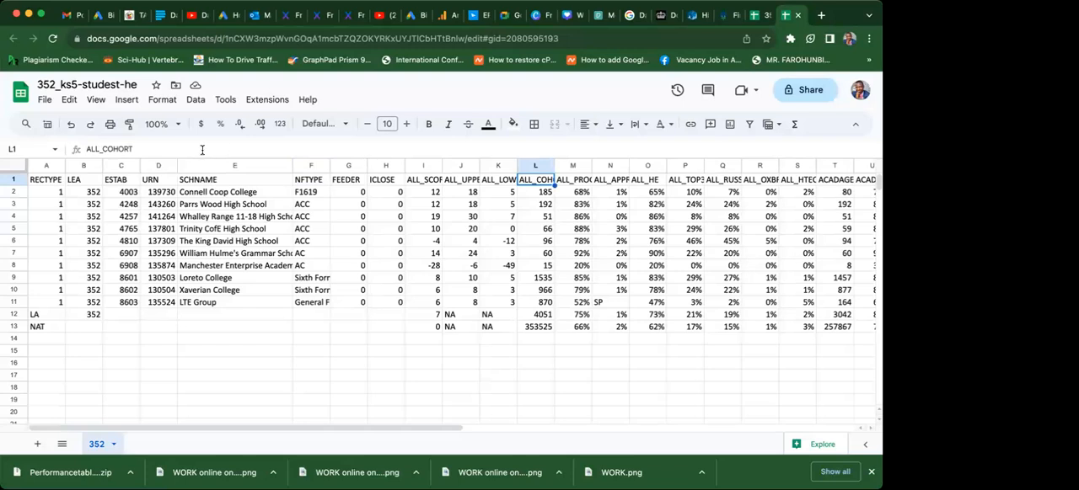
click(545, 193)
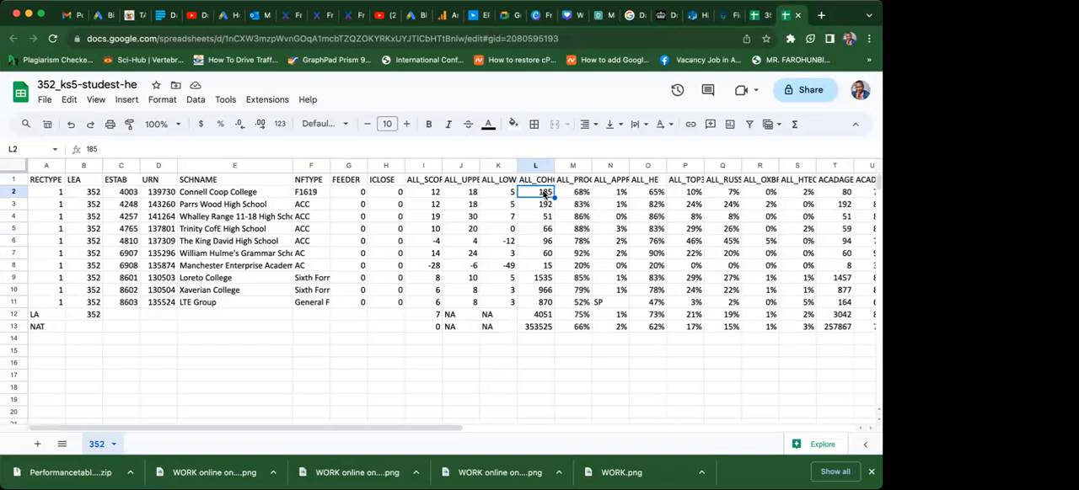
key(Down)
key(Down)
key(Down)
key(Down)
key(Down)
key(Down)
key(Down)
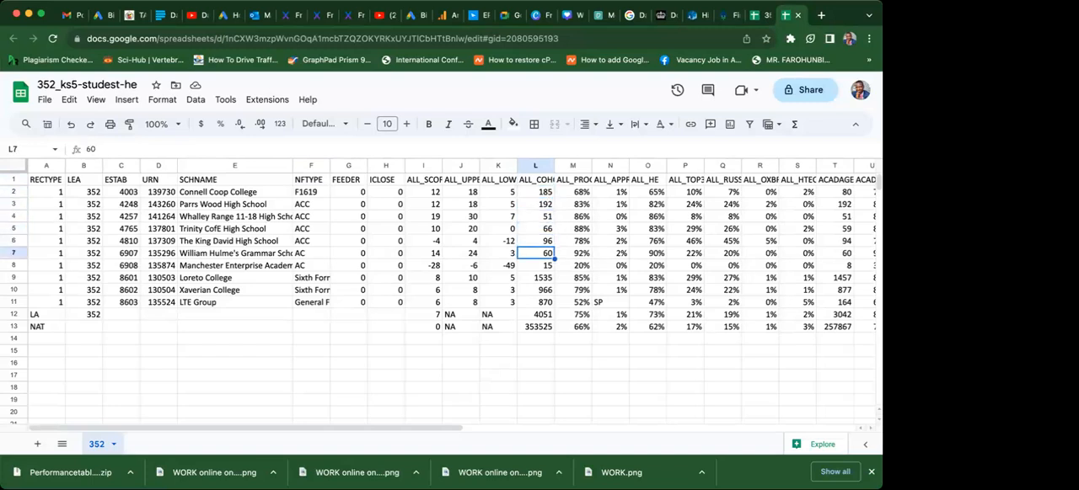
key(Down)
key(Down)
key(Down)
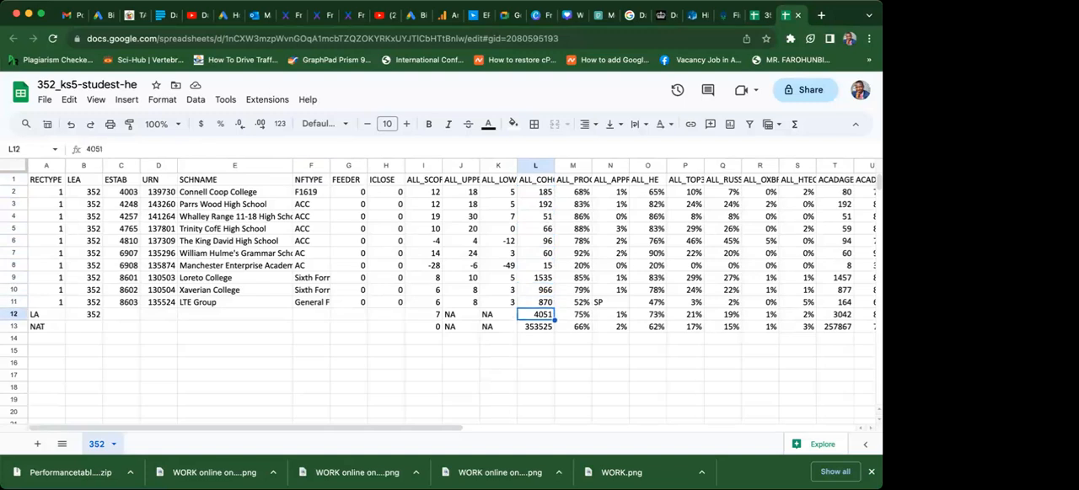
key(Down)
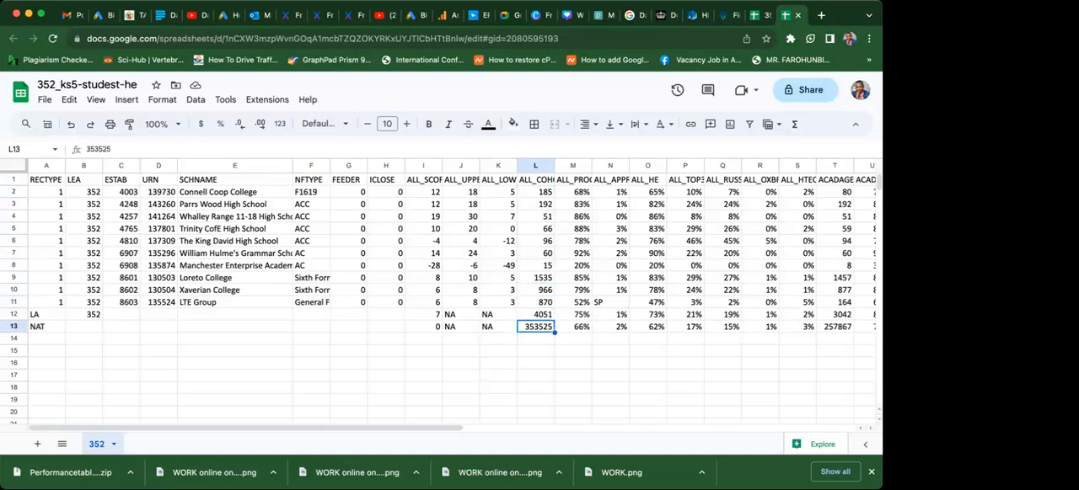
key(Up)
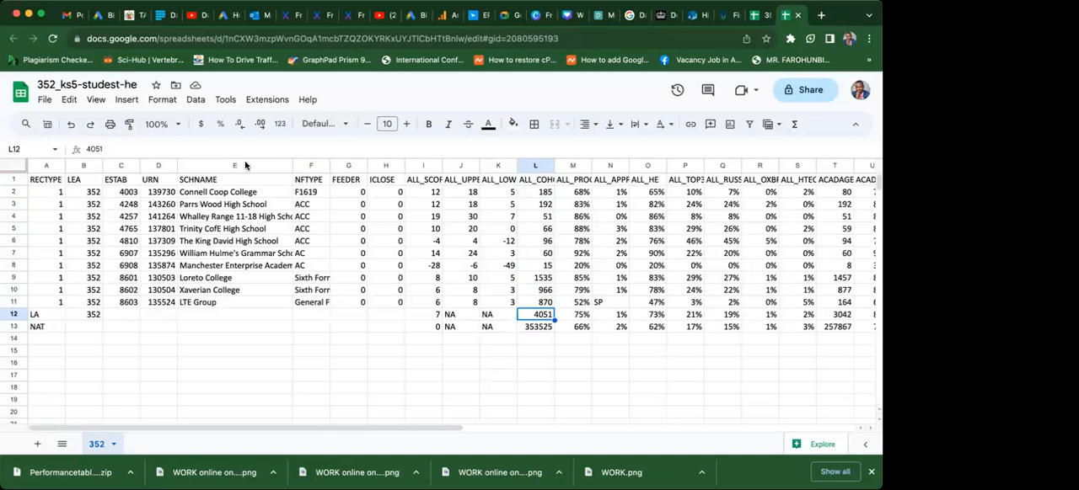
click(196, 183)
drag(196, 184, 200, 266)
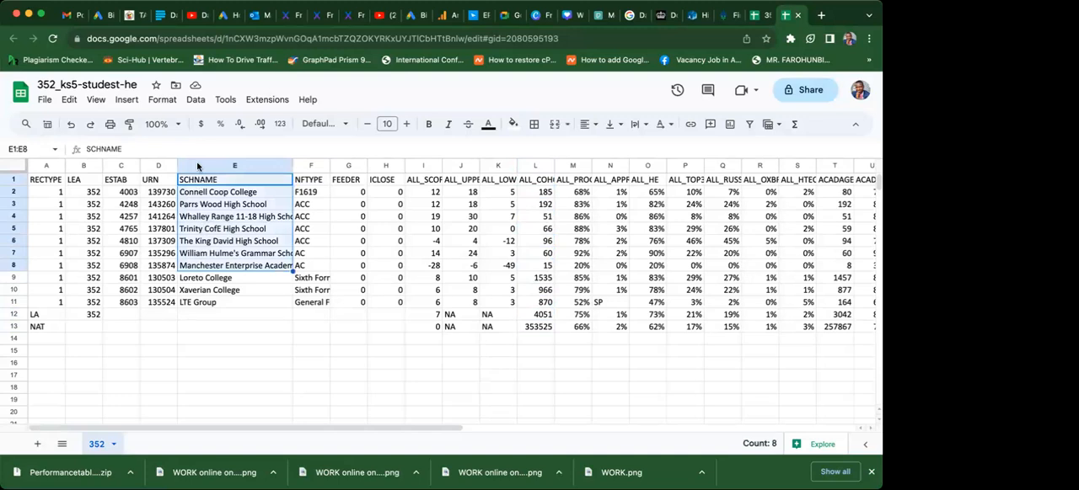
click(226, 229)
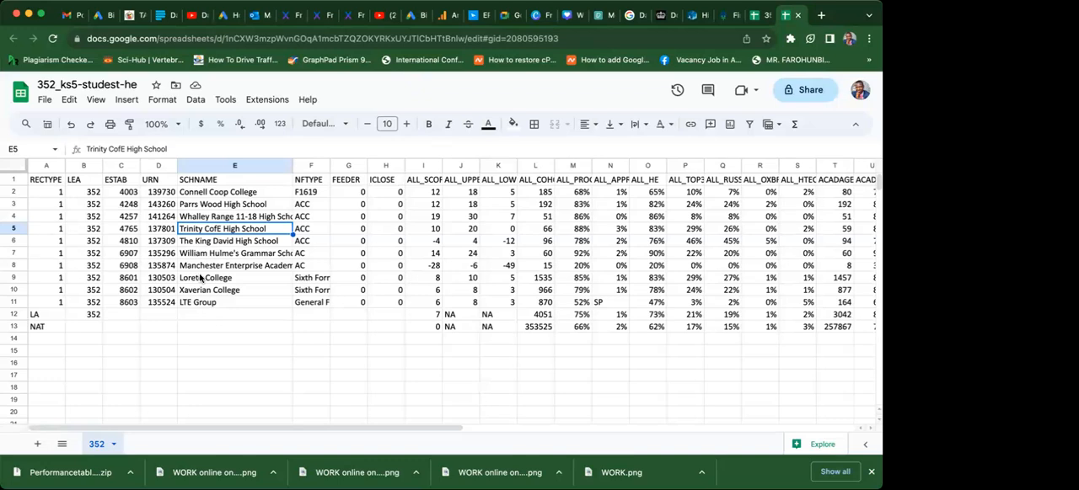
key(Up)
key(Up)
key(Up)
Copy the SCHNAME header and all school names from E1:E11 to a new block starting at E16.
click(206, 181)
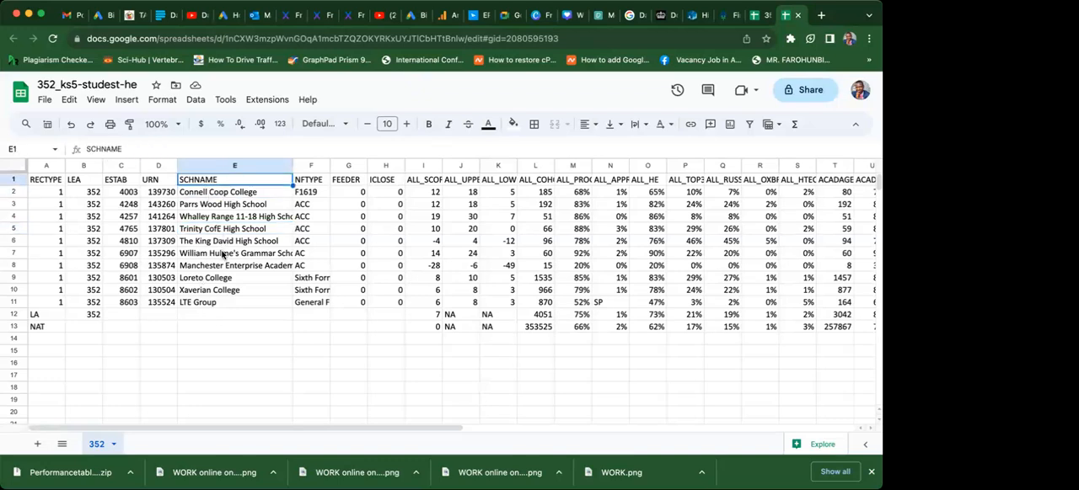
key(shift+Down)
key(shift+Down)
key(shift+Down)
key(shift+Down)
key(shift+Down)
key(shift+Down)
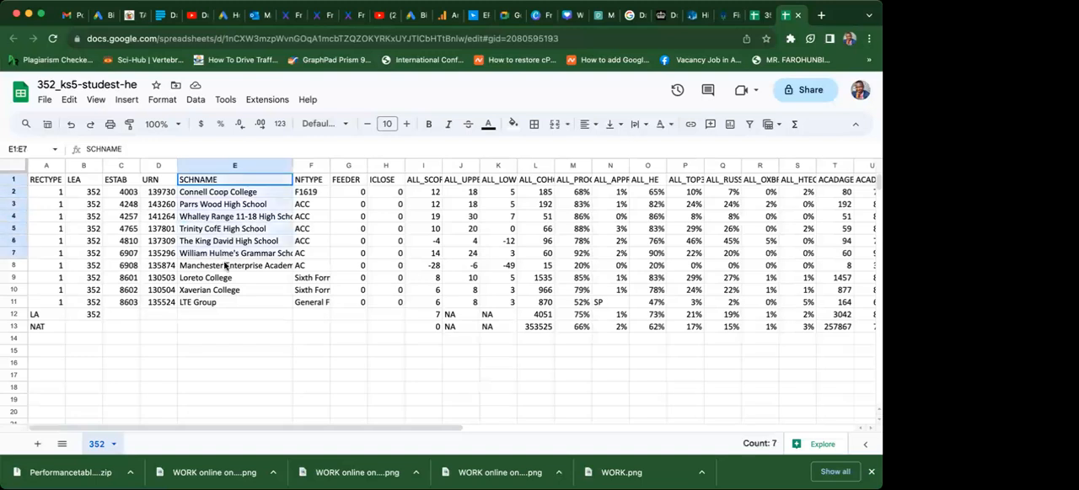
key(shift+Down)
key(shift+Down)
key(shift+Down)
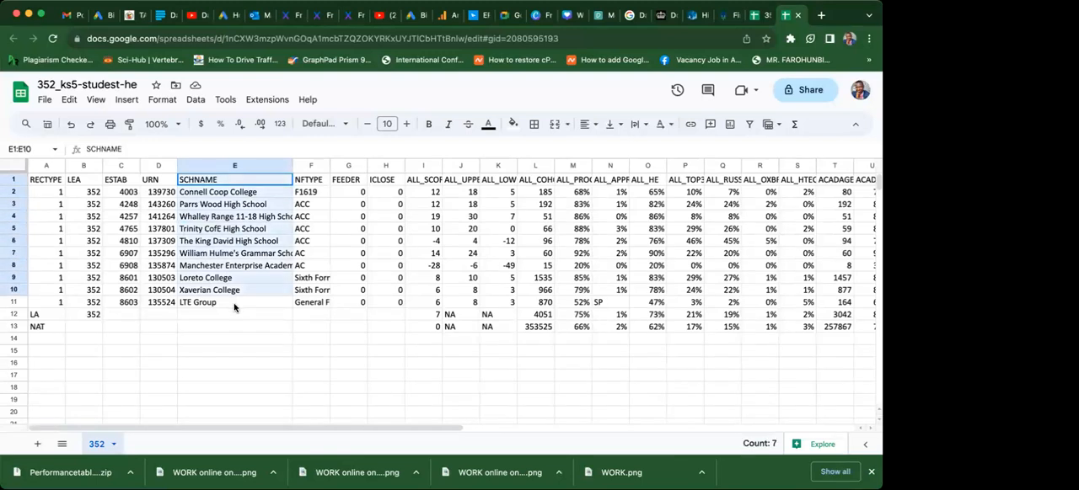
key(shift+Down)
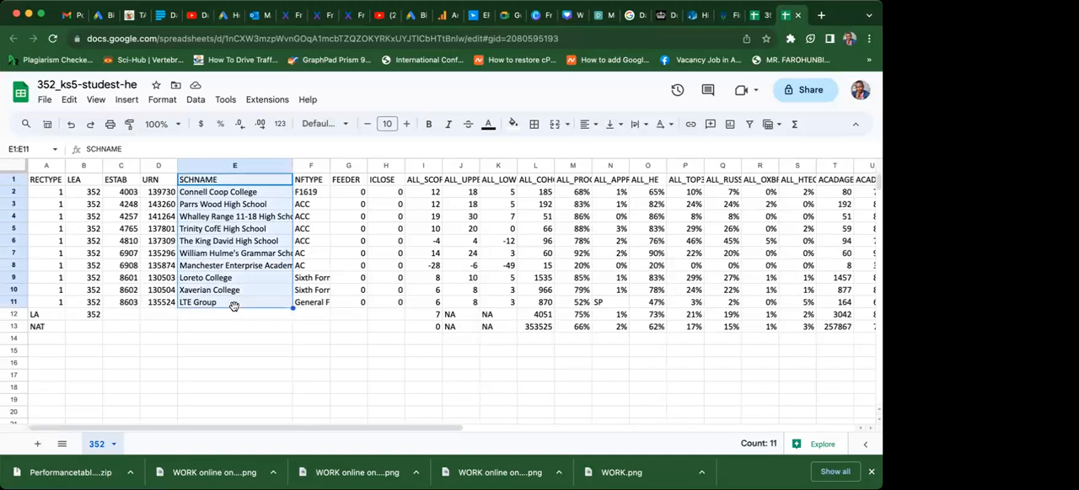
key(ctrl+c)
click(207, 371)
key(ctrl+v)
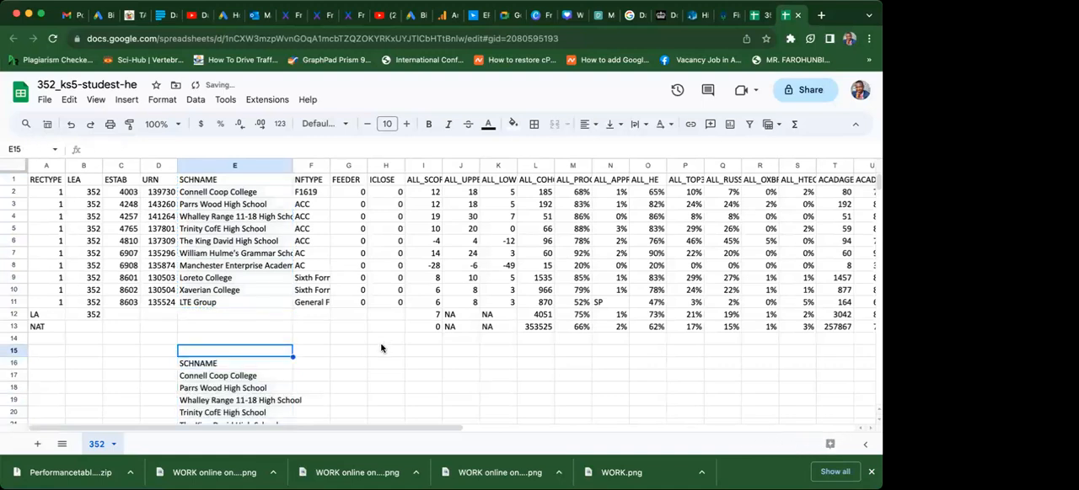
click(384, 341)
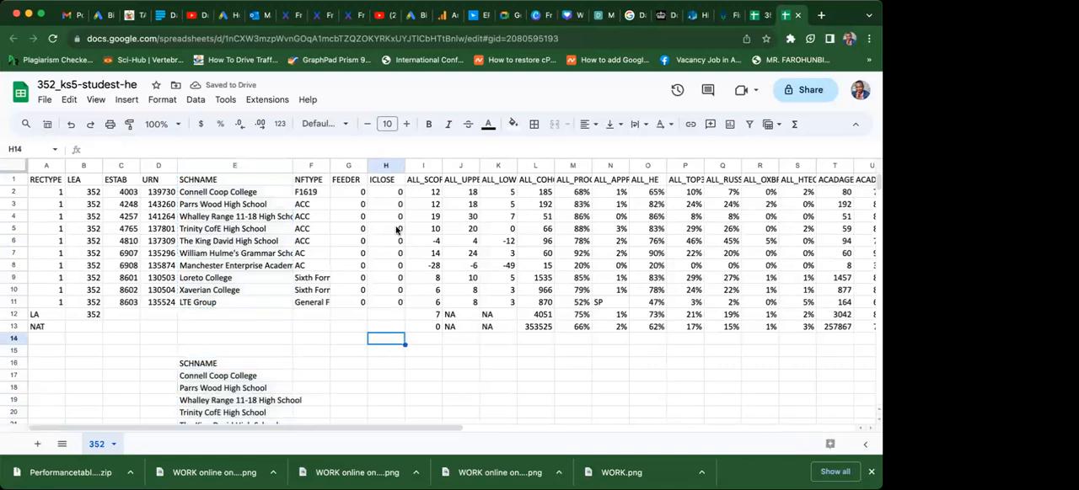
Examine the ALL_UPPER and ALL_LOWER headers, ending on ALL_PROGRESSED in M1.
click(463, 180)
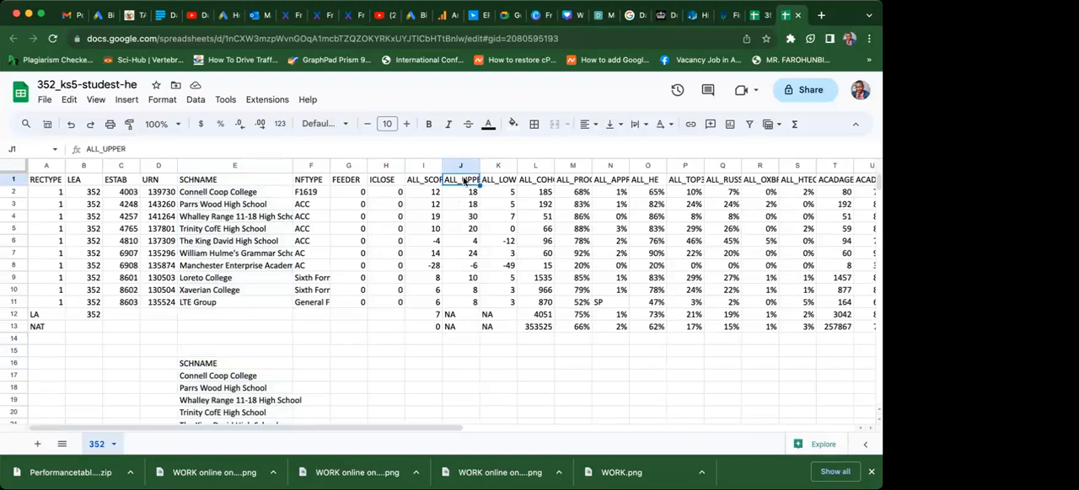
key(Right)
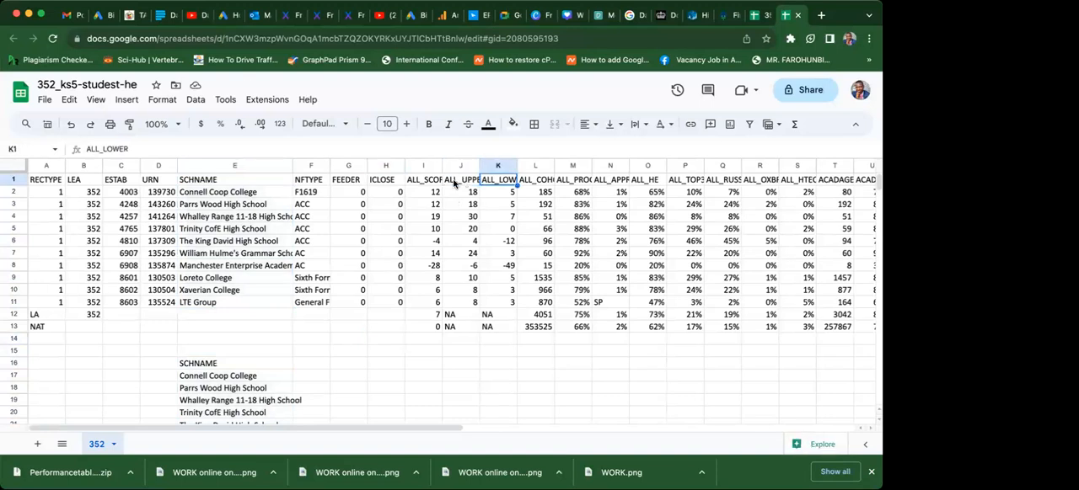
click(453, 183)
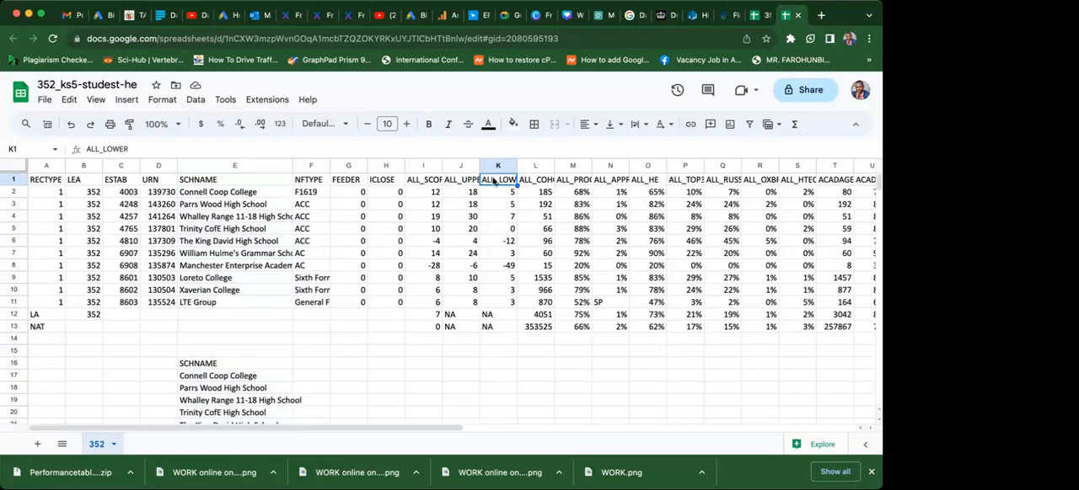
click(494, 181)
key(Right)
key(Right)
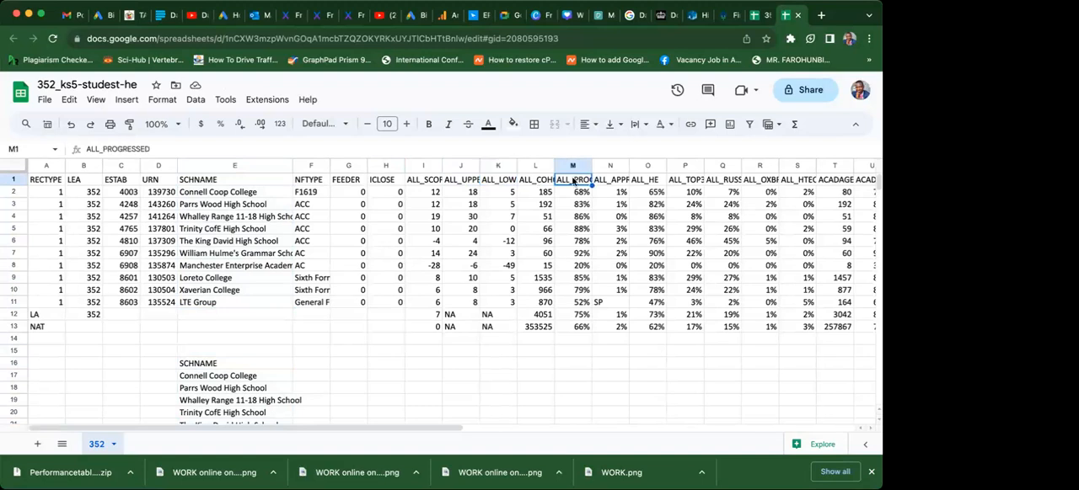
Copy the ALL_PROGRESSED header and the schools' percentages from M1:M11 to G16, beside the copied school names.
key(shift+Down)
key(shift+Down)
key(shift+Down)
key(shift+Down)
key(shift+Down)
key(shift+Down)
key(shift+Down)
key(shift+Down)
key(shift+Down)
key(shift+Down)
key(shift+Down)
key(shift+Up)
key(shift+Down)
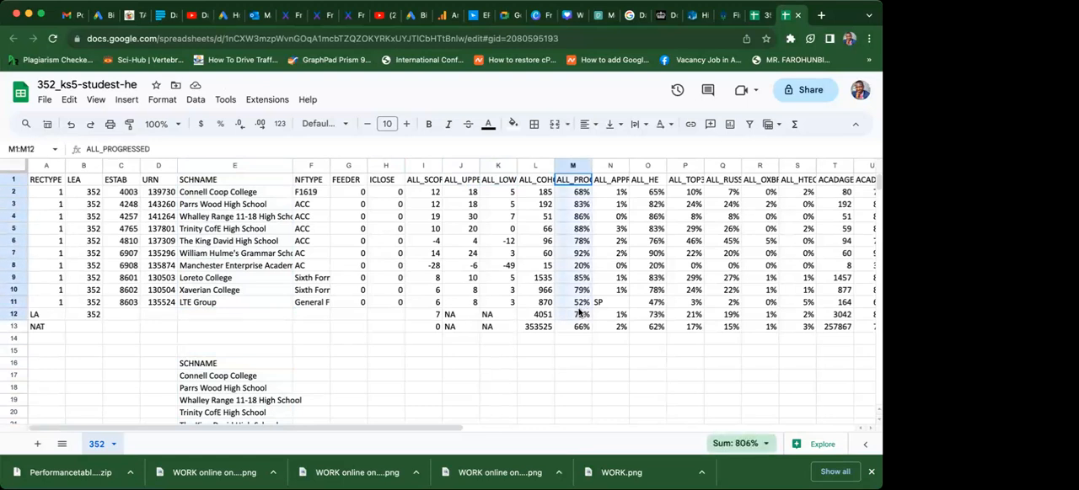
key(shift+Up)
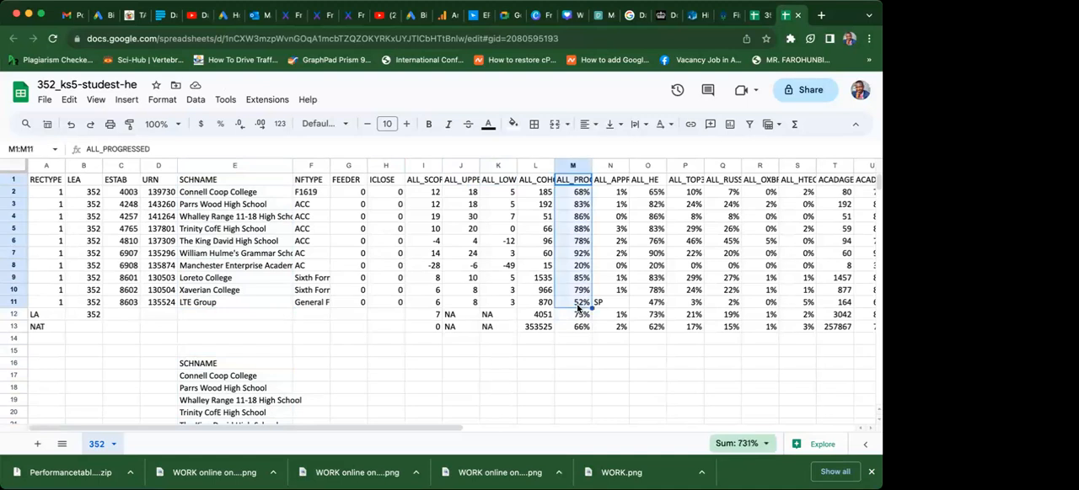
key(ctrl+c)
click(260, 342)
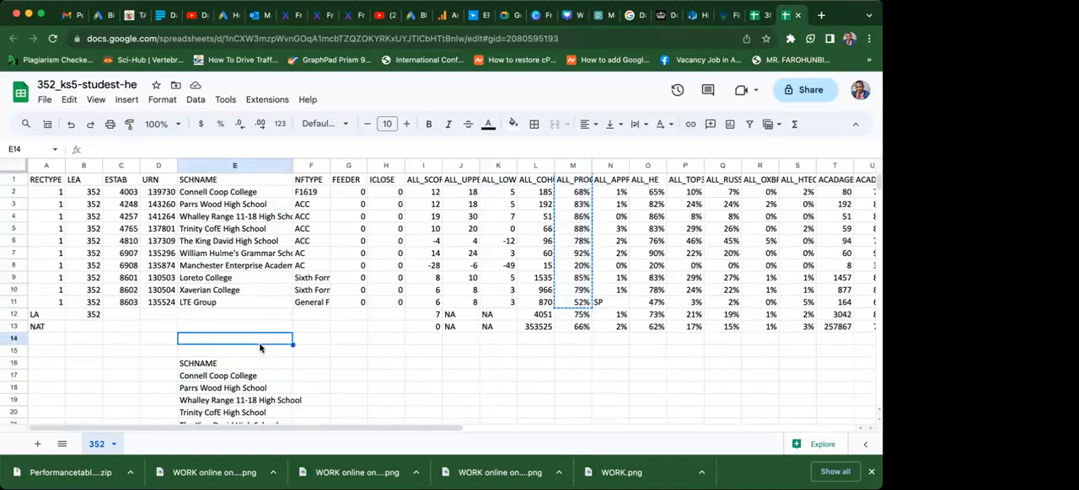
key(Down)
key(Down)
key(Down)
key(Down)
key(Down)
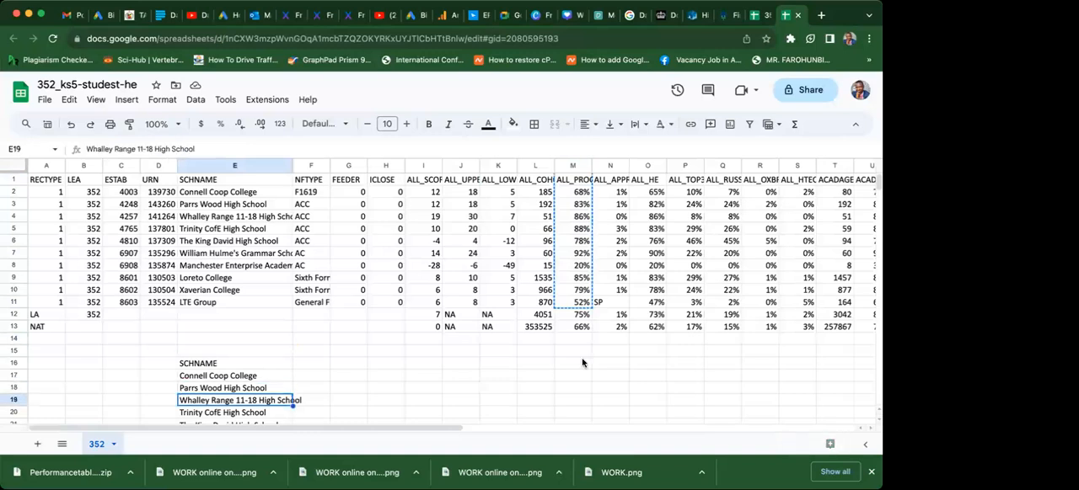
click(349, 369)
key(ctrl+v)
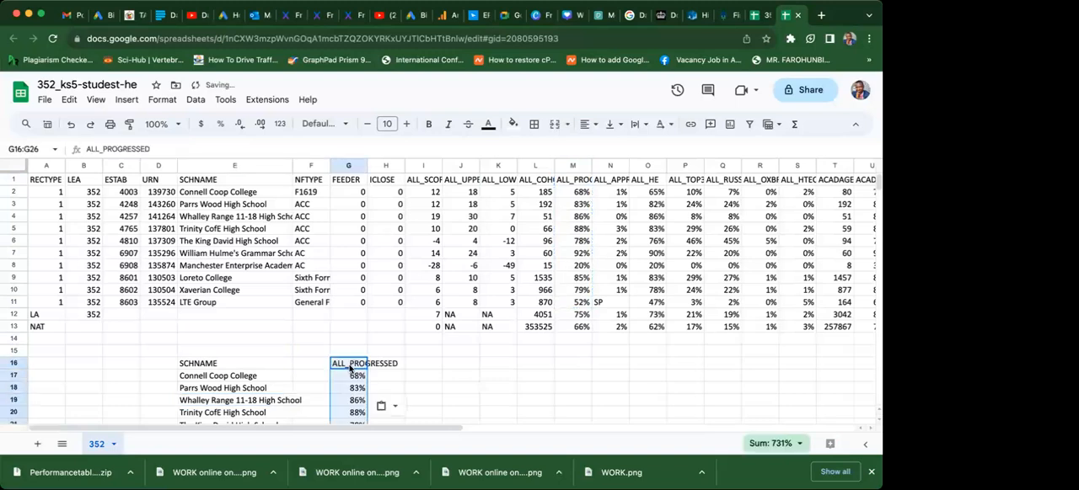
click(460, 400)
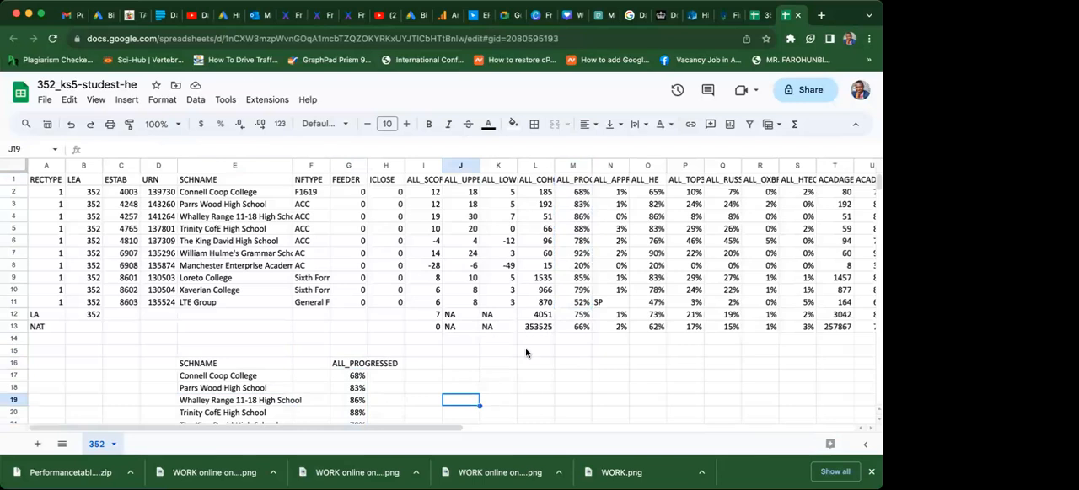
Copy the ALL_COHORT header and the schools' values from L1:L11 to I16 and check the new block down to row 26.
click(684, 175)
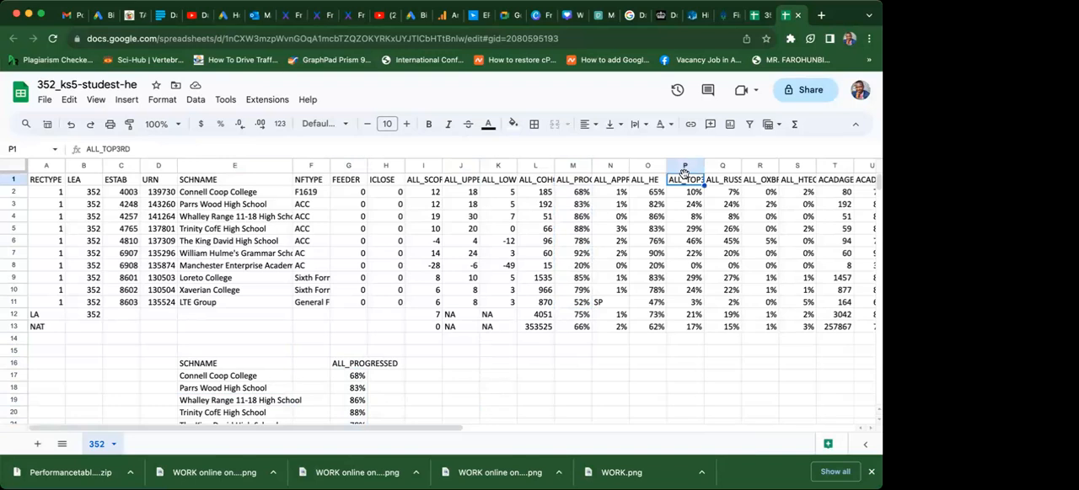
click(637, 179)
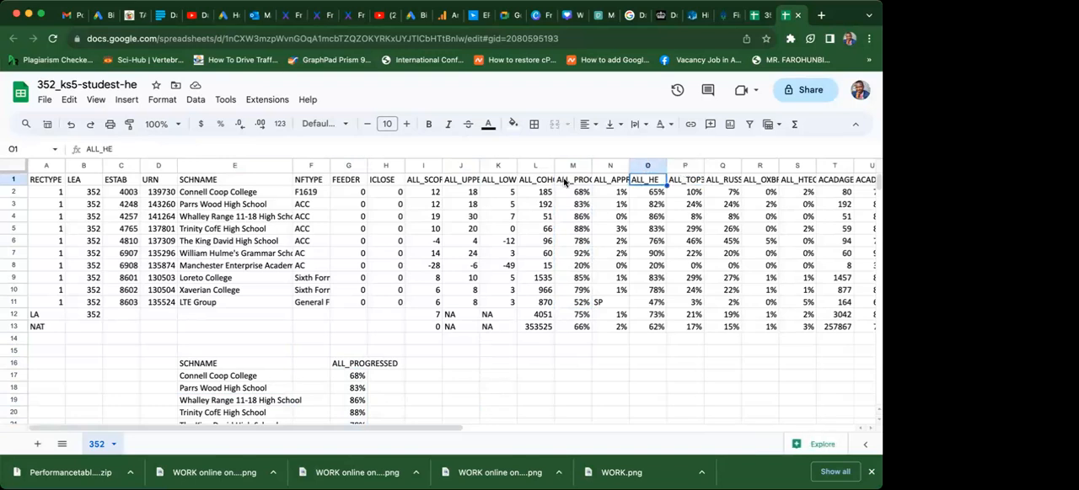
click(524, 182)
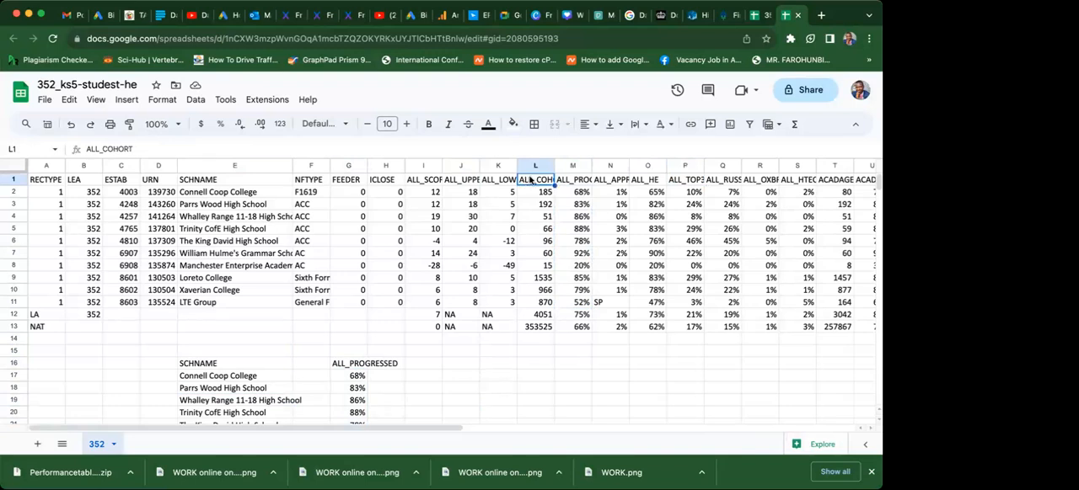
shift+click(542, 302)
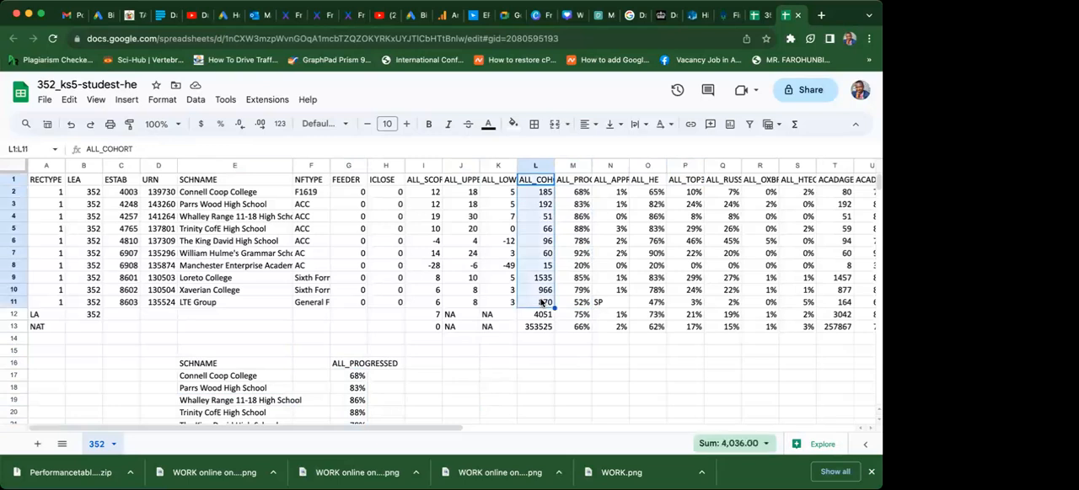
key(super+c)
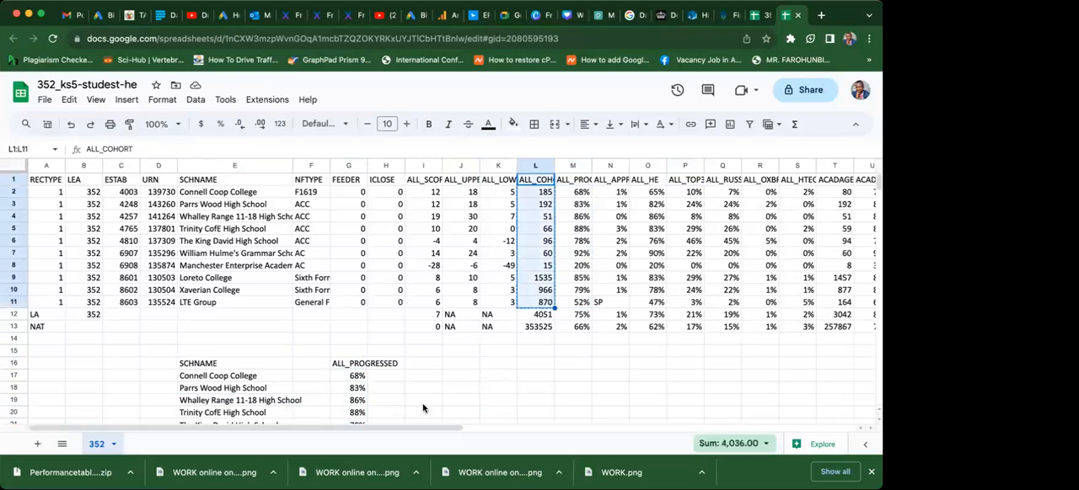
click(424, 368)
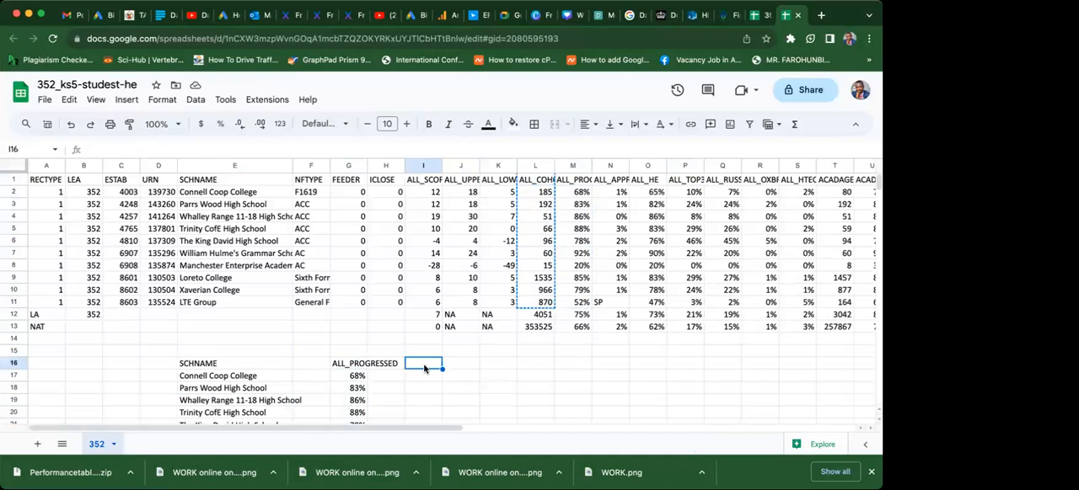
key(super+v)
click(312, 371)
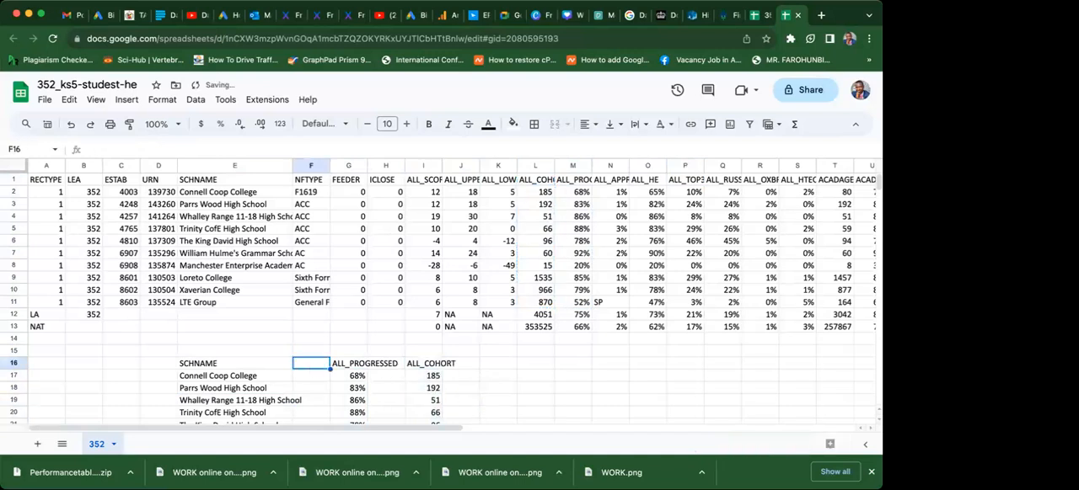
key(Down)
key(Down)
key(Down)
key(Down)
key(Down)
key(Down)
key(Down)
key(Down)
key(Down)
key(Down)
key(Down)
key(Down)
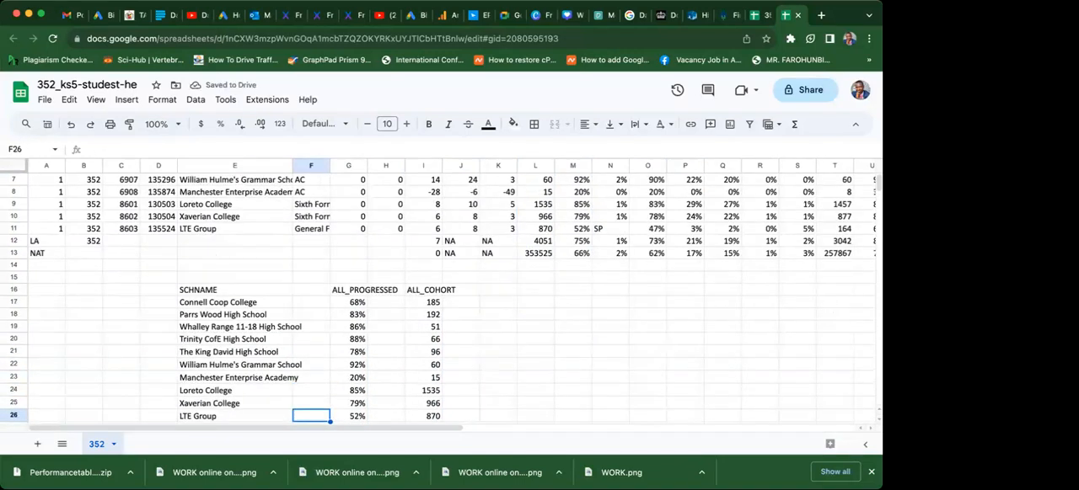
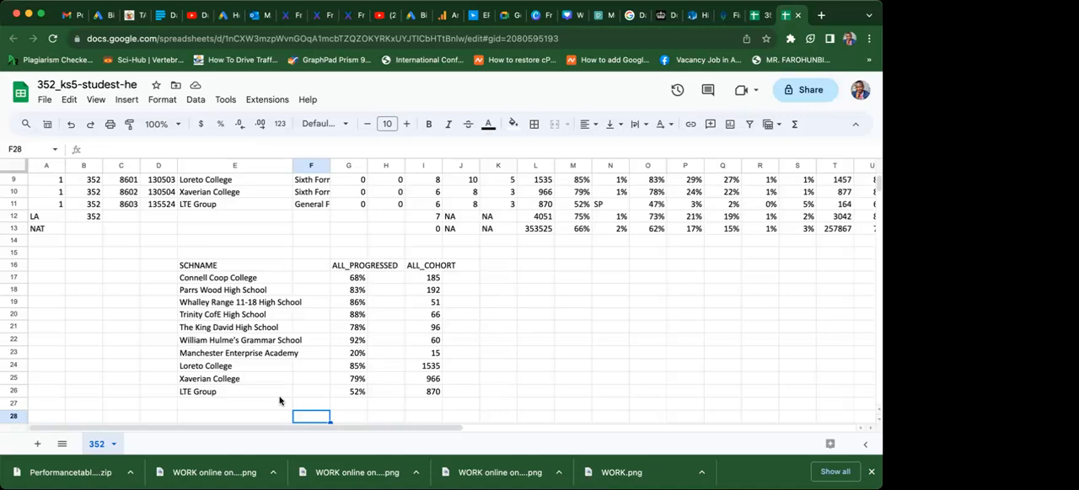
Rename the SCHNAME header in E16 of the new block to SCHOOL NAME.
click(238, 255)
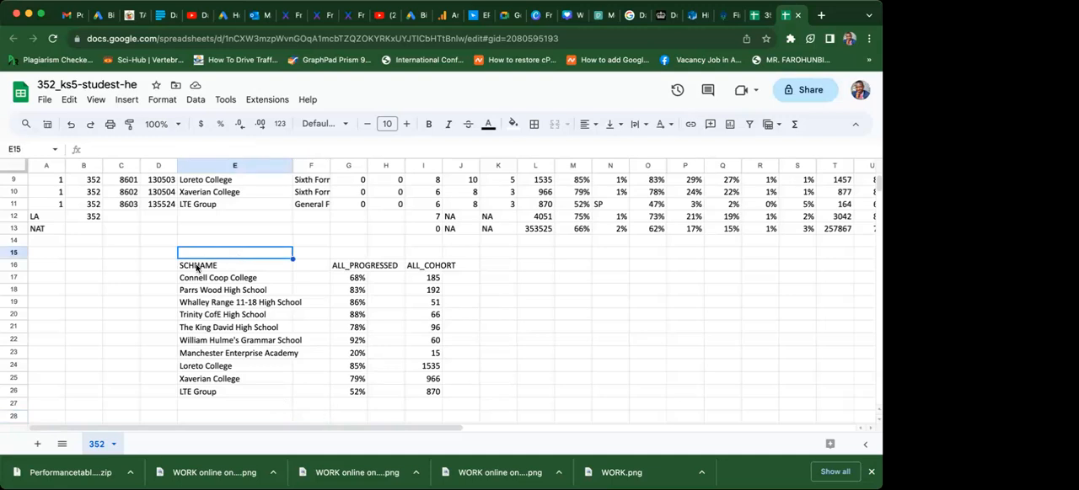
click(197, 268)
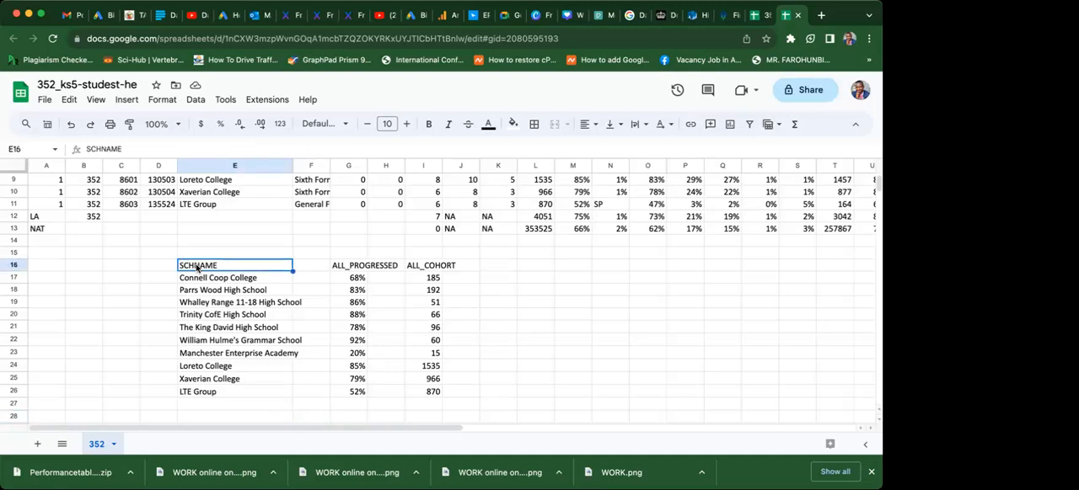
click(151, 306)
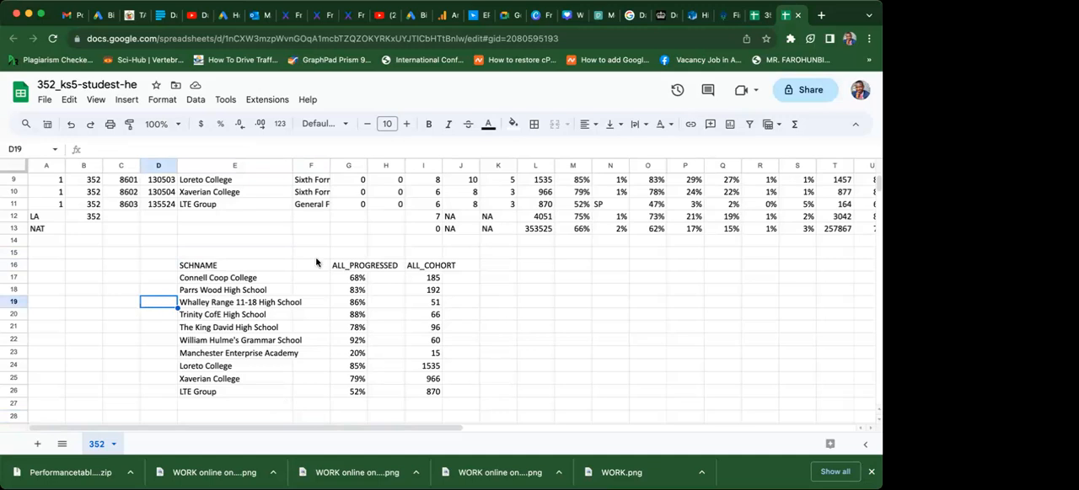
click(245, 266)
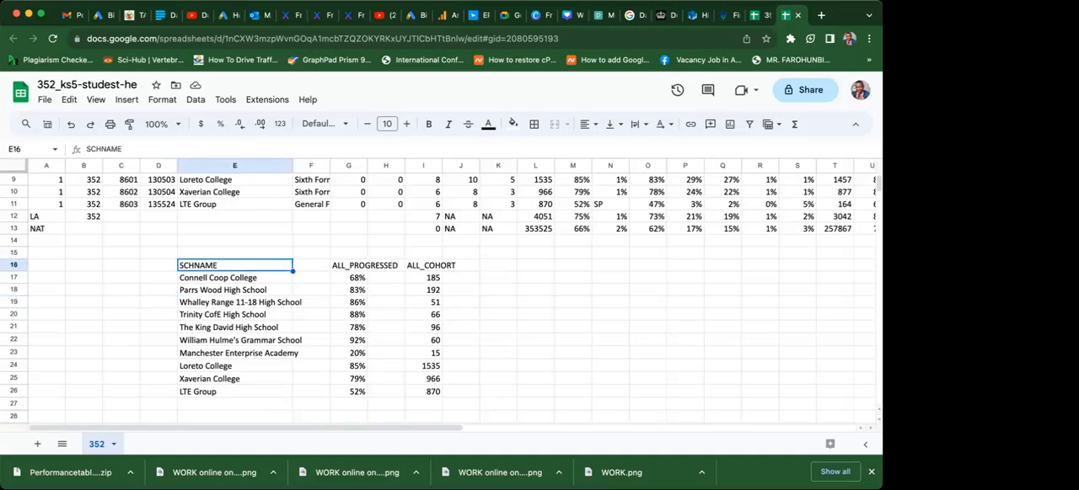
text(SCHO)
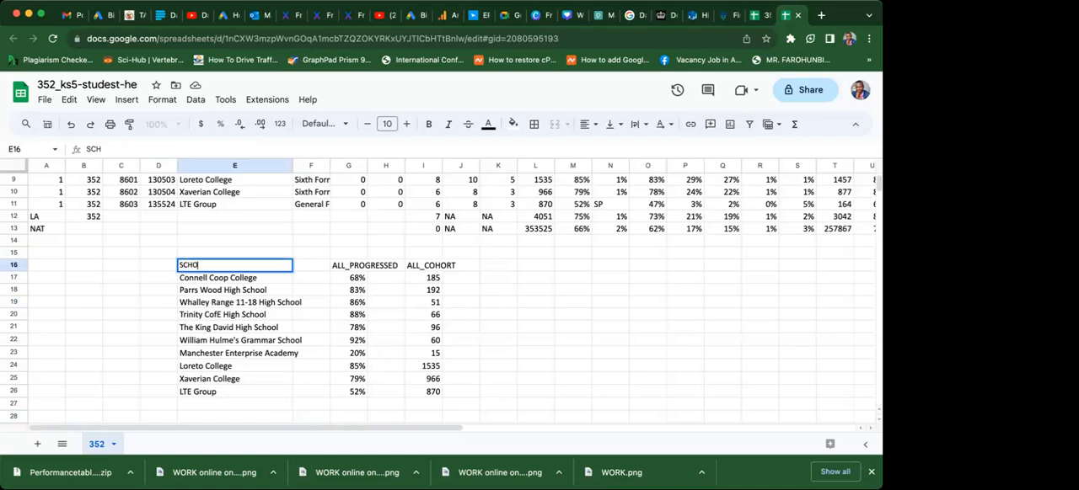
text(OL NAME)
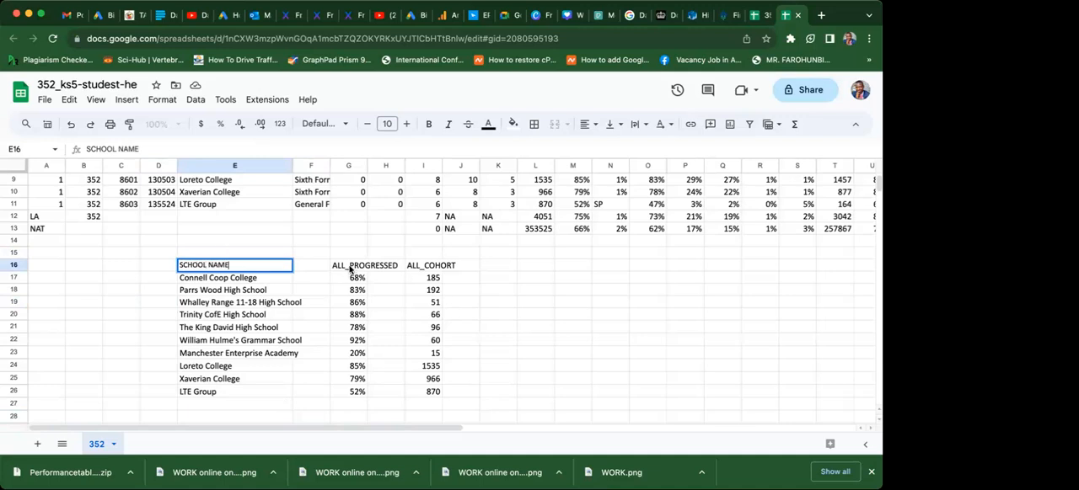
key(Up)
Replace the ALL_PROGRESSED header in G16 with PERCENTAGE PROGRESSION.
click(351, 269)
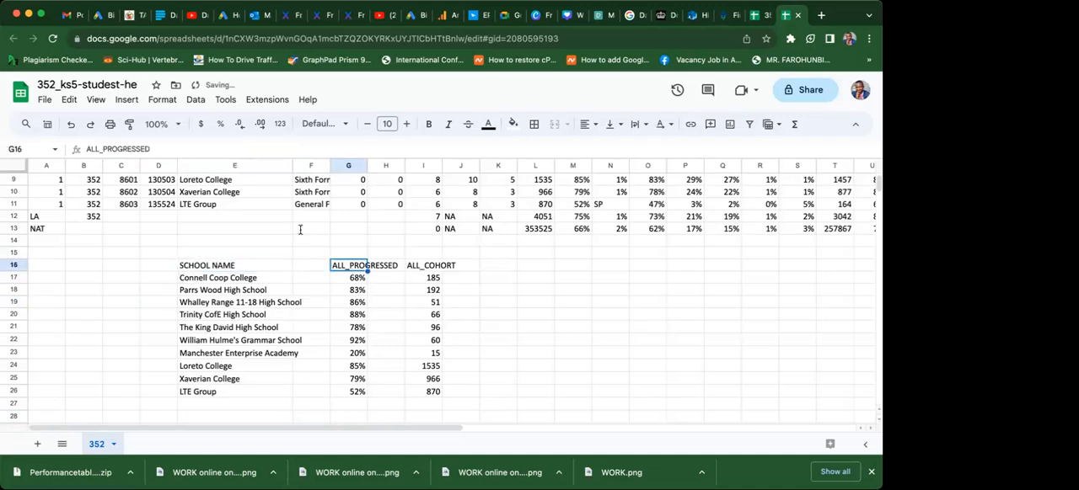
click(153, 149)
key(BackSpace)
key(BackSpace)
key(BackSpace)
key(BackSpace)
key(BackSpace)
key(BackSpace)
key(BackSpace)
key(BackSpace)
key(BackSpace)
key(BackSpace)
key(BackSpace)
key(BackSpace)
key(BackSpace)
key(BackSpace)
text(pe)
key(BackSpace)
text(RE)
key(BackSpace)
key(BackSpace)
text(PRE)
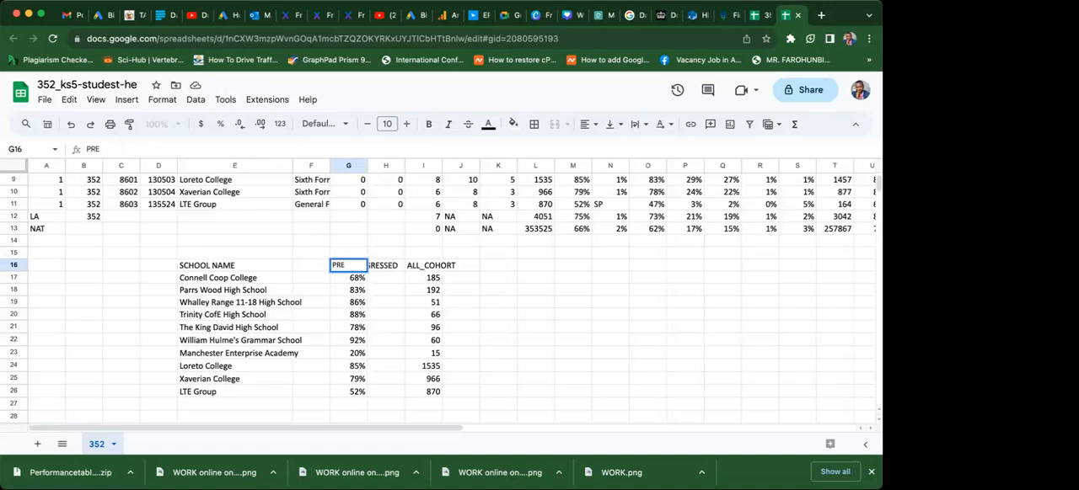
key(BackSpace)
text(ERCENTAGE PROGRESSION)
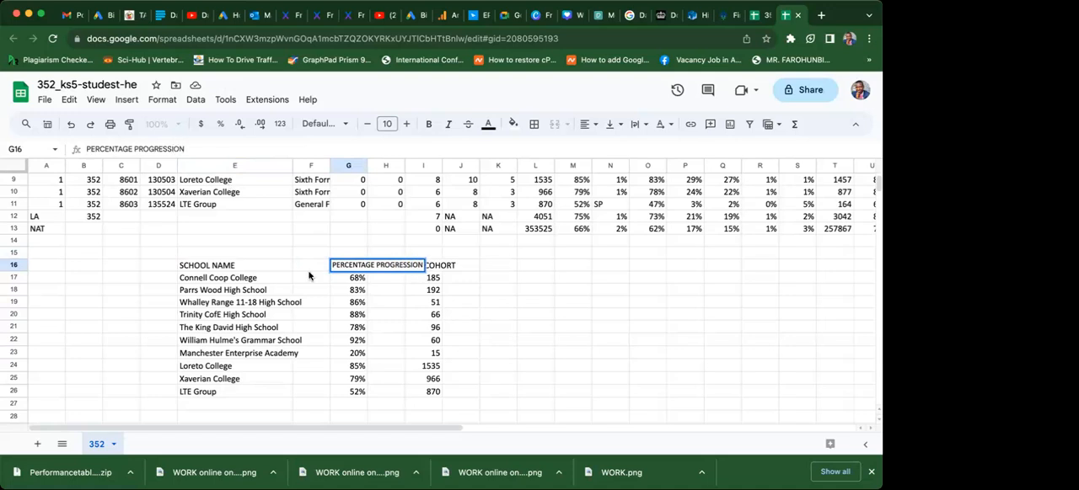
key(Return)
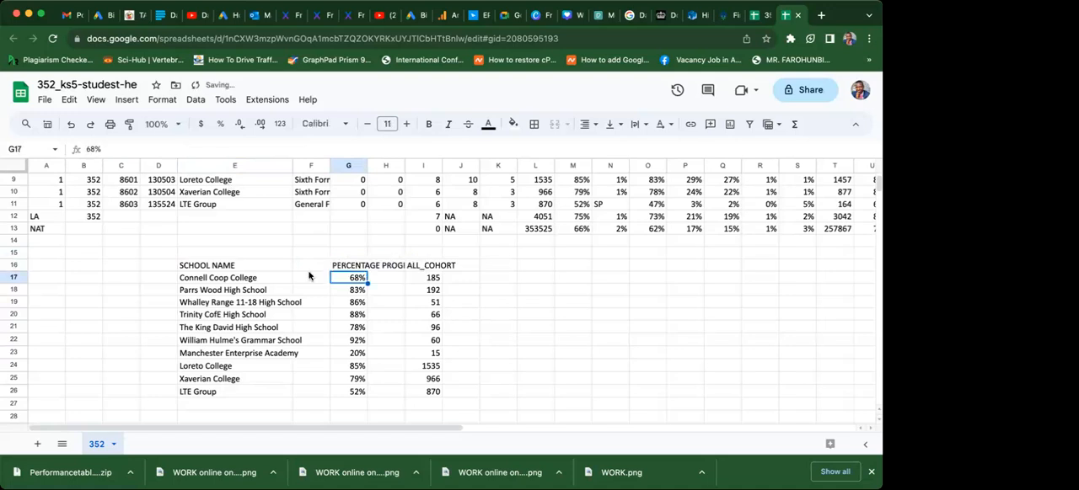
Replace the ALL_COHORT header in I16 with Number of Students.
click(427, 265)
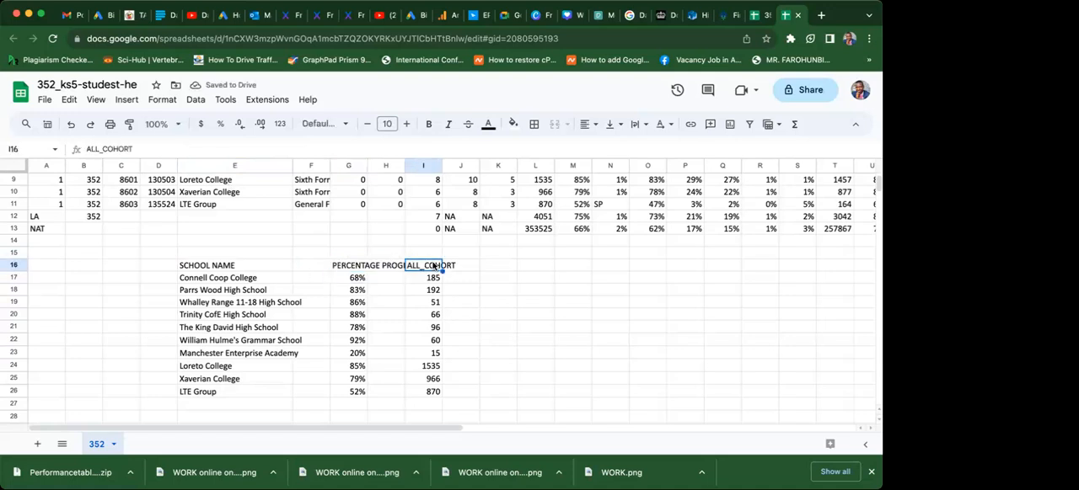
click(185, 146)
key(BackSpace)
key(BackSpace)
key(BackSpace)
key(BackSpace)
key(BackSpace)
key(BackSpace)
key(BackSpace)
key(BackSpace)
key(BackSpace)
key(BackSpace)
text(n)
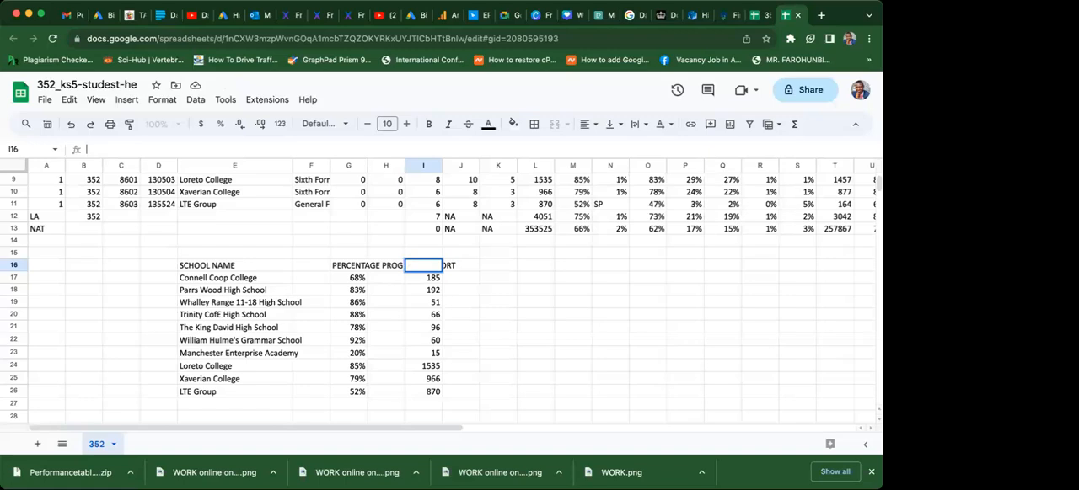
text(Number of Students)
key(Return)
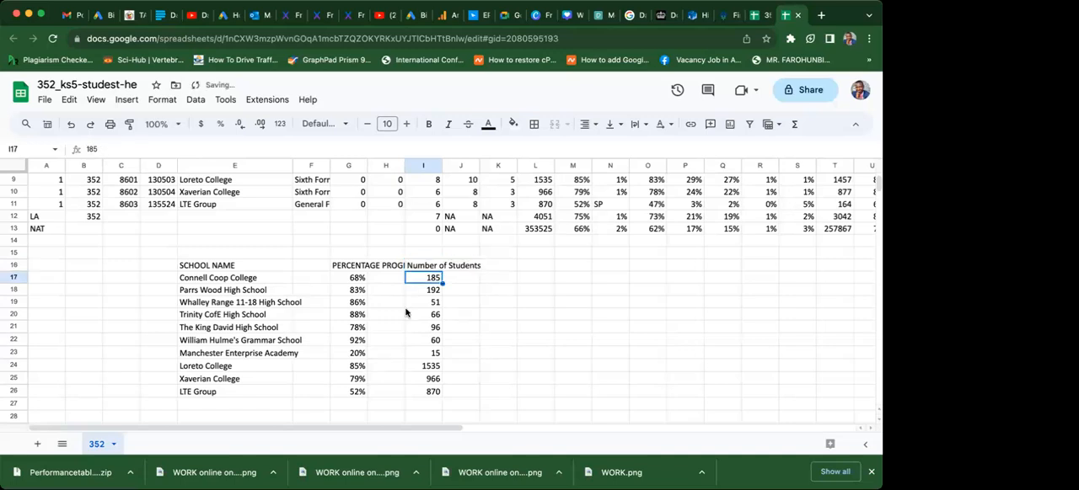
Move the PERCENTAGE PROGRESSION header and its values from G16:G26 to K16.
click(342, 268)
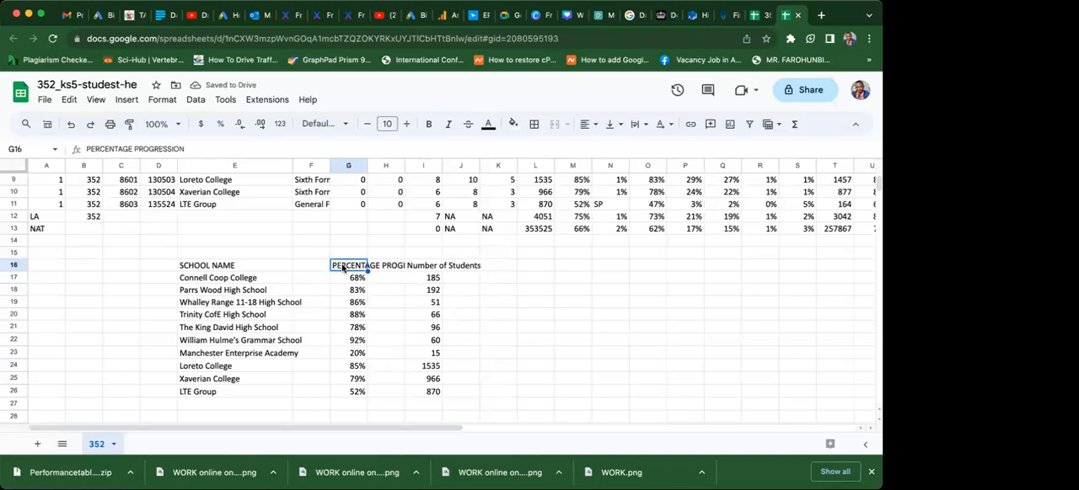
drag(342, 268, 361, 396)
key(super+c)
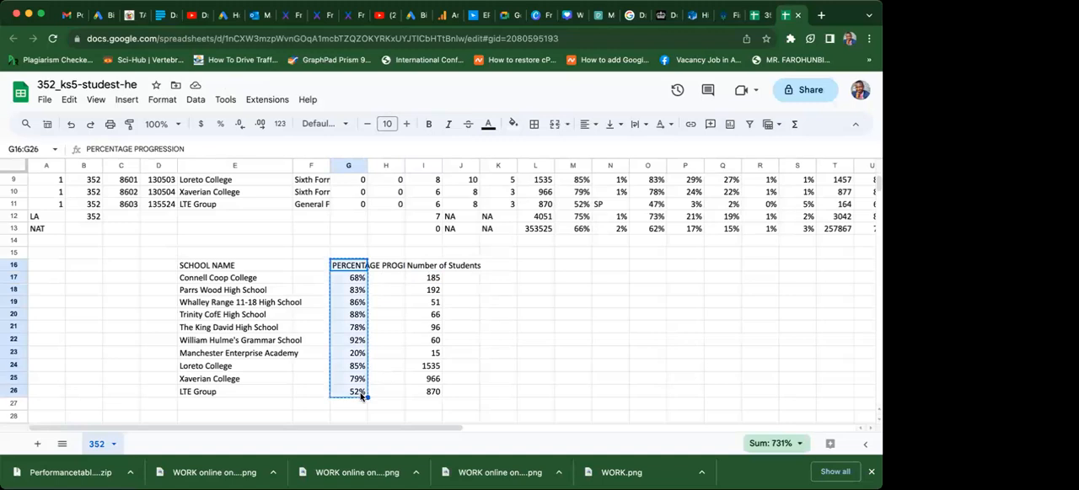
click(496, 256)
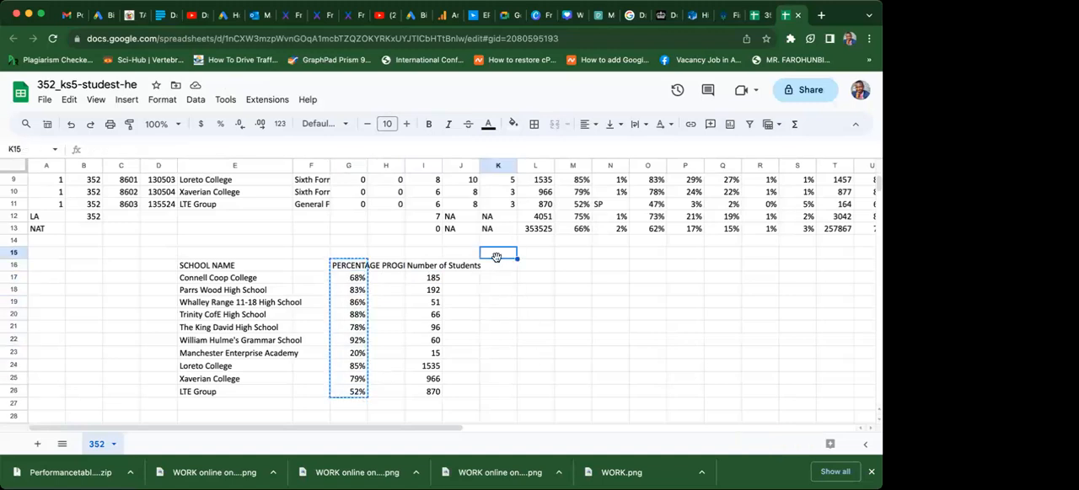
click(497, 268)
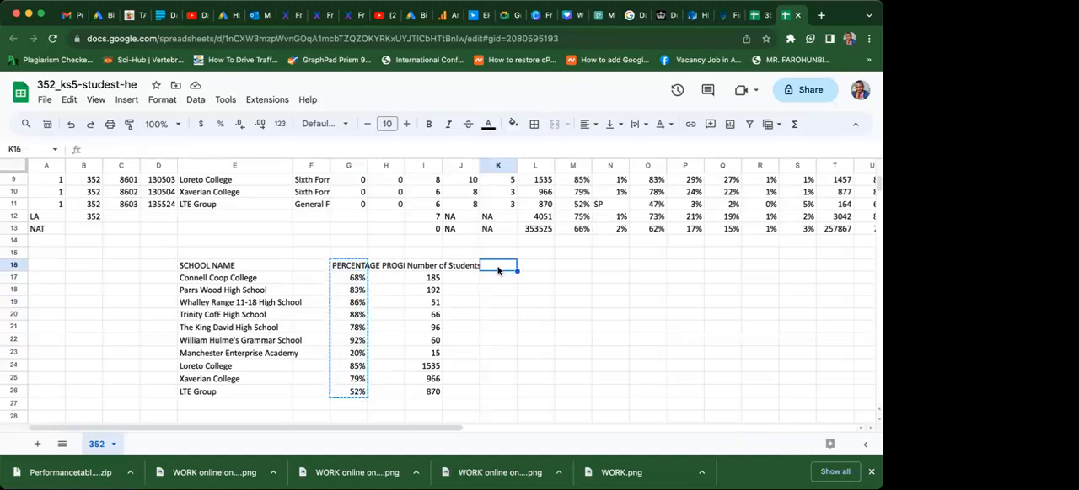
key(super+v)
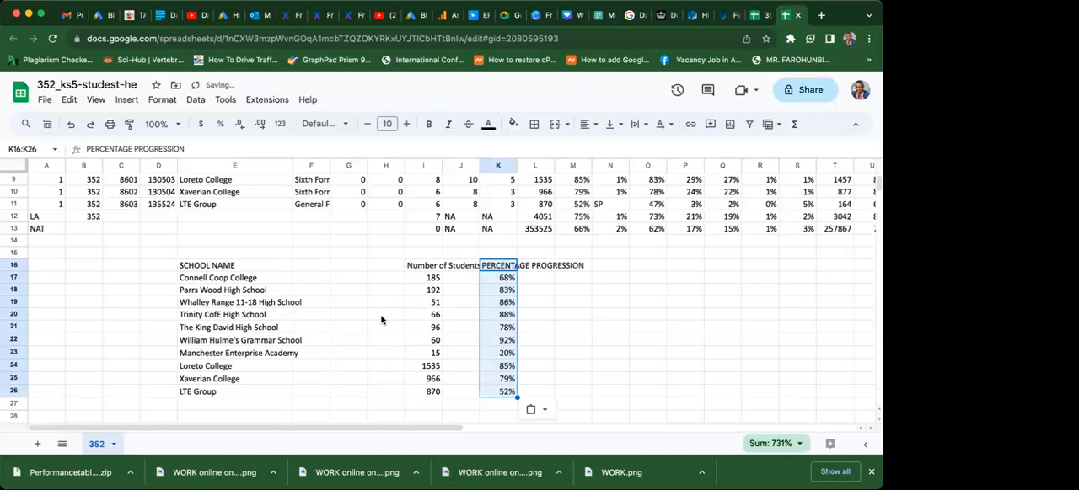
Try to move the Number of Students block from I16:I26 to G16.
drag(423, 266, 423, 392)
key(super+x)
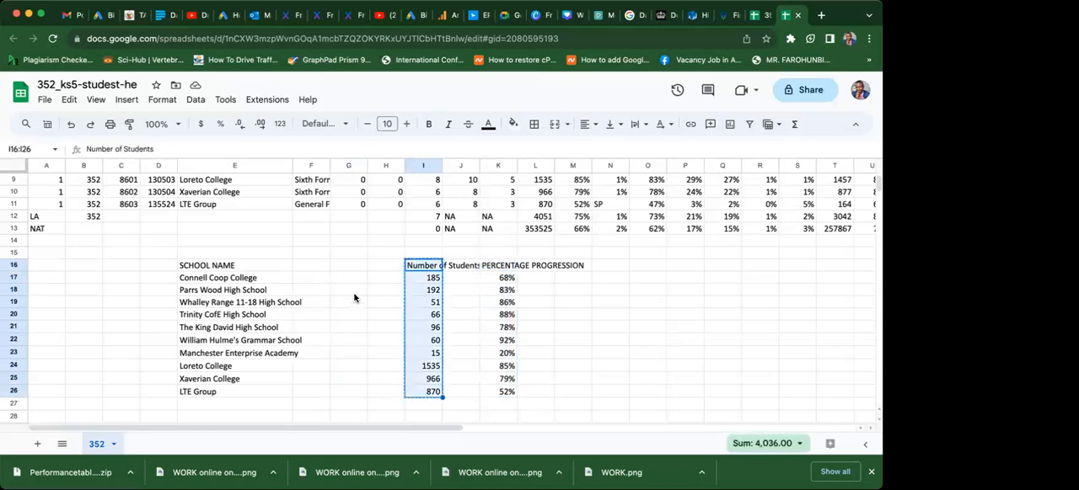
key(Left)
key(Left)
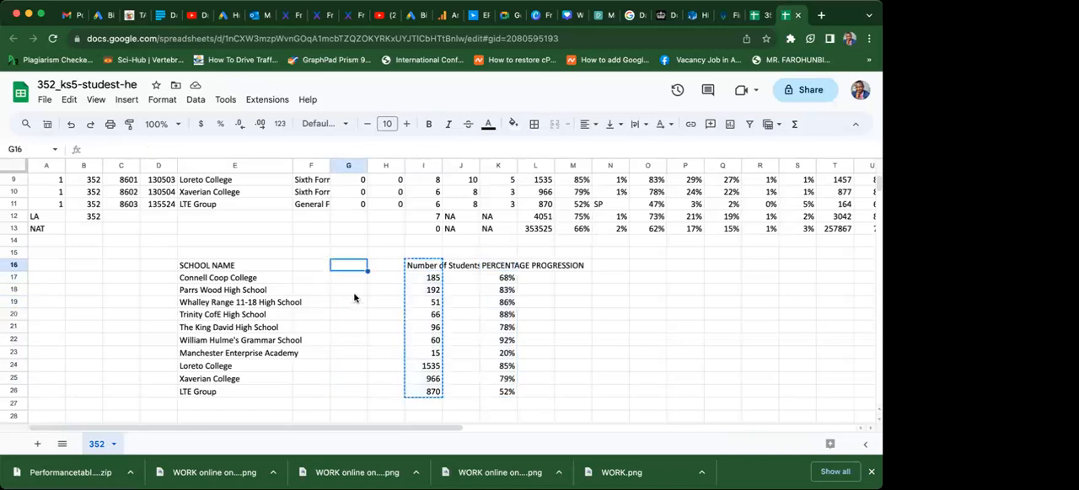
key(super+v)
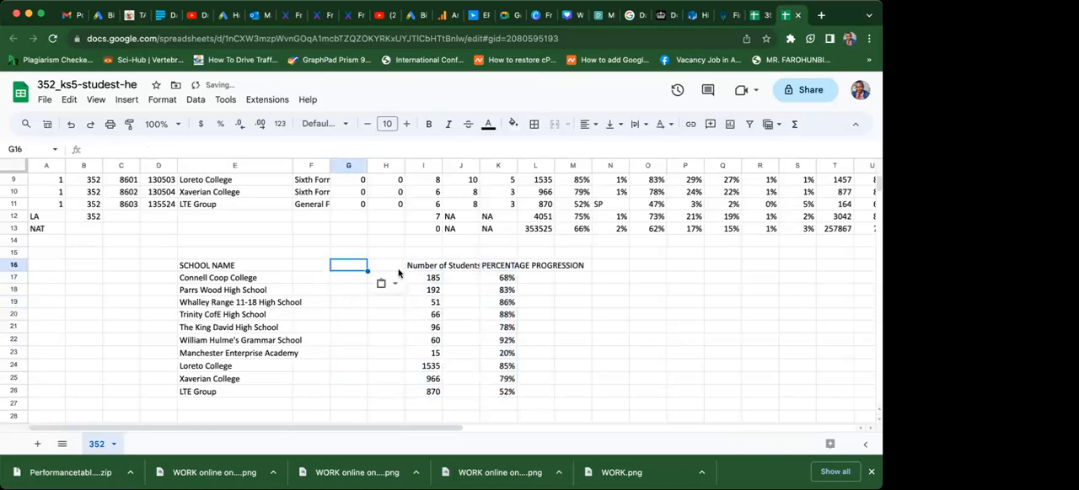
Copy the Number of Students header and its values from I16:I26 to G16.
drag(421, 266, 433, 388)
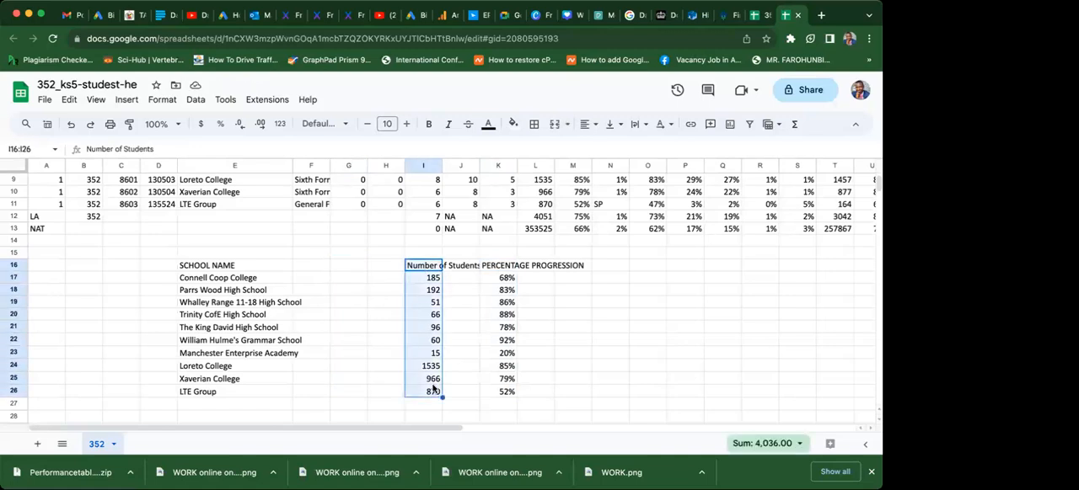
key(ctrl+c)
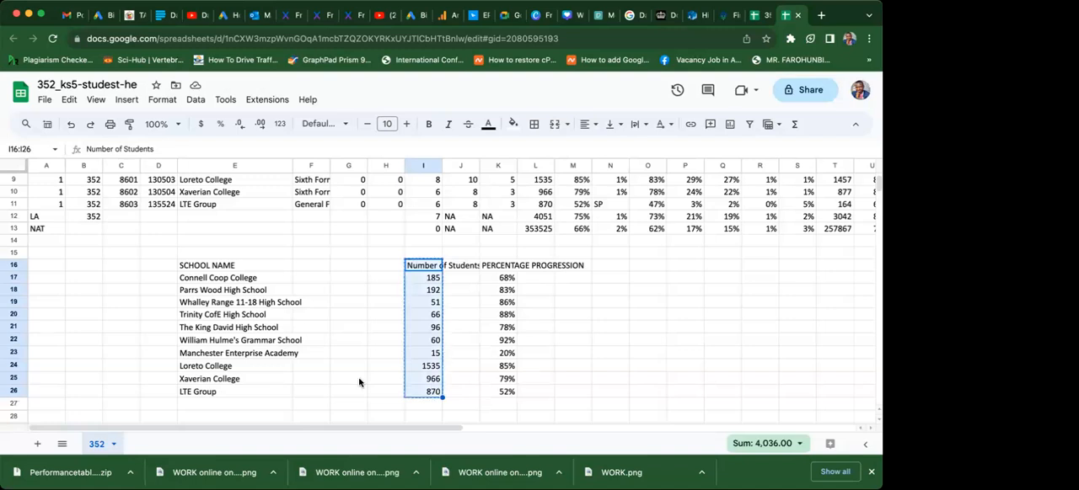
click(340, 268)
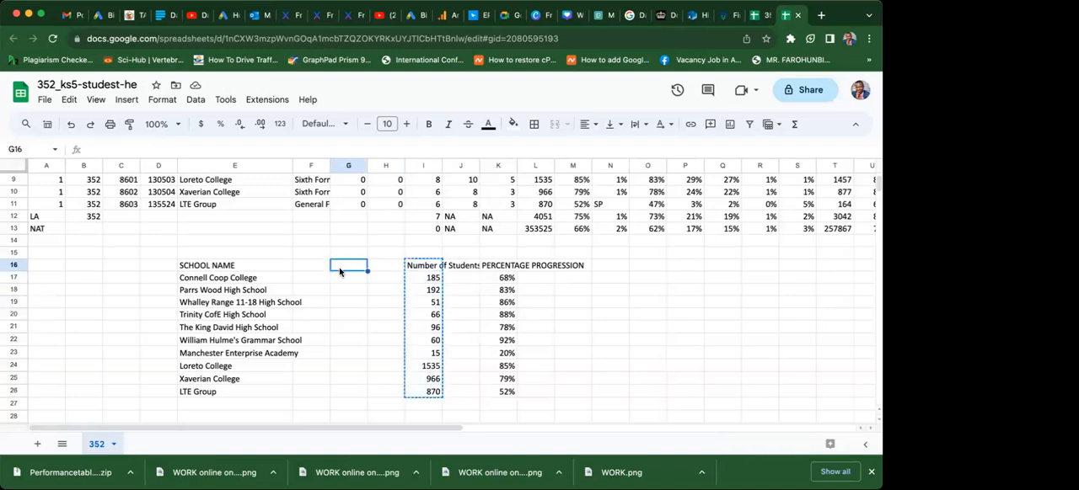
key(ctrl+v)
Clear I16:M26, removing the duplicate Number of Students values and the PERCENTAGE PROGRESSION values.
click(497, 269)
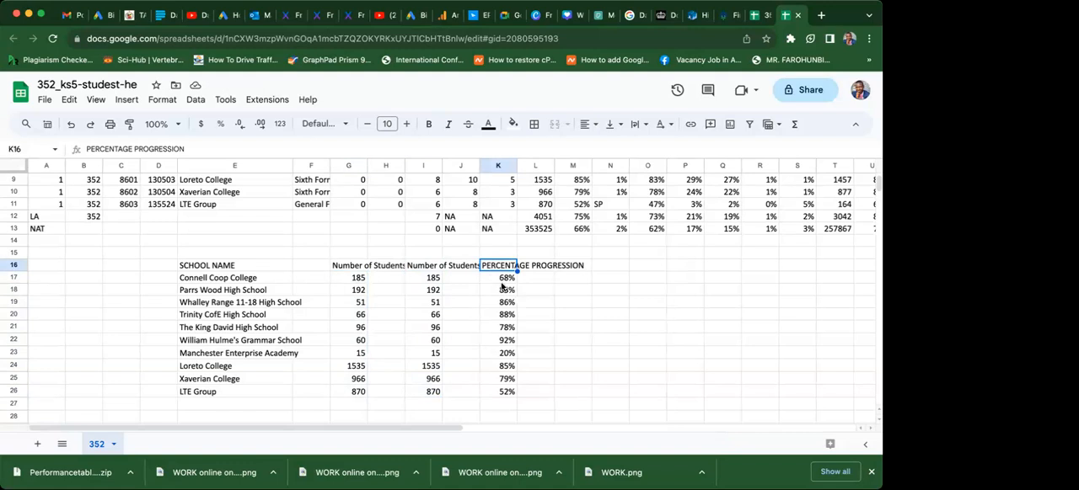
click(417, 267)
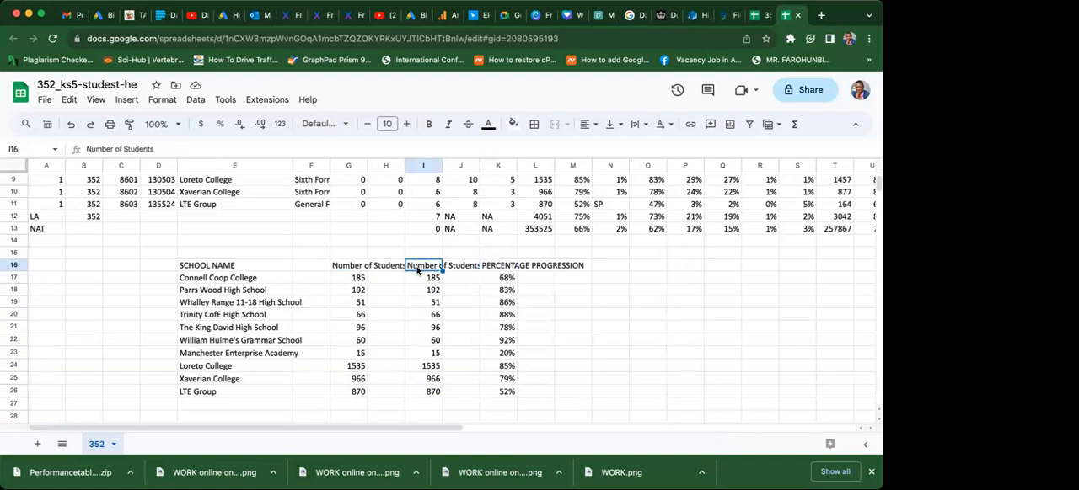
drag(417, 268, 564, 397)
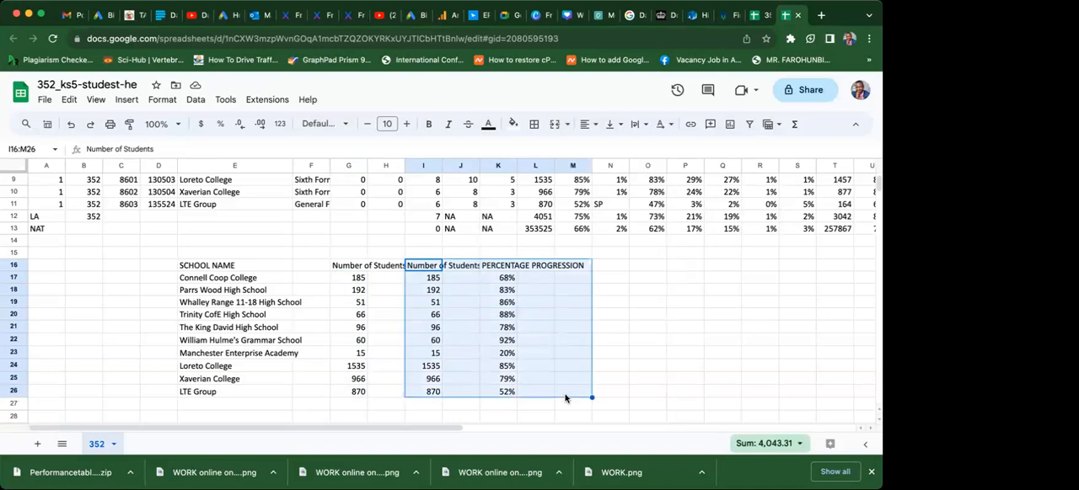
key(Delete)
click(424, 379)
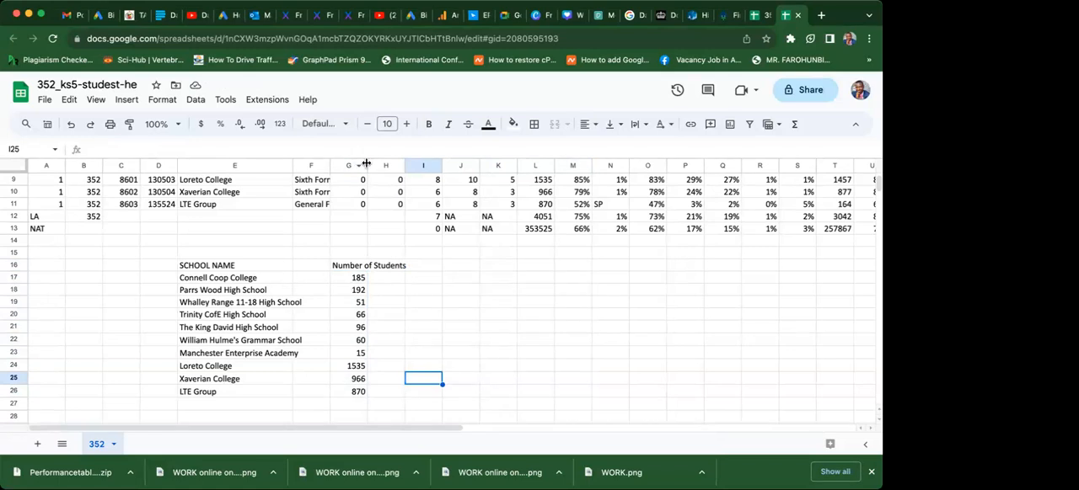
Widen column G and move the Number of Students block from G16:G26 to F16, beside the school names.
drag(366, 165, 457, 165)
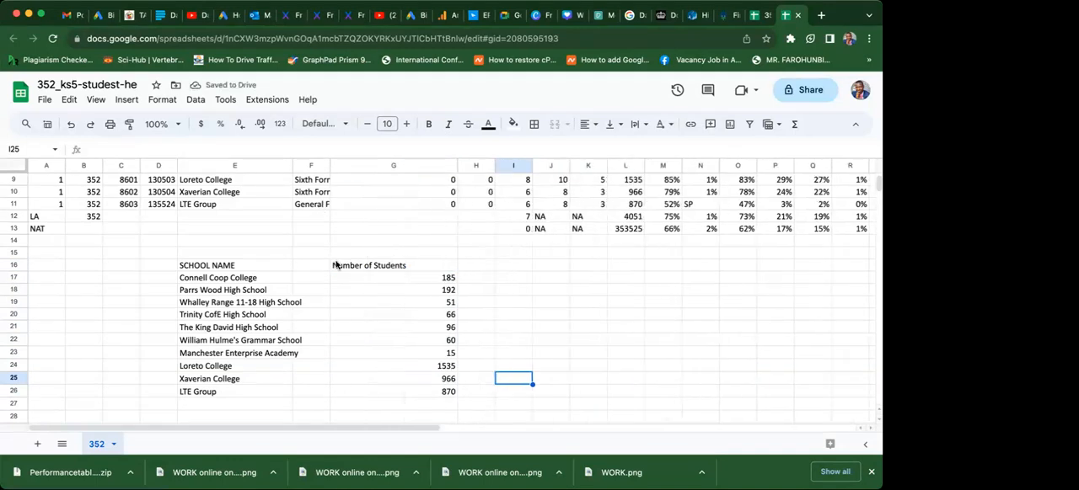
drag(335, 265, 379, 397)
key(ctrl+c)
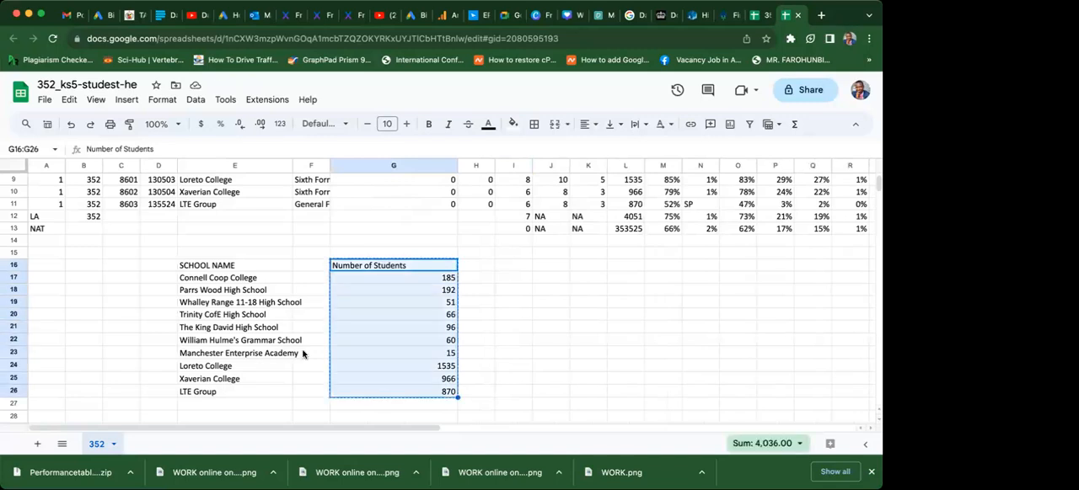
click(305, 267)
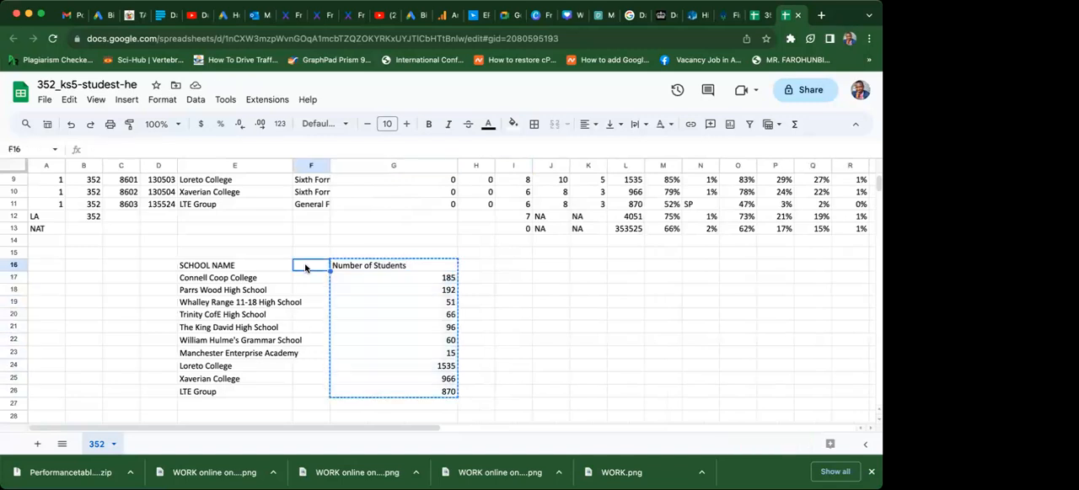
key(ctrl+v)
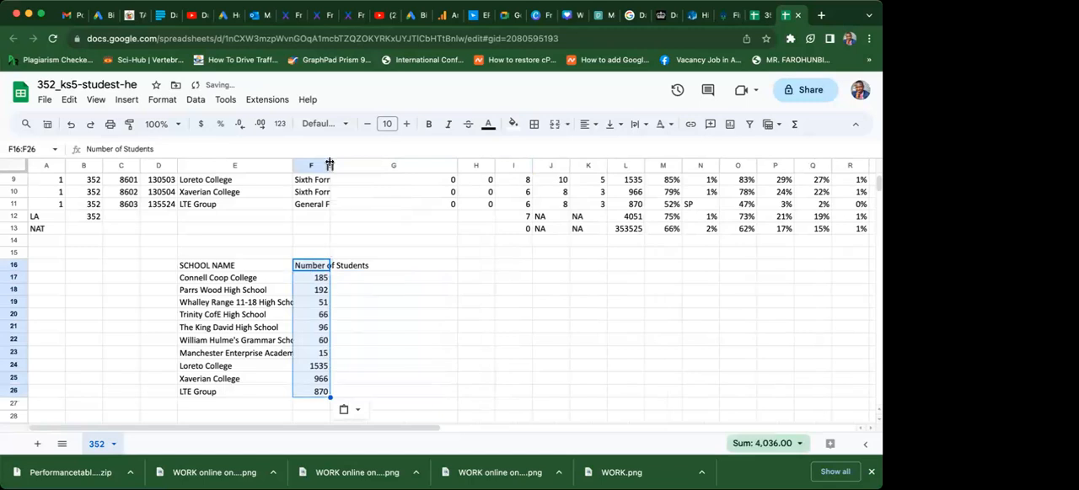
Widen columns F and E so the Number of Students header and the full school names fit.
drag(330, 163, 489, 164)
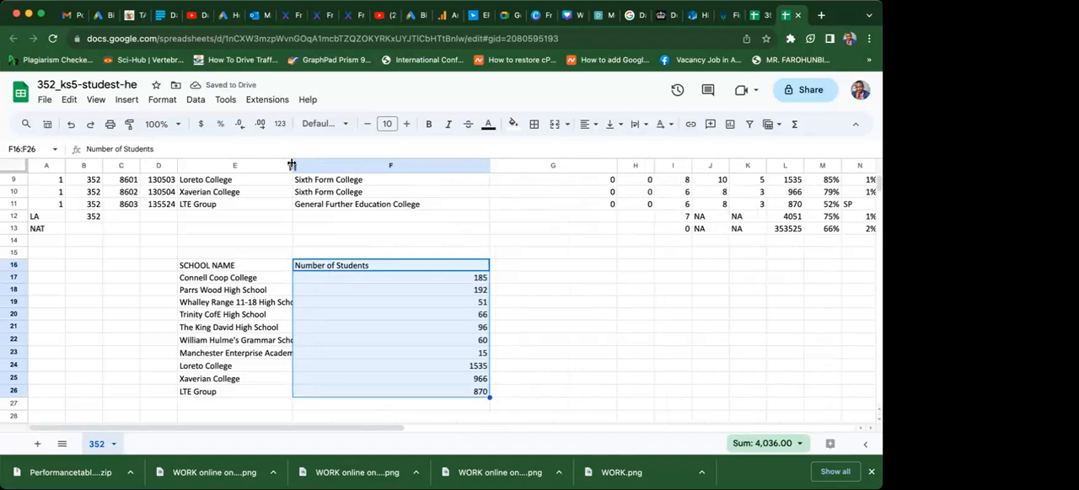
drag(292, 167, 365, 169)
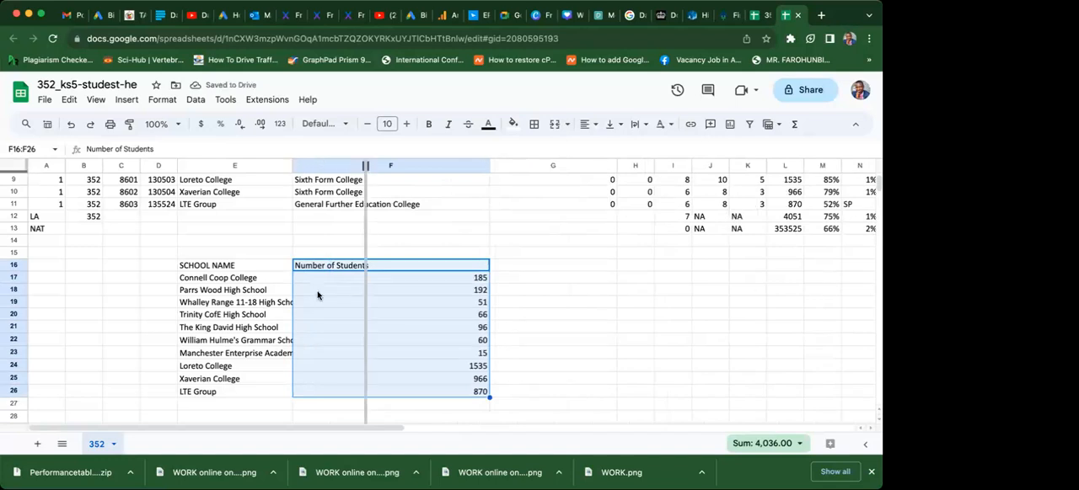
click(180, 328)
click(169, 336)
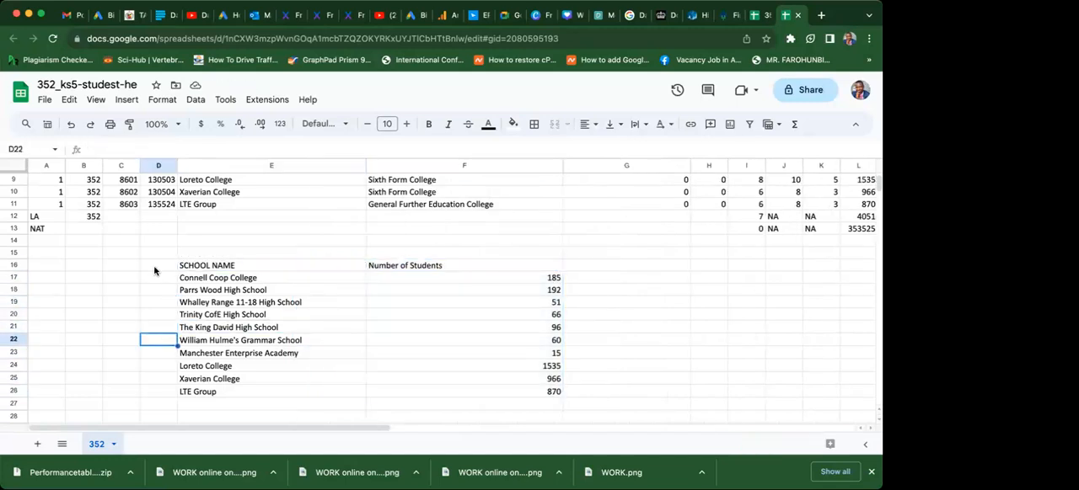
Add the header S/N in cell D16, beside the SCHOOL NAME header.
click(154, 267)
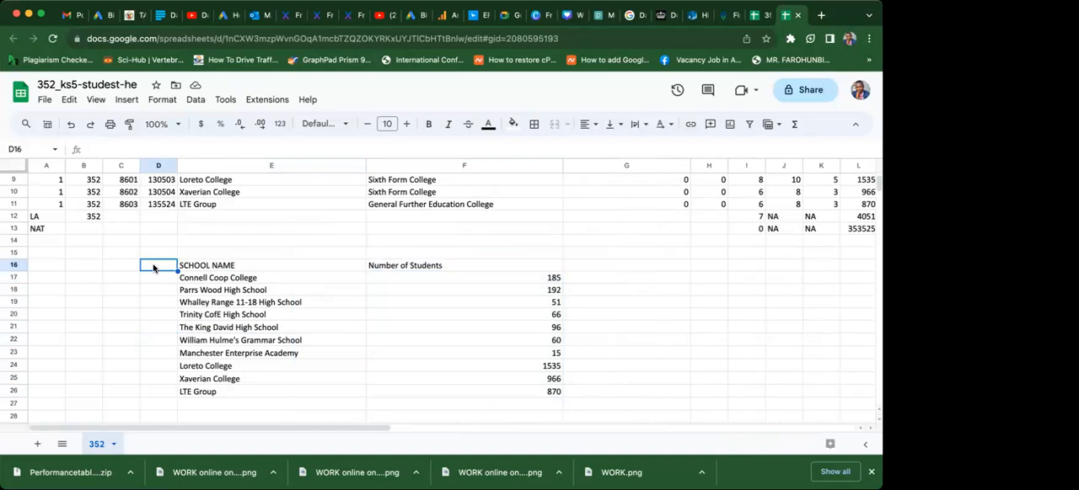
text(S/N)
click(106, 352)
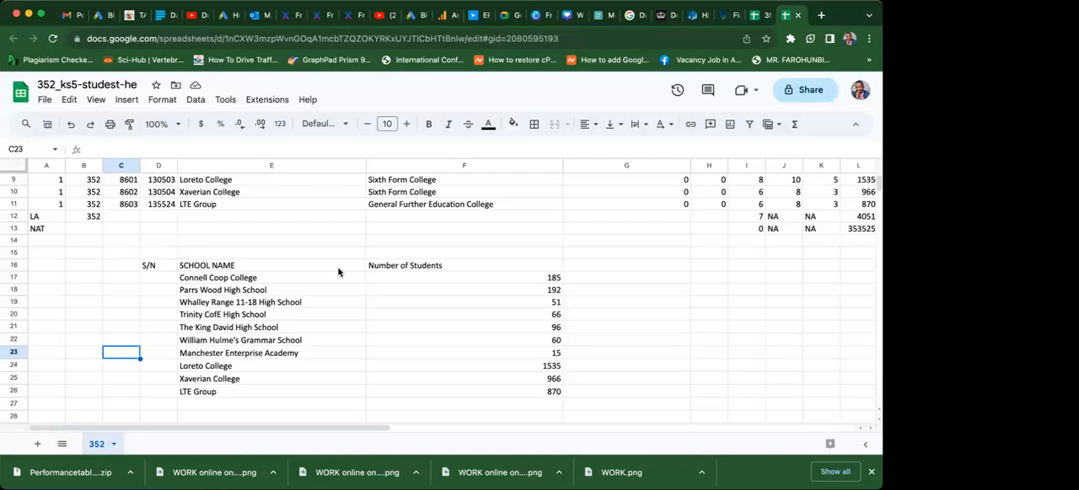
Number the schools 1 to 10 in D17:D26 by entering 1 and 2 and filling the series down to LTE Group.
click(288, 327)
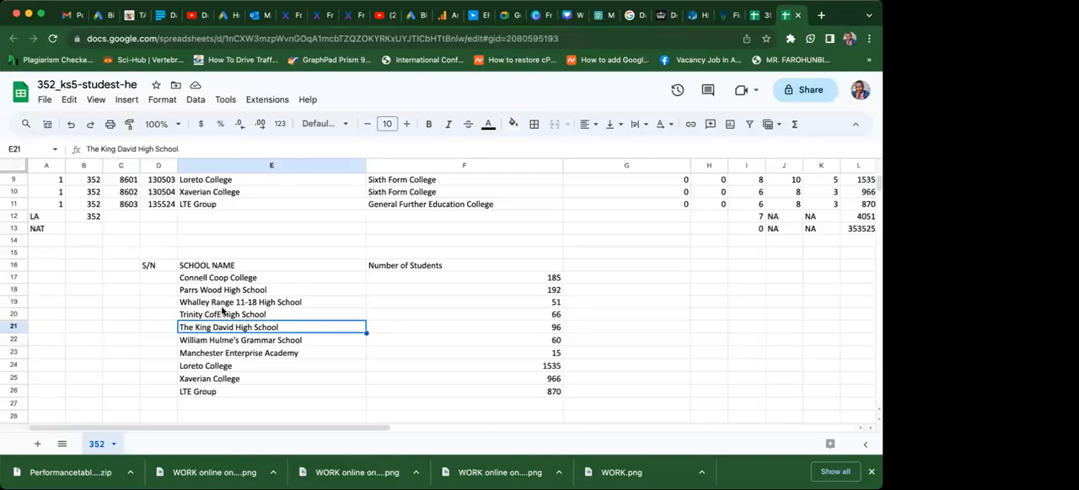
click(202, 290)
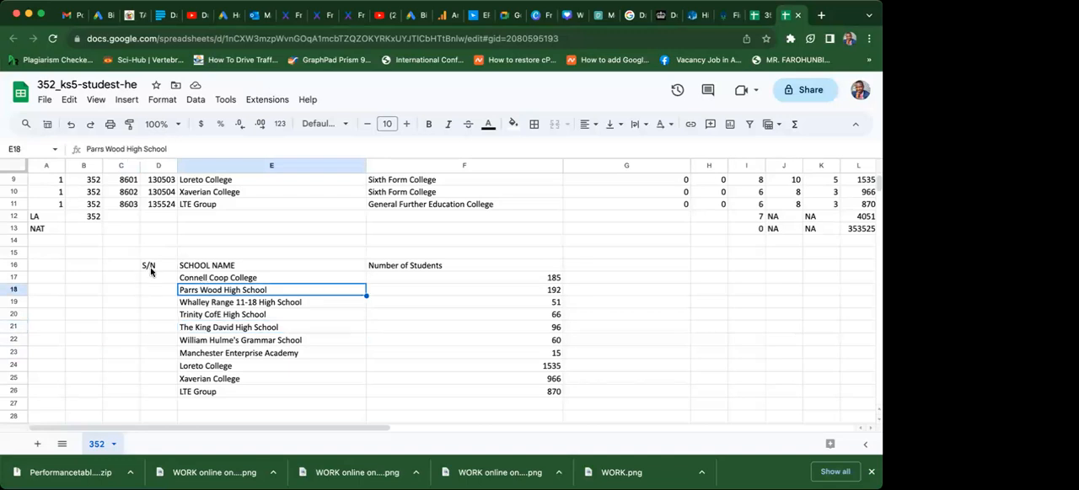
click(157, 278)
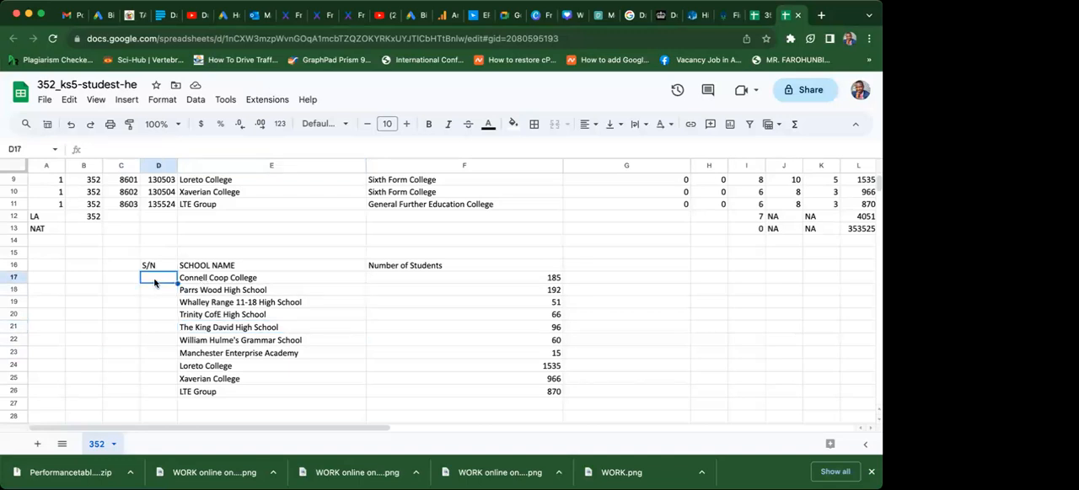
text(1)
key(Return)
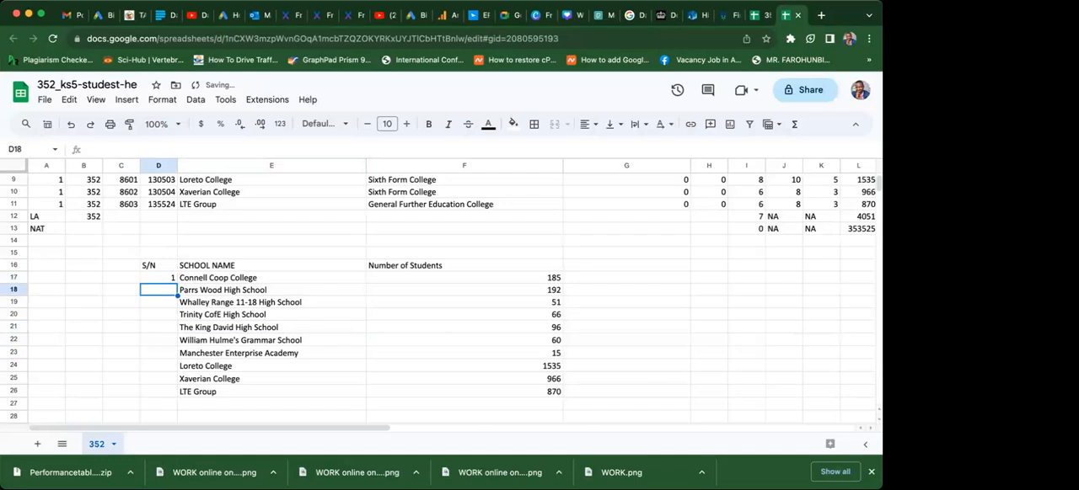
text(2)
key(Return)
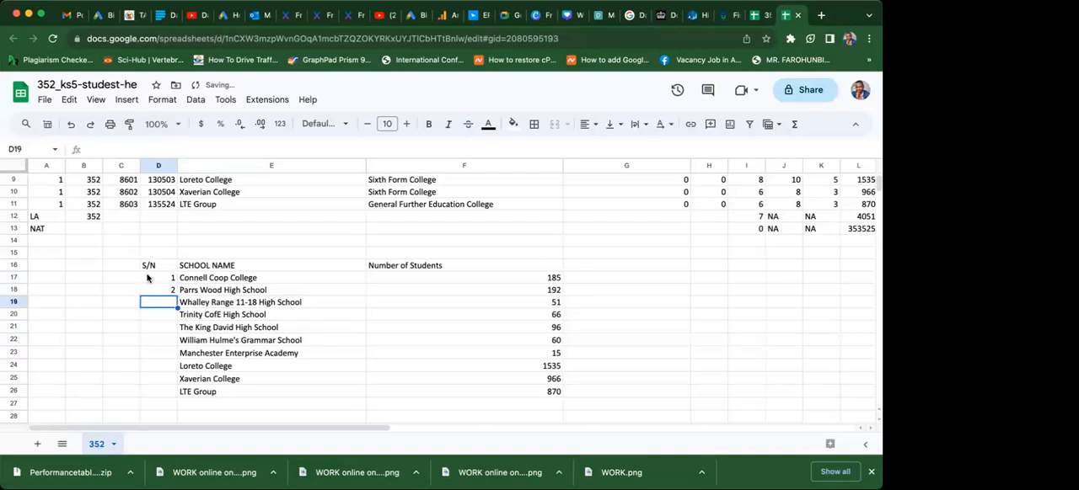
click(156, 279)
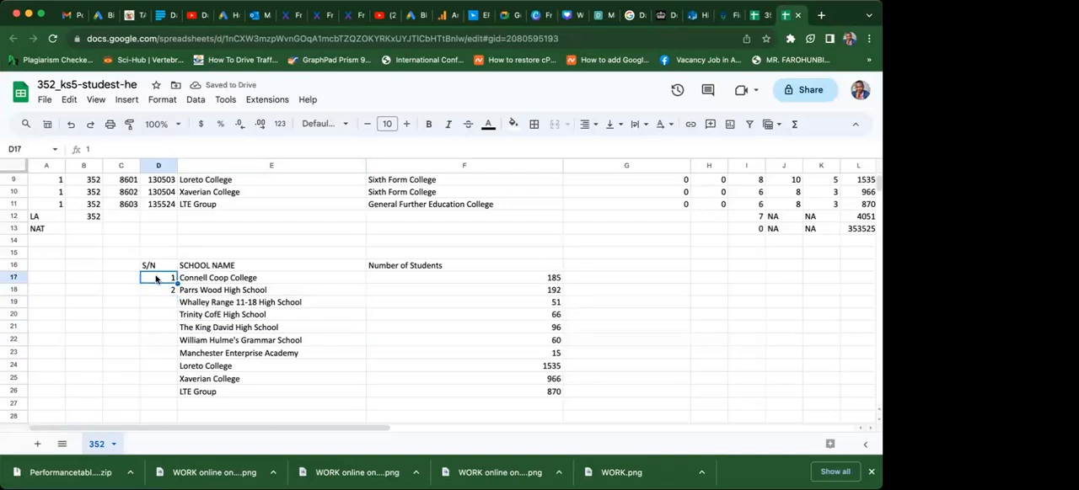
shift+click(159, 296)
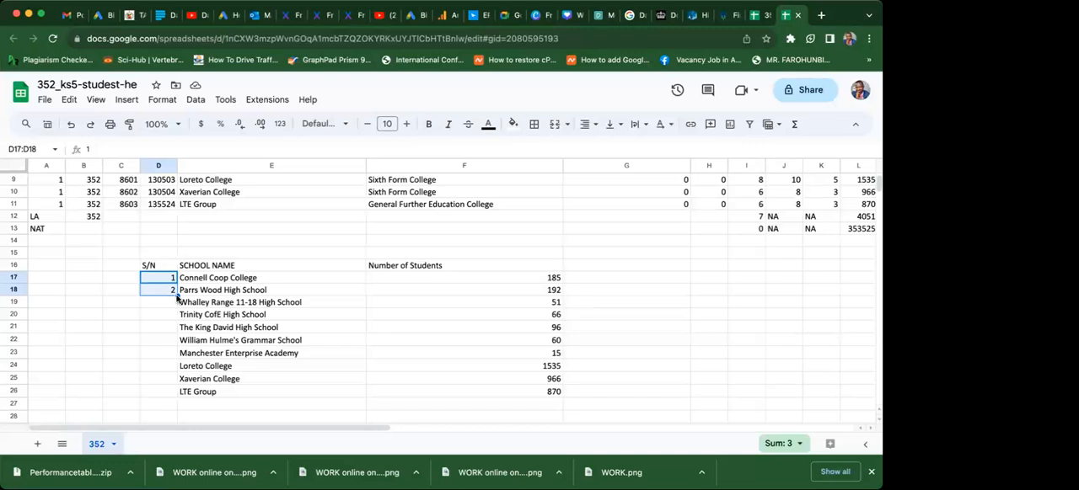
drag(177, 296, 175, 396)
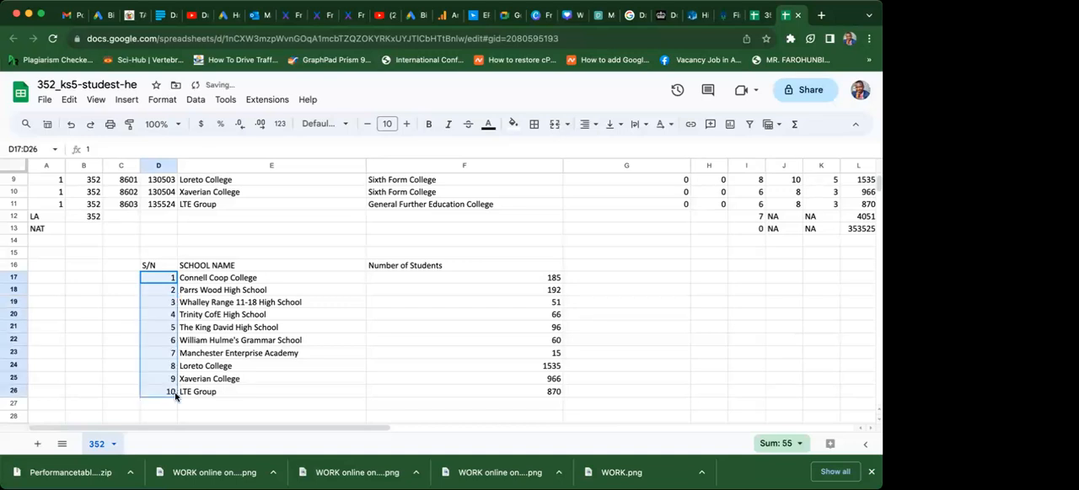
click(245, 394)
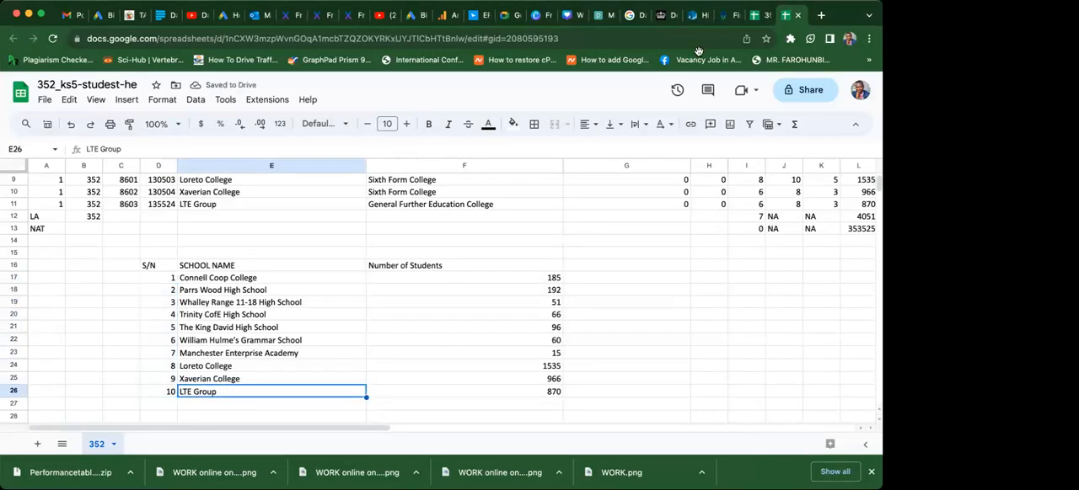
Add the header Enrollment Percentage in cell G16, beside Number of Students.
click(595, 265)
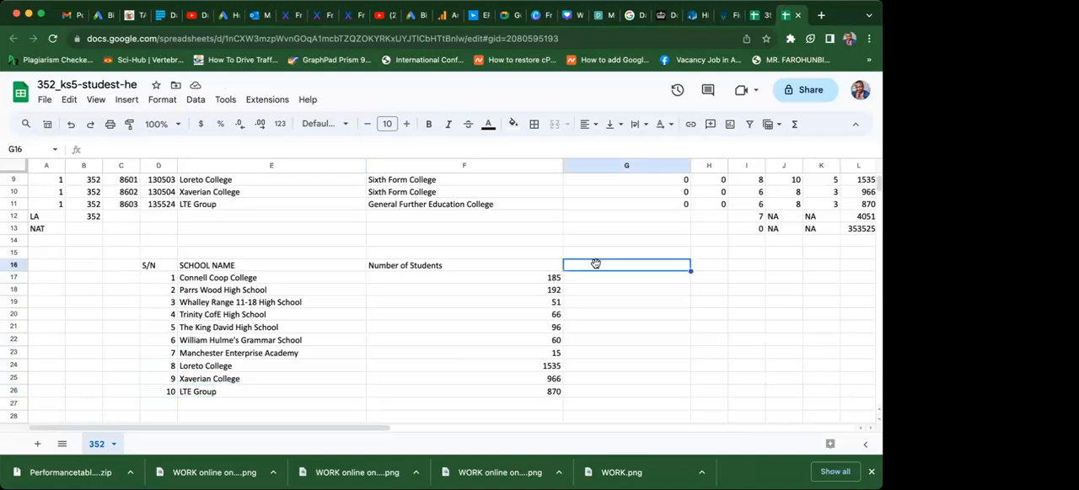
text(E)
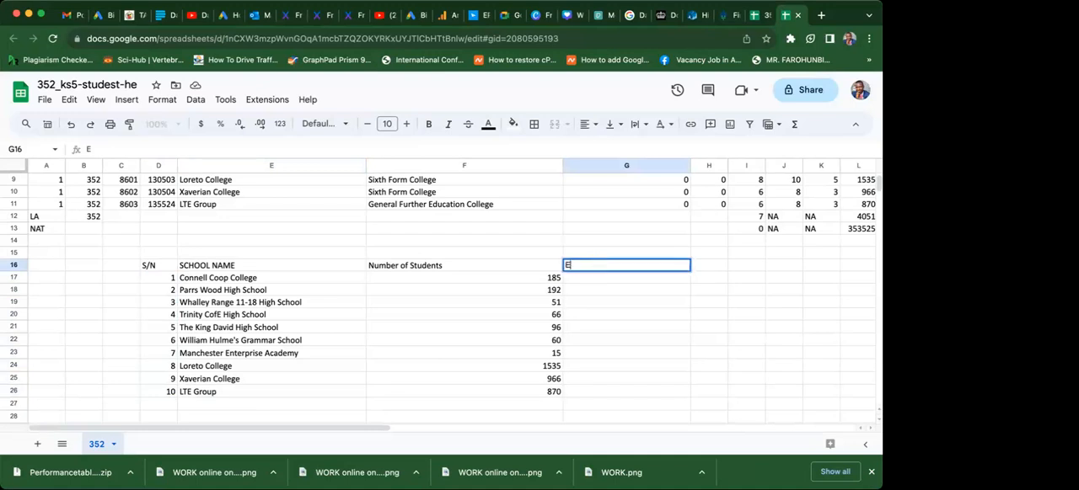
text(nrollment Percentage)
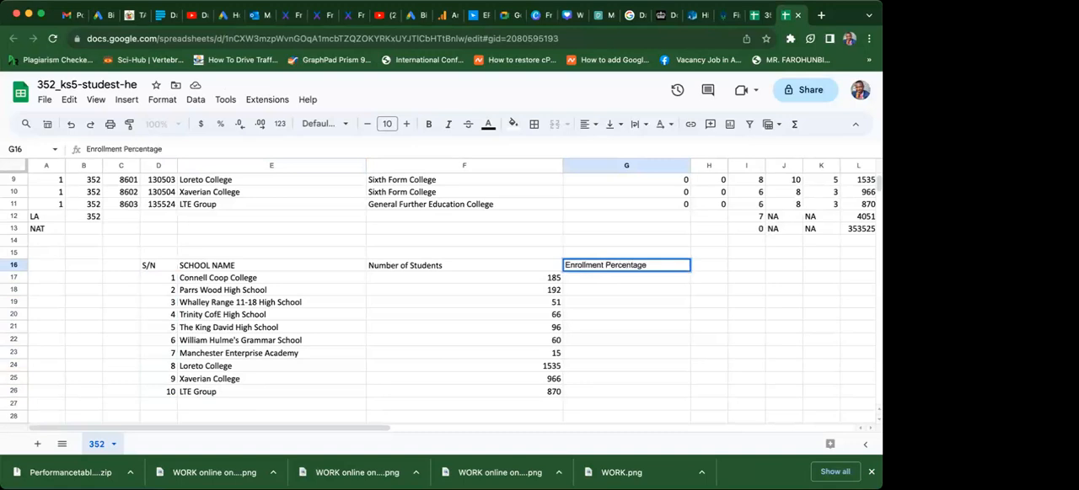
key(Return)
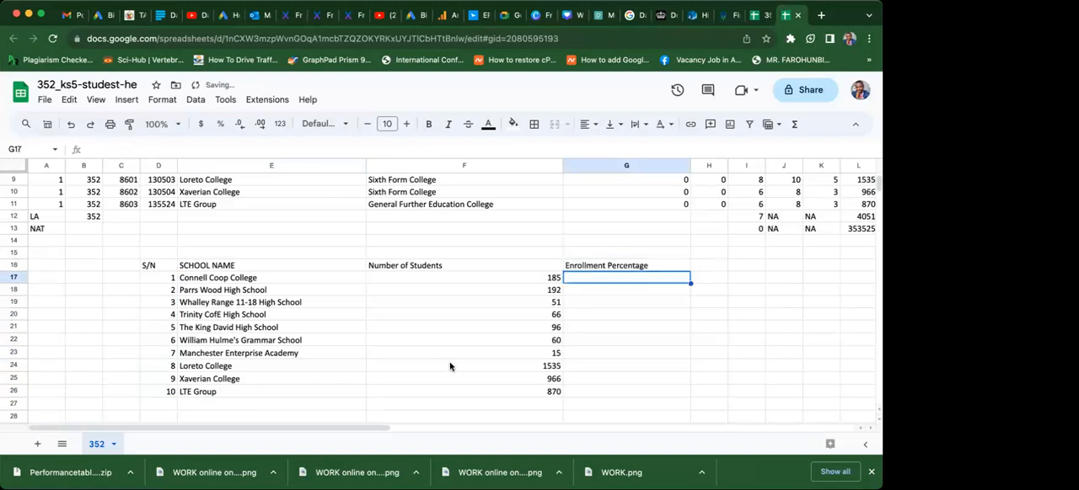
Label the row below the schools as Total in cell E27.
click(192, 406)
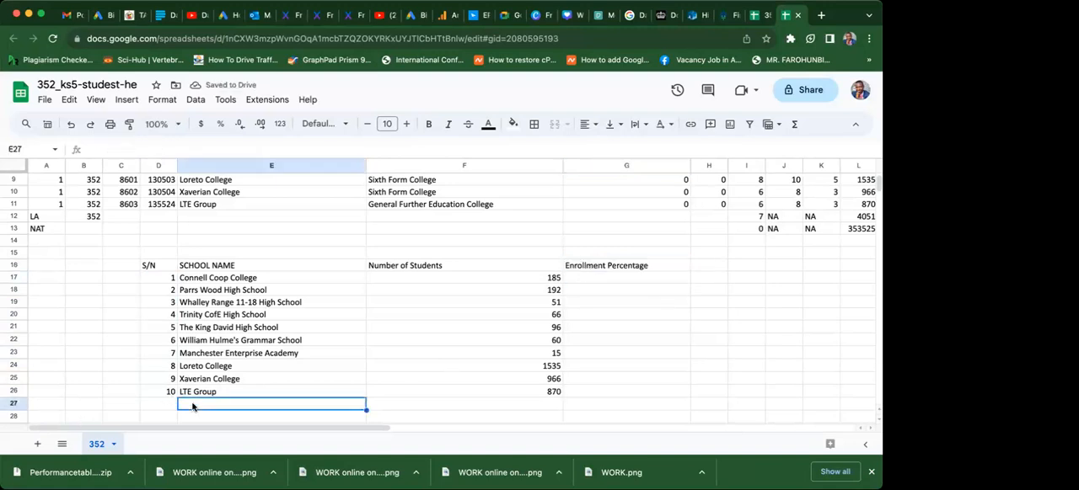
text(Total)
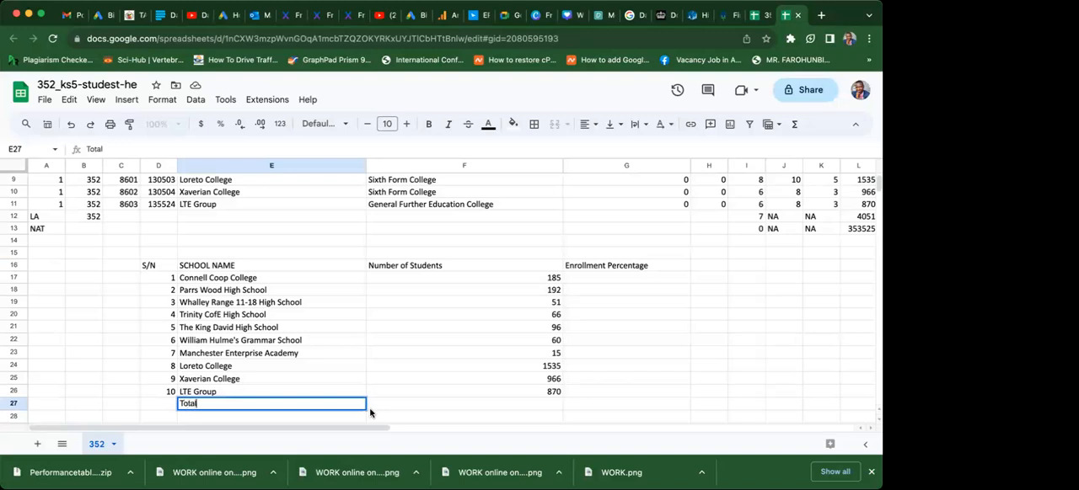
click(404, 405)
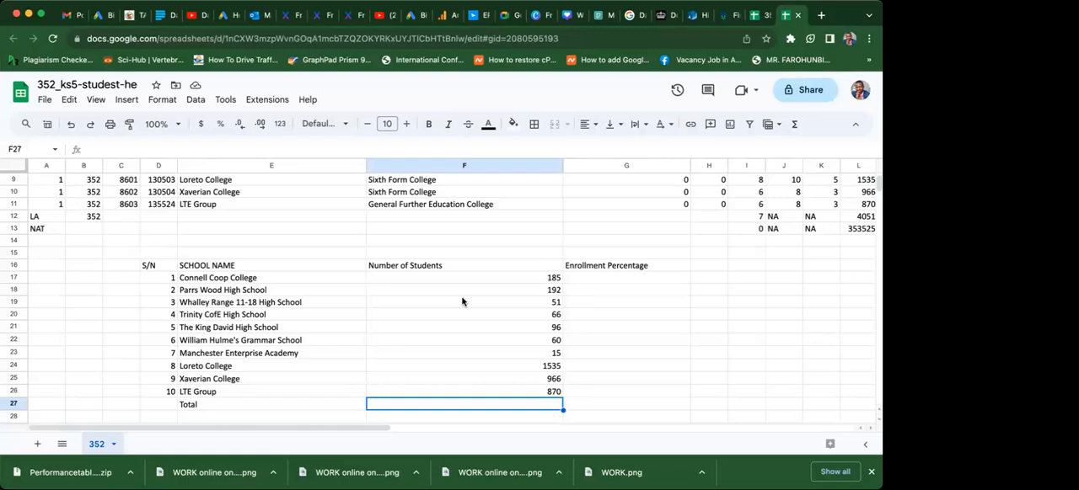
text(=f17+)
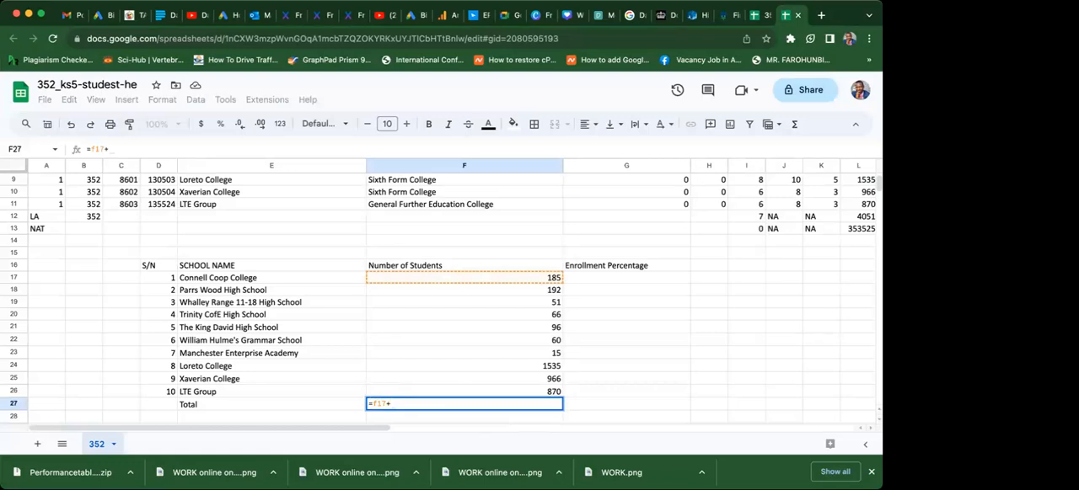
text(f18)
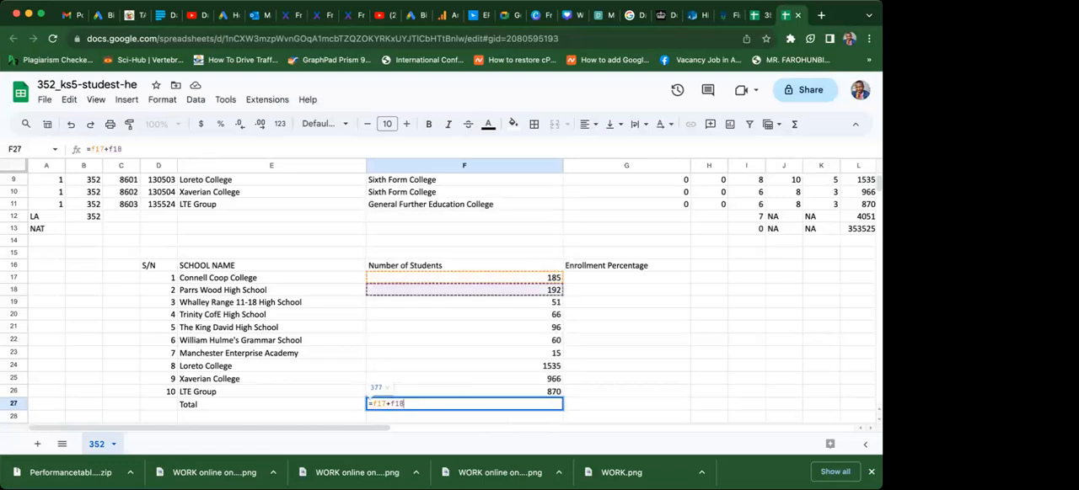
text(+f1)
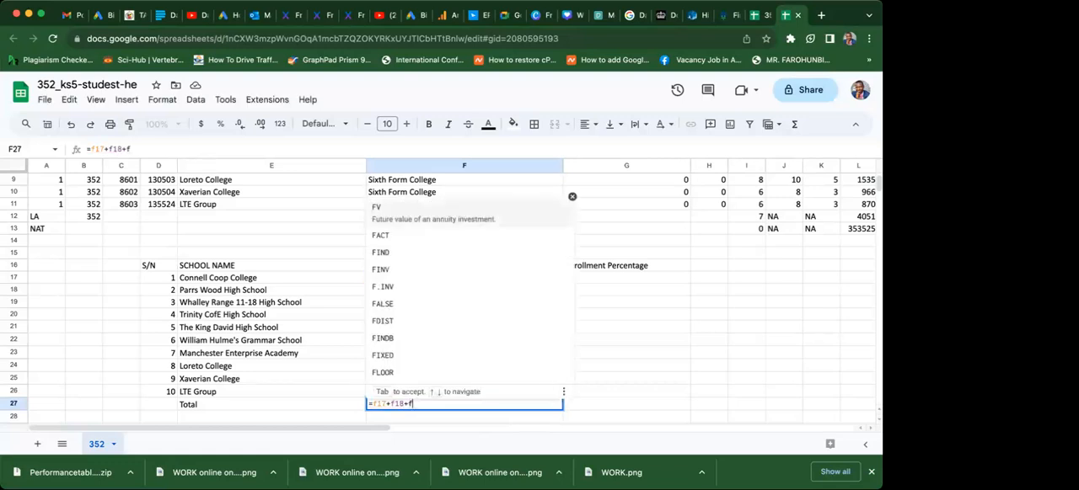
text(9)
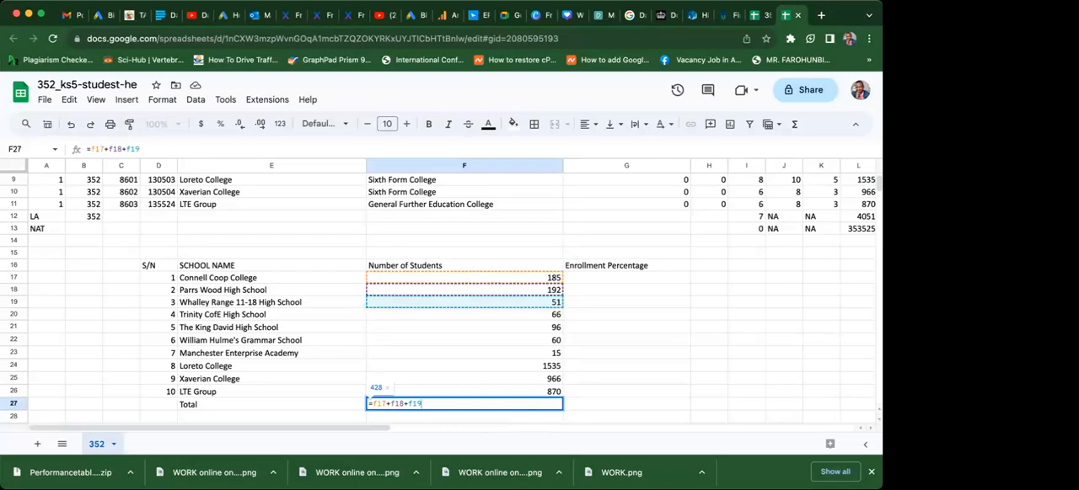
key(BackSpace)
key(BackSpace)
key(BackSpace)
key(BackSpace)
key(BackSpace)
key(BackSpace)
key(BackSpace)
key(BackSpace)
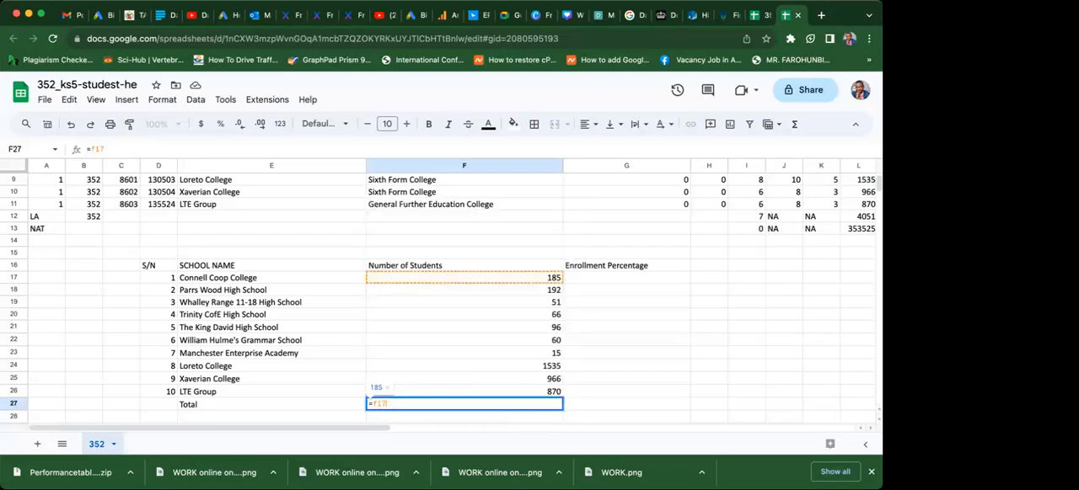
key(BackSpace)
key(BackSpace)
key(BackSpace)
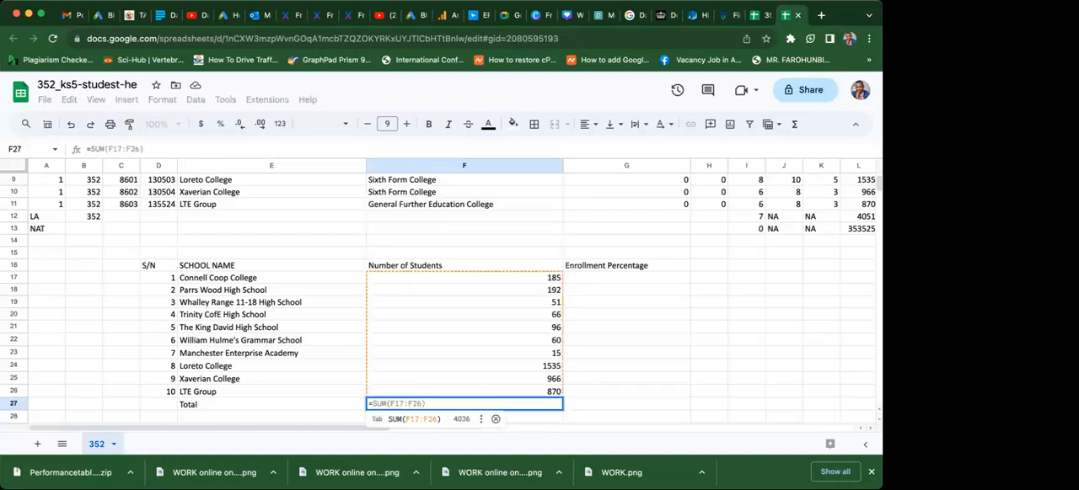
Total the student numbers in F27 with the formula =SUM(F17:F26).
text(sum)
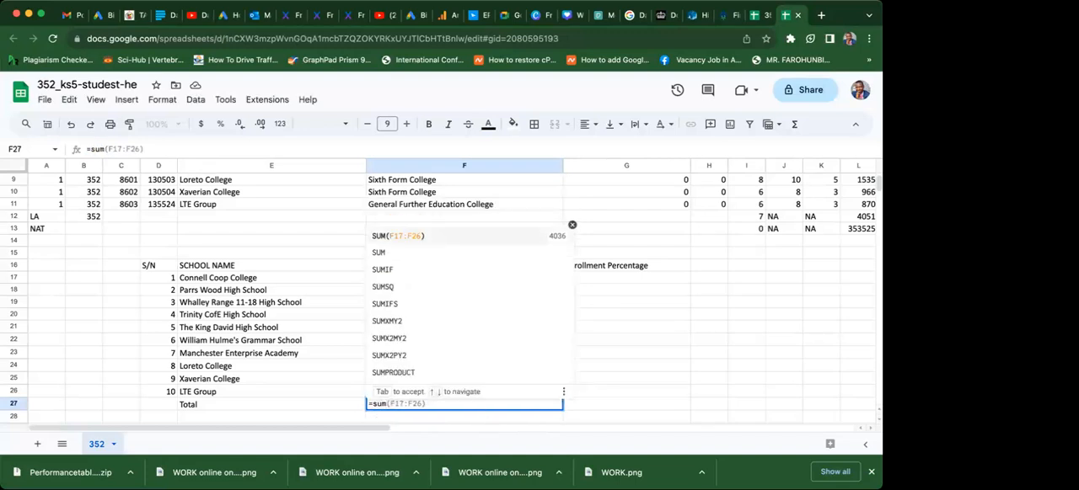
text(()
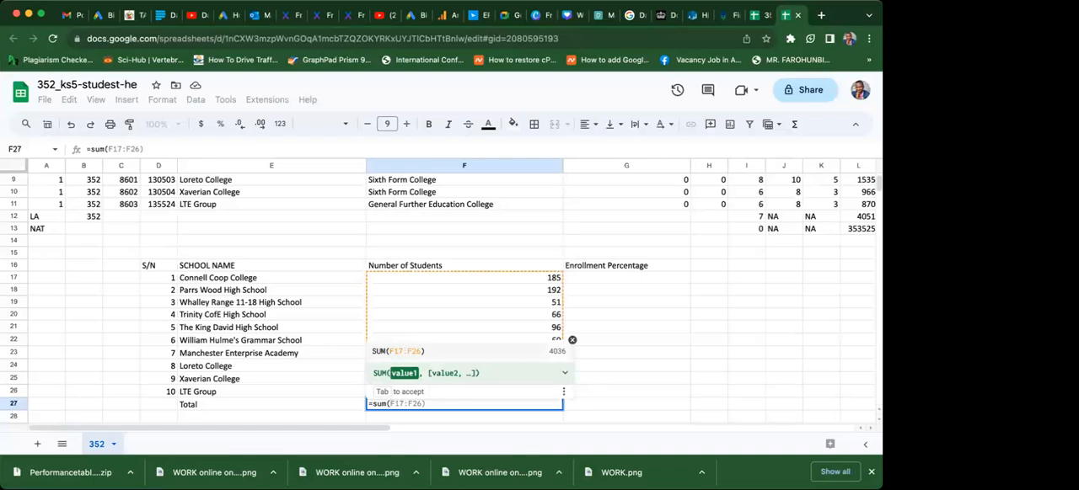
click(402, 352)
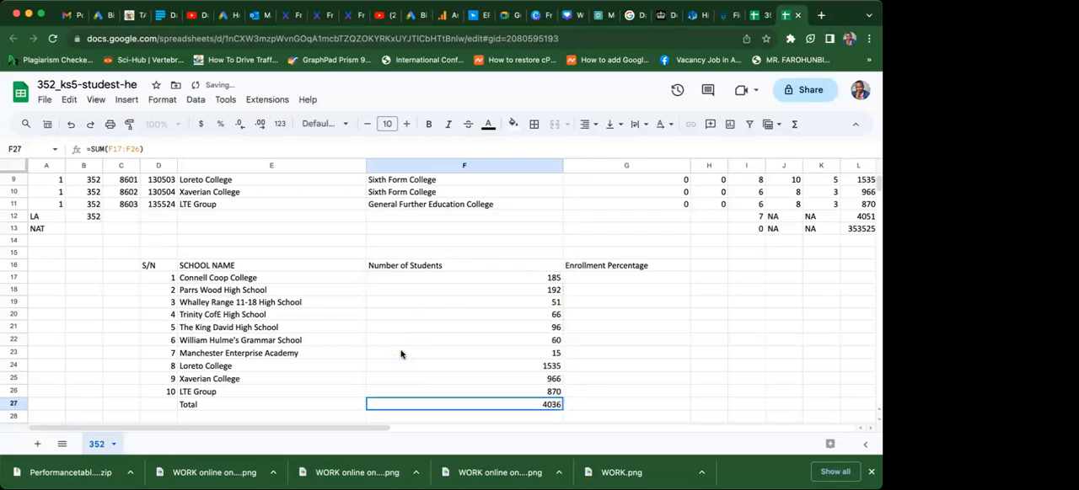
Make the Total label and its value in E27:F27 bold.
click(268, 410)
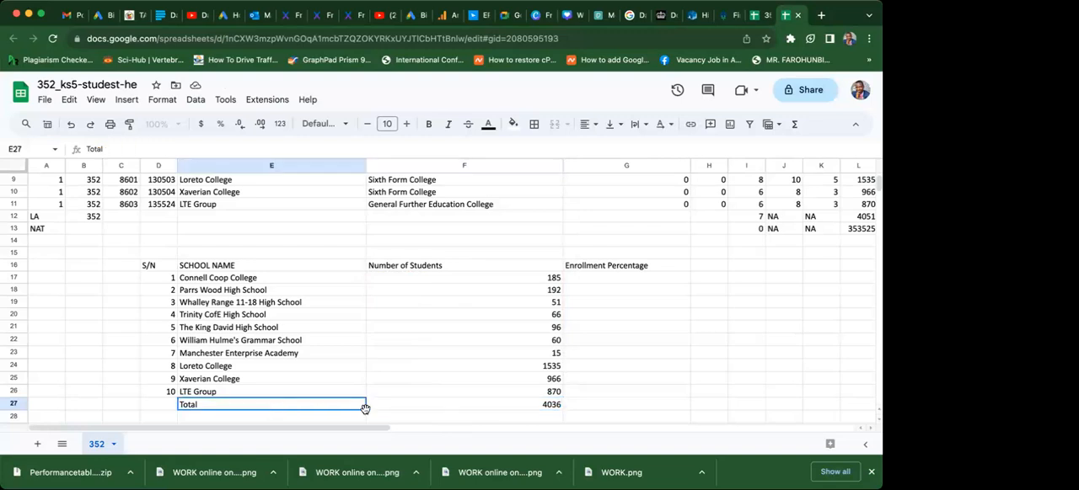
shift+click(404, 408)
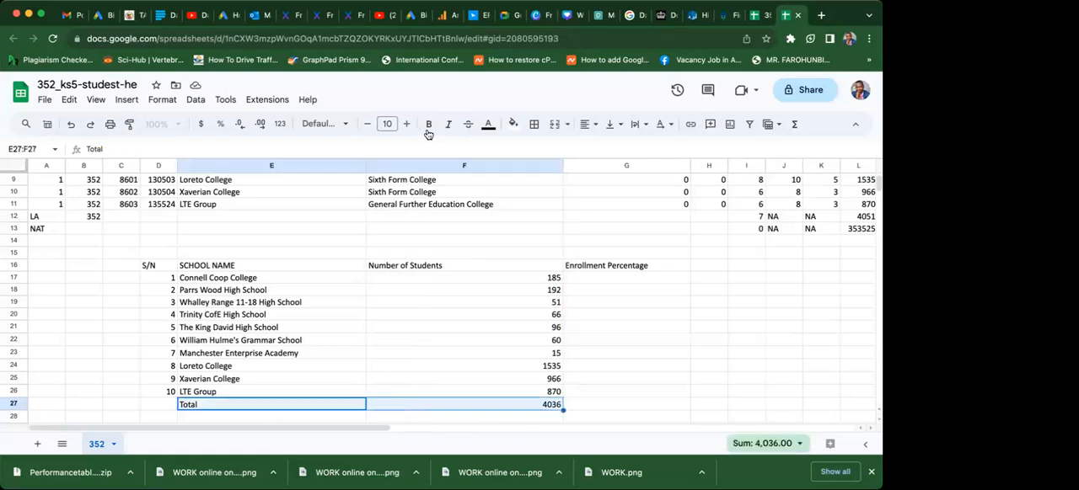
click(426, 126)
click(410, 393)
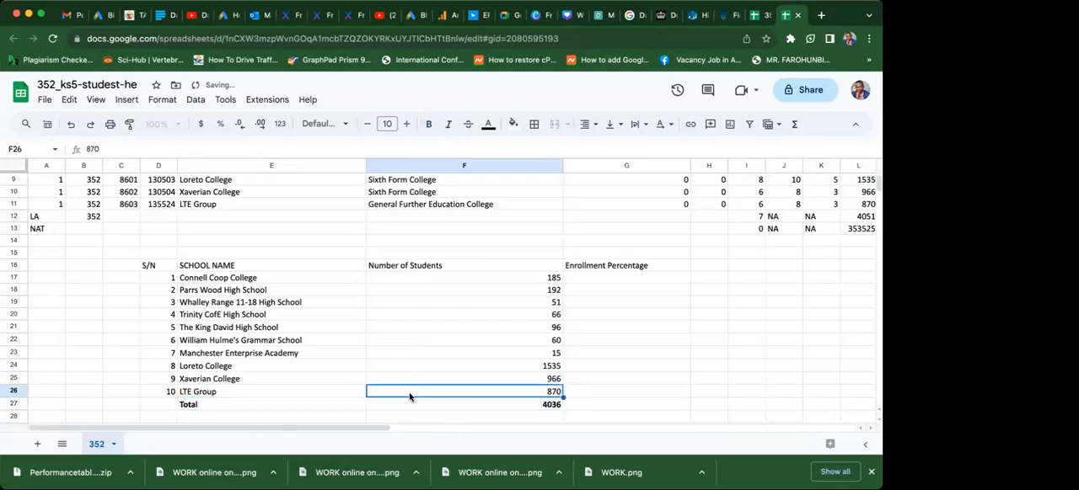
Calculate Connell Coop College's enrollment percentage in G17 with the formula =F17/F27*100.
click(591, 280)
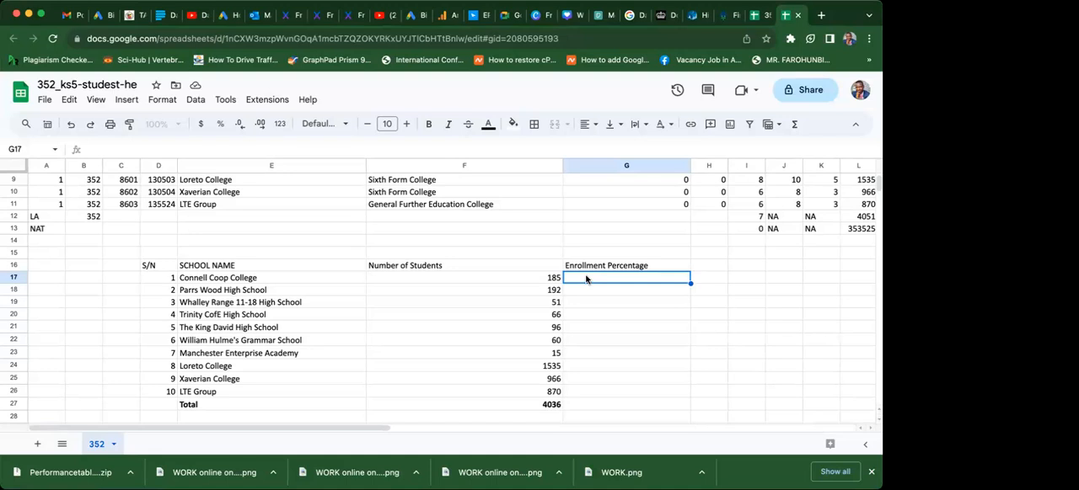
click(525, 283)
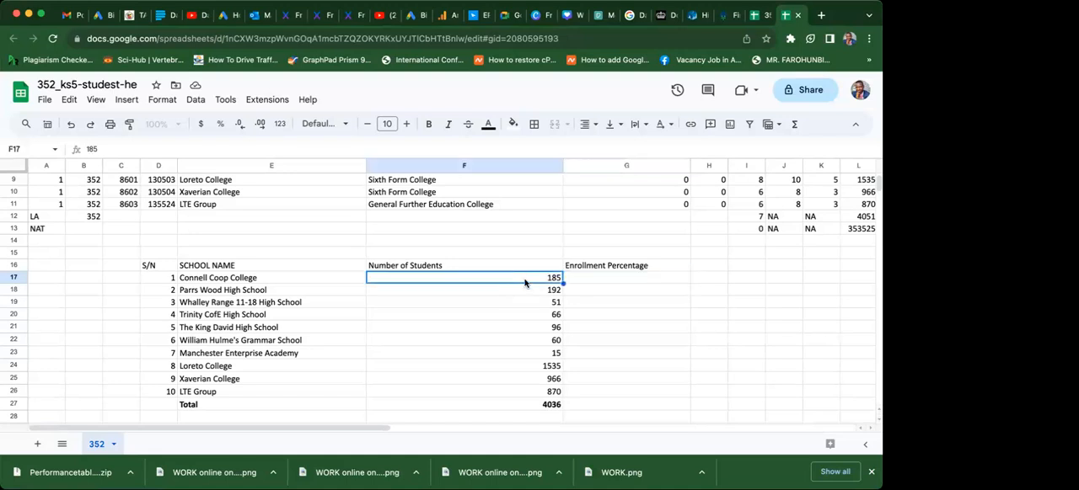
click(592, 279)
text(=)
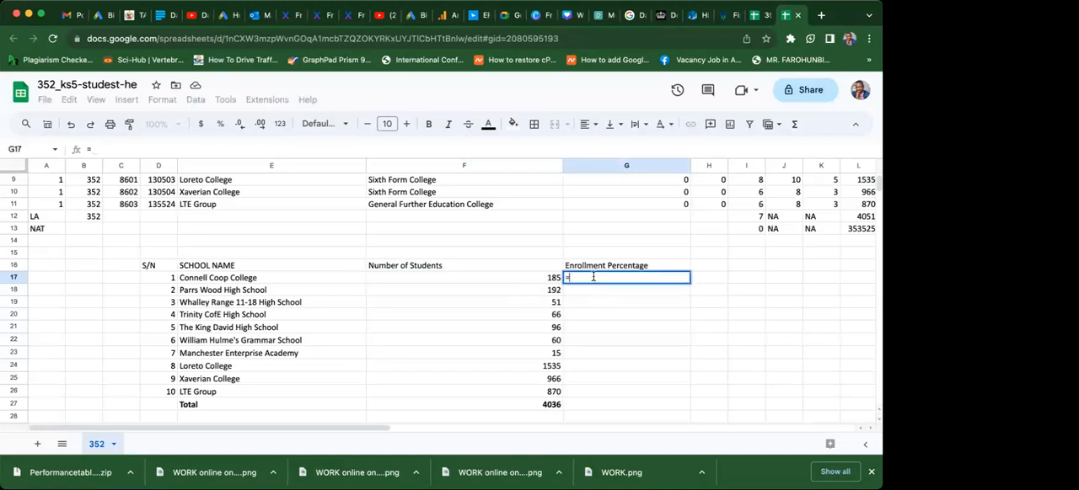
text(f)
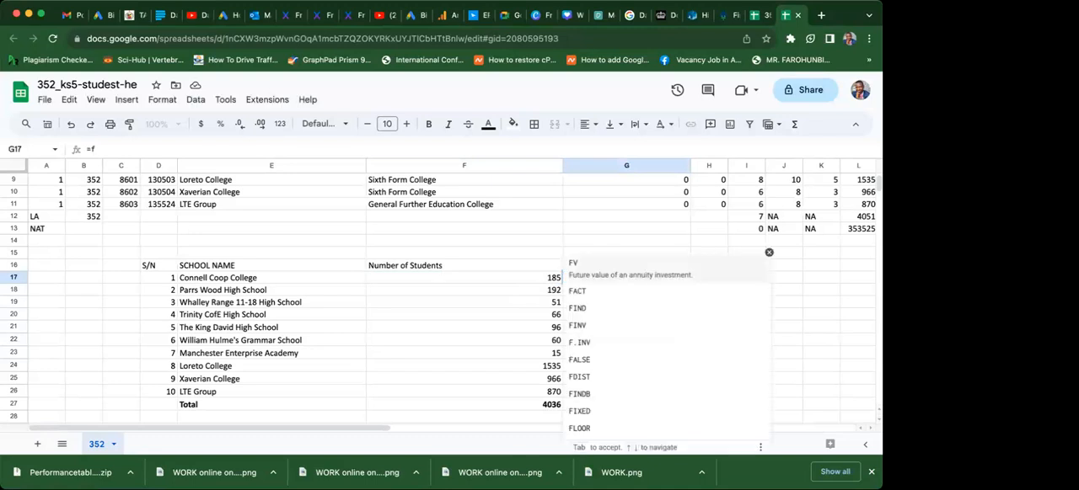
text(f)
key(BackSpace)
text(17/)
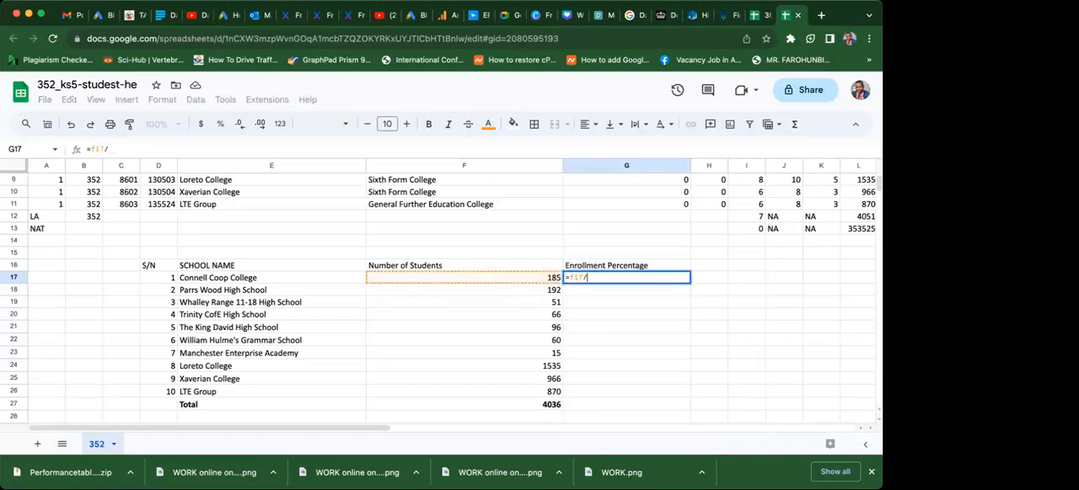
text(f)
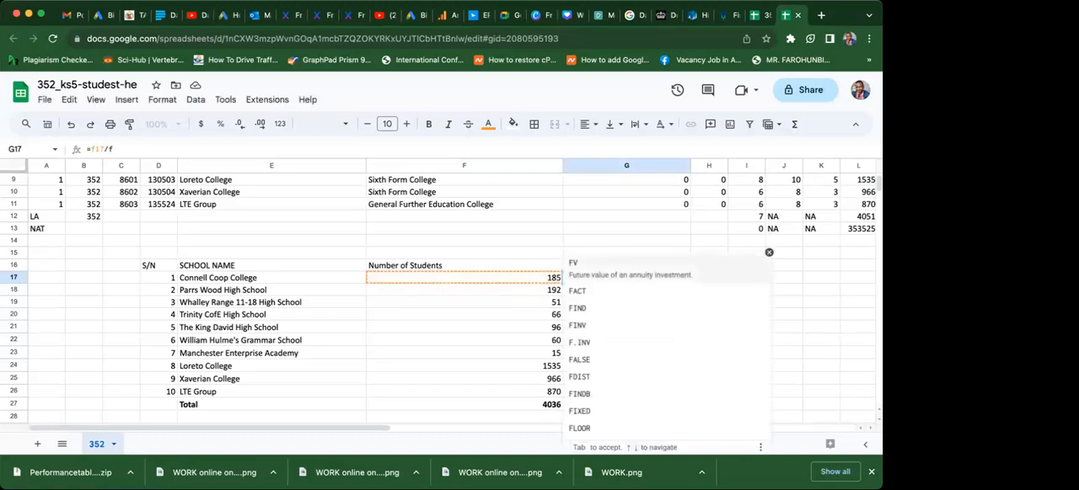
text(27)
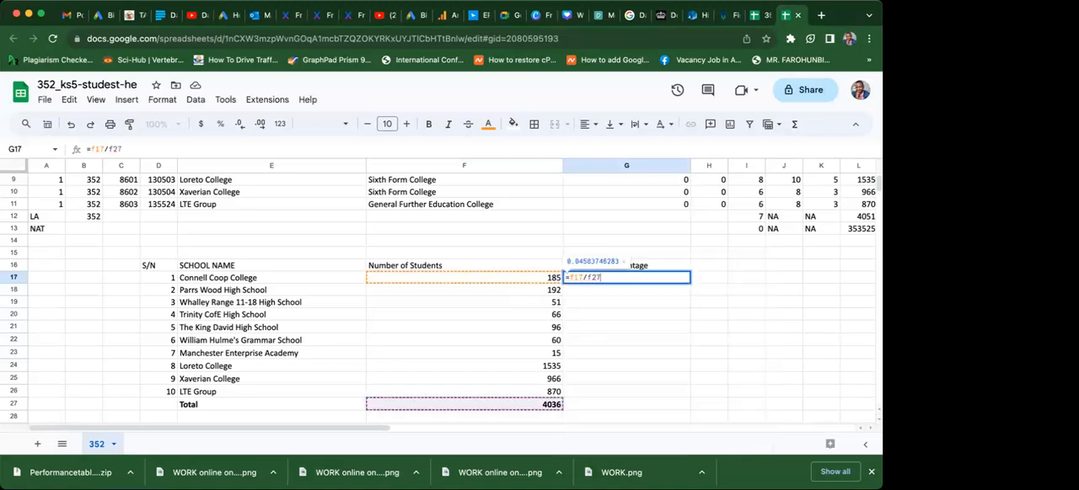
text(*)
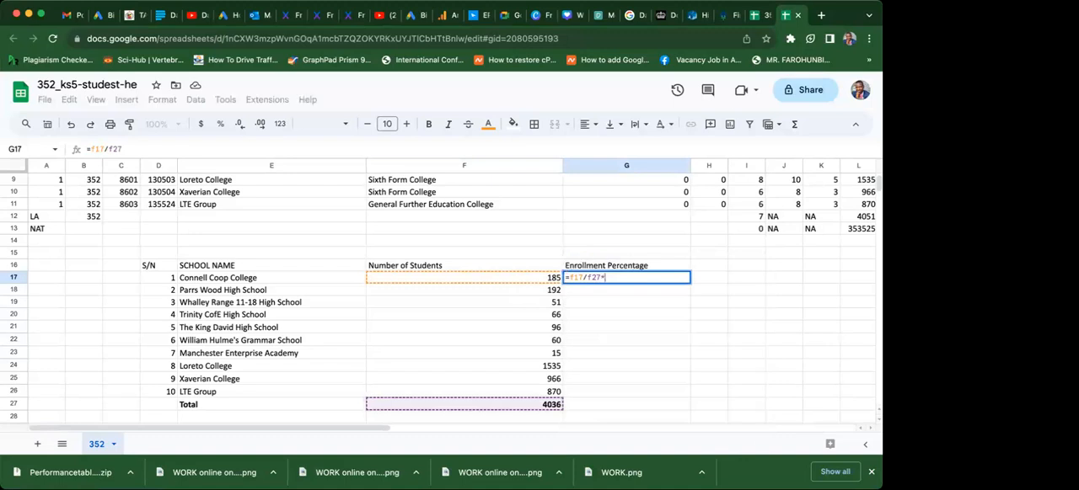
text(100)
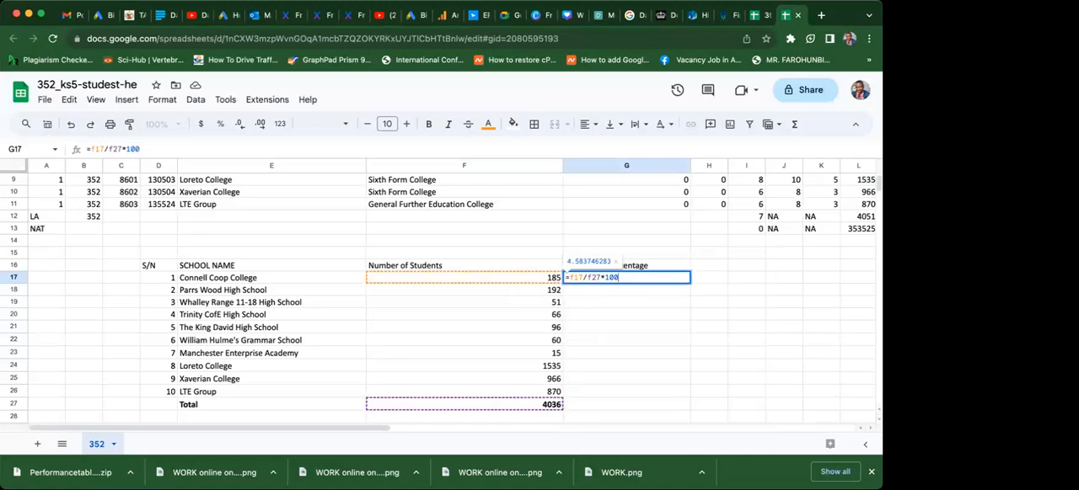
key(Return)
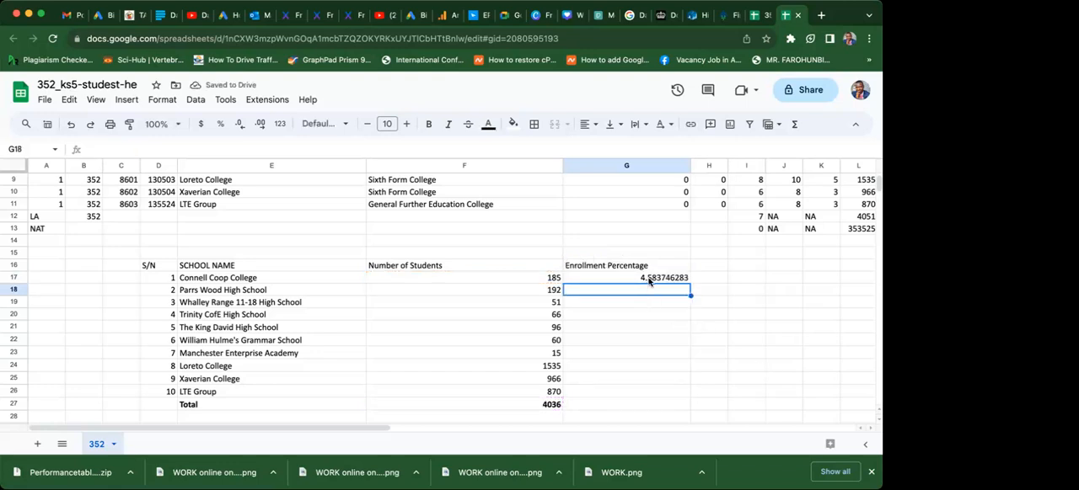
Fill the enrollment percentage formula from G17 down through G27.
click(649, 282)
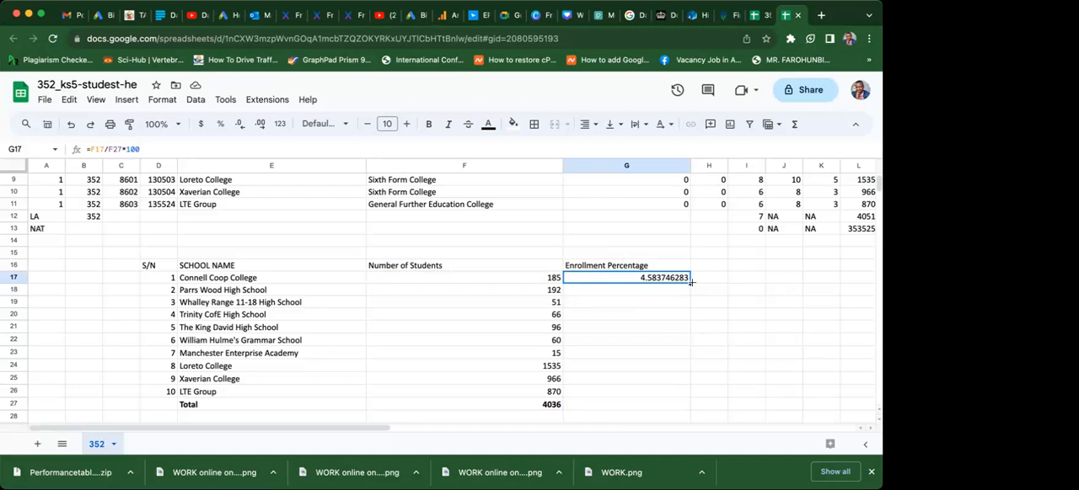
drag(690, 283, 701, 413)
click(664, 367)
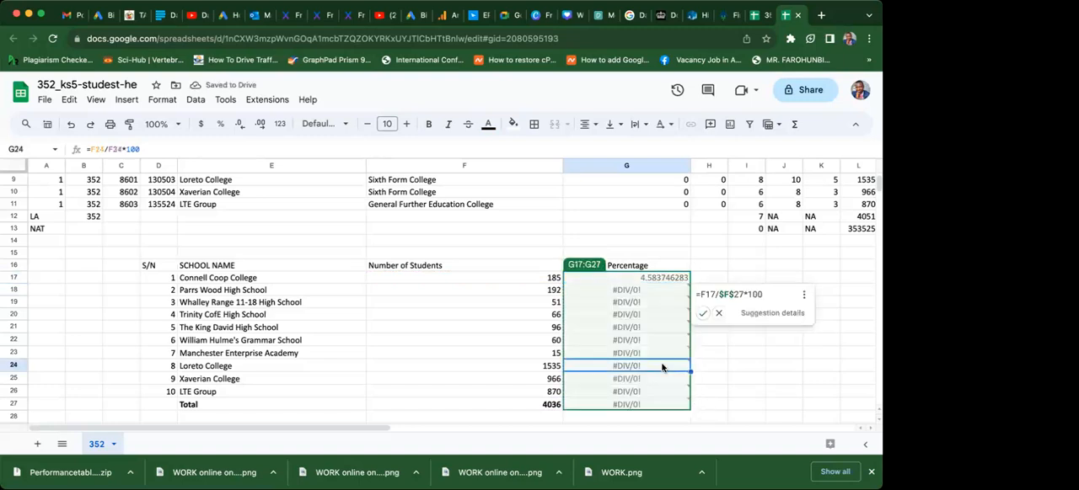
Correct the divisor in G18 so the Parrs Wood High School formula reads =F18/F27*100.
click(639, 292)
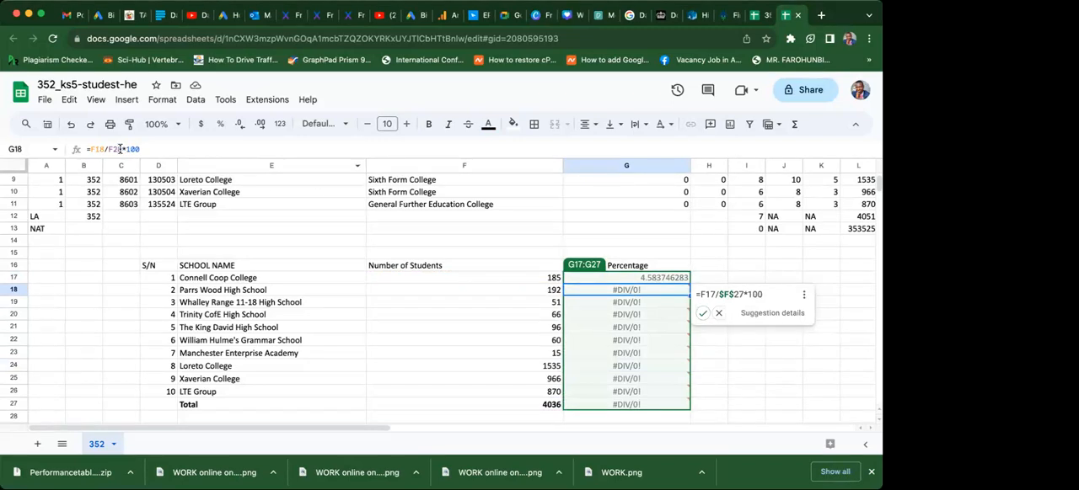
click(120, 149)
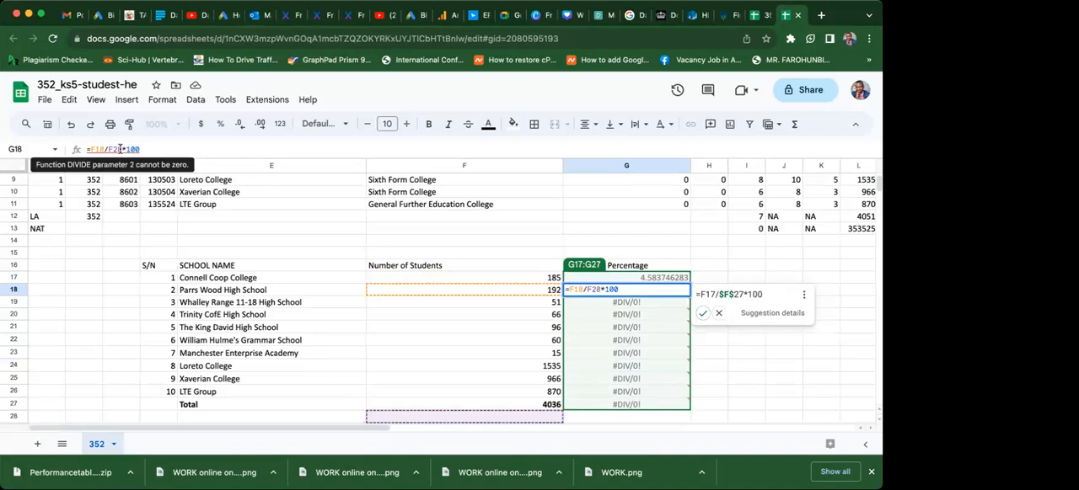
key(BackSpace)
text(27)
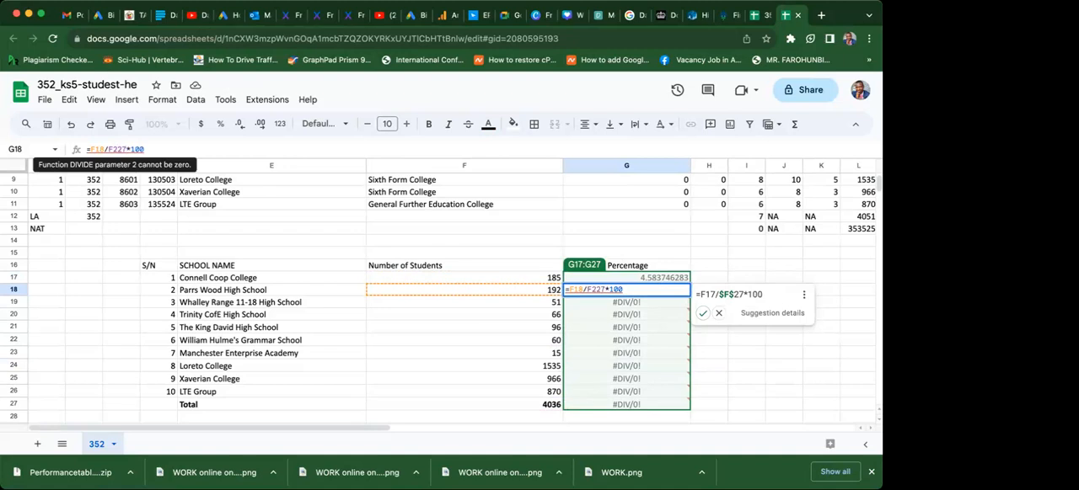
key(BackSpace)
key(BackSpace)
text(7)
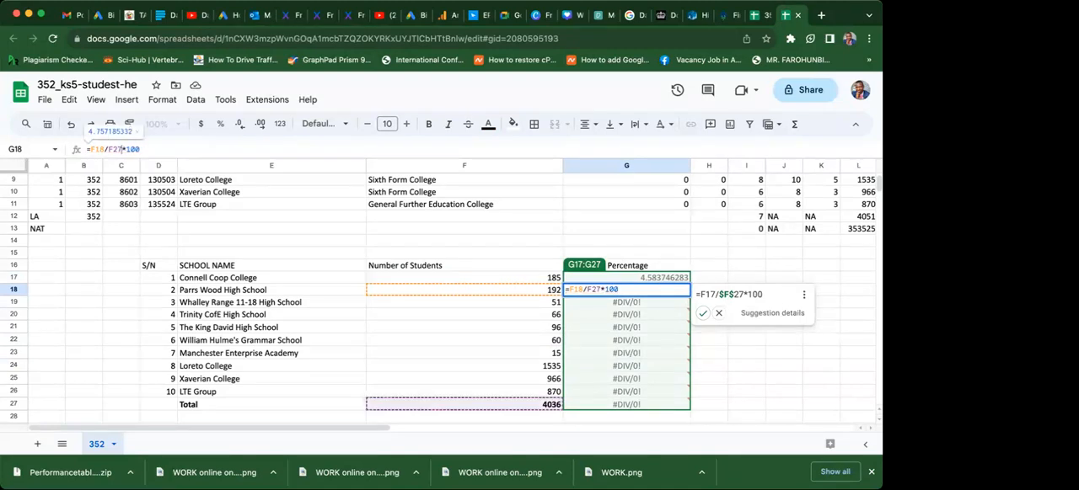
key(Return)
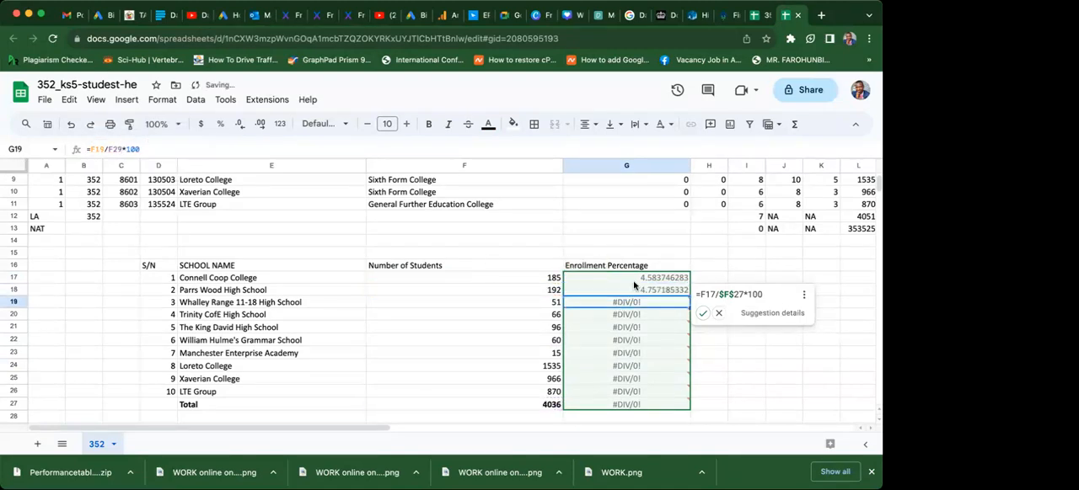
Try to extend the percentage formulas in G17:G18 down to G27.
click(629, 279)
drag(629, 279, 631, 292)
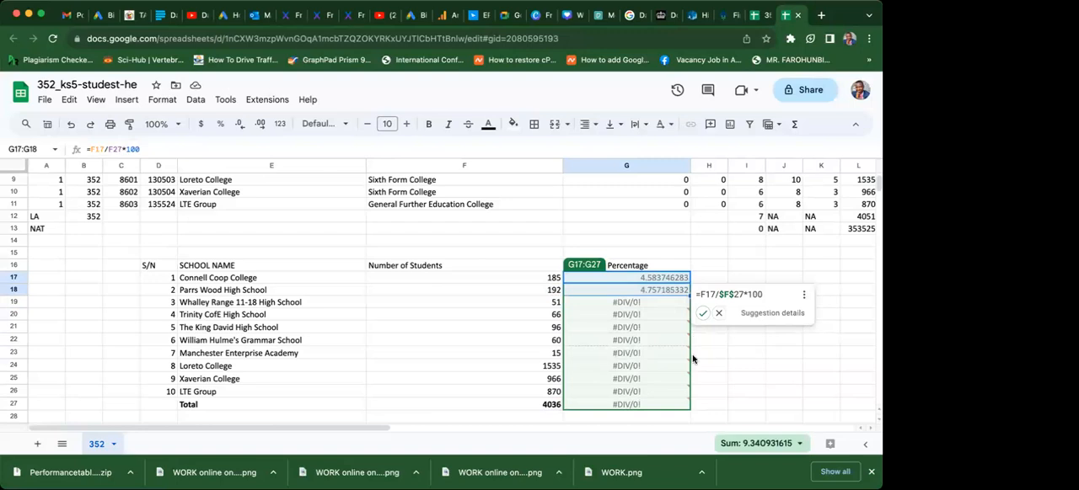
drag(691, 402, 691, 403)
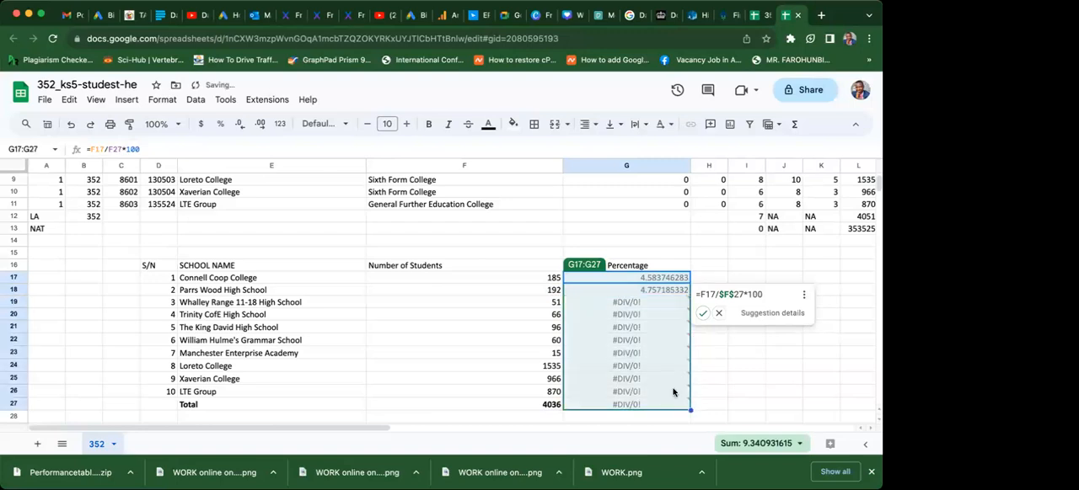
Correct the divisor in G19 so the Whalley Range 11-18 High School formula reads =F19/F27*100.
click(622, 305)
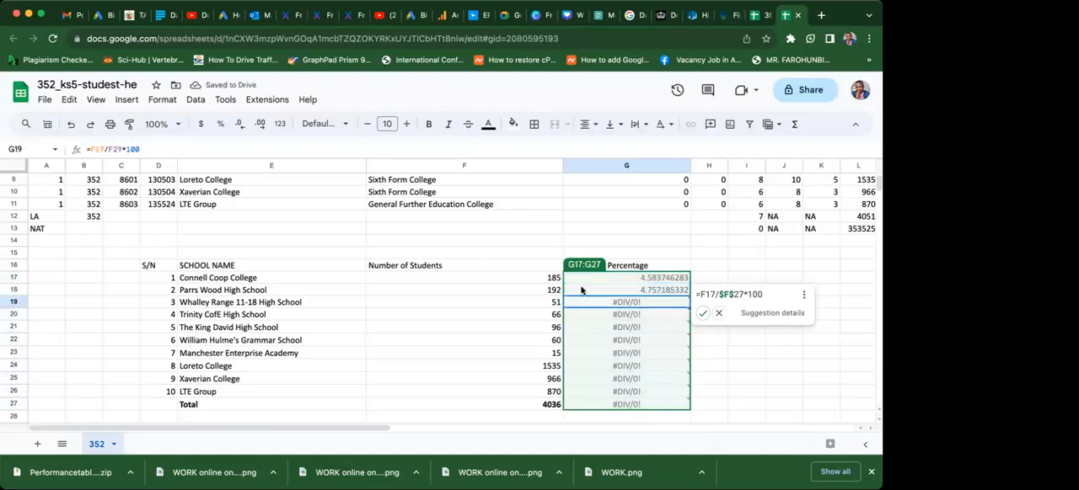
click(121, 150)
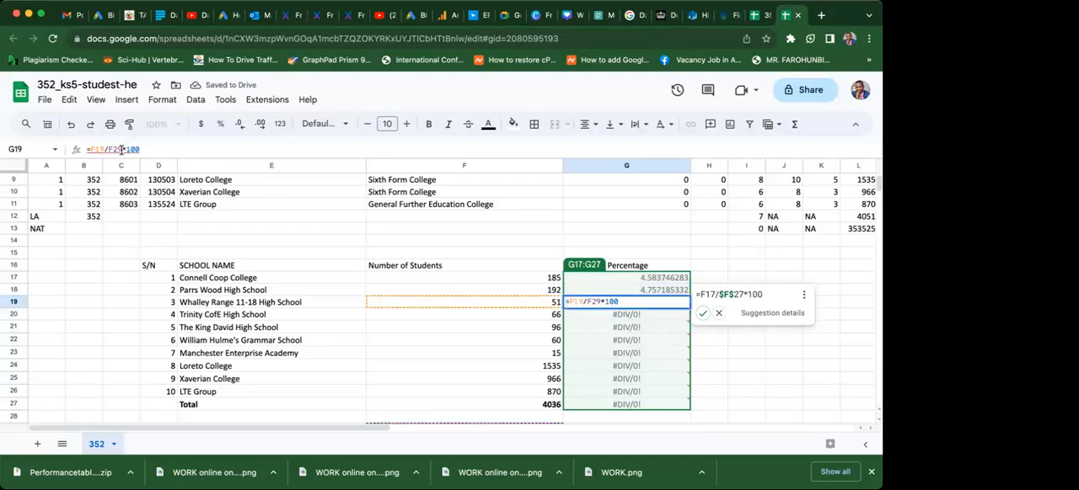
key(BackSpace)
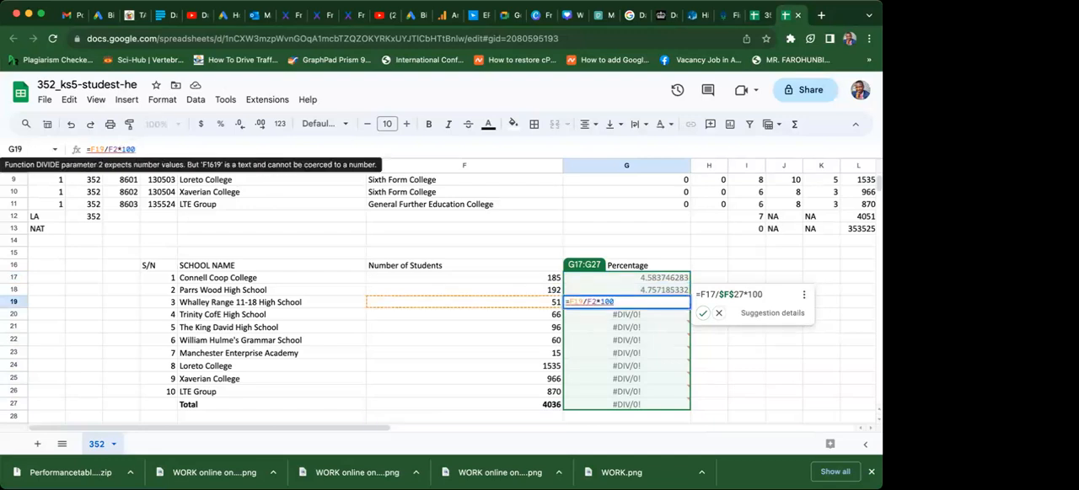
text(7)
key(Return)
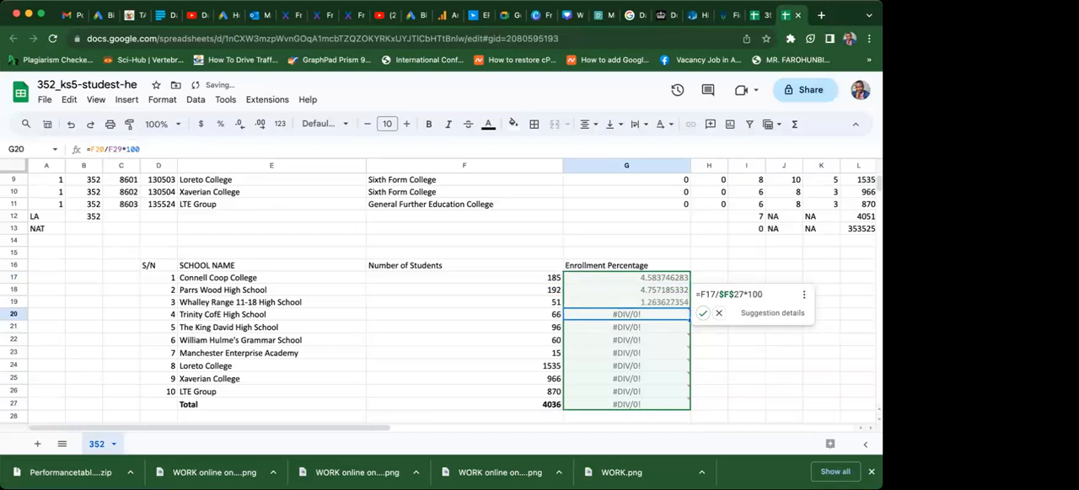
Try to extend the percentage formulas in G17:G19 down to G26.
click(598, 280)
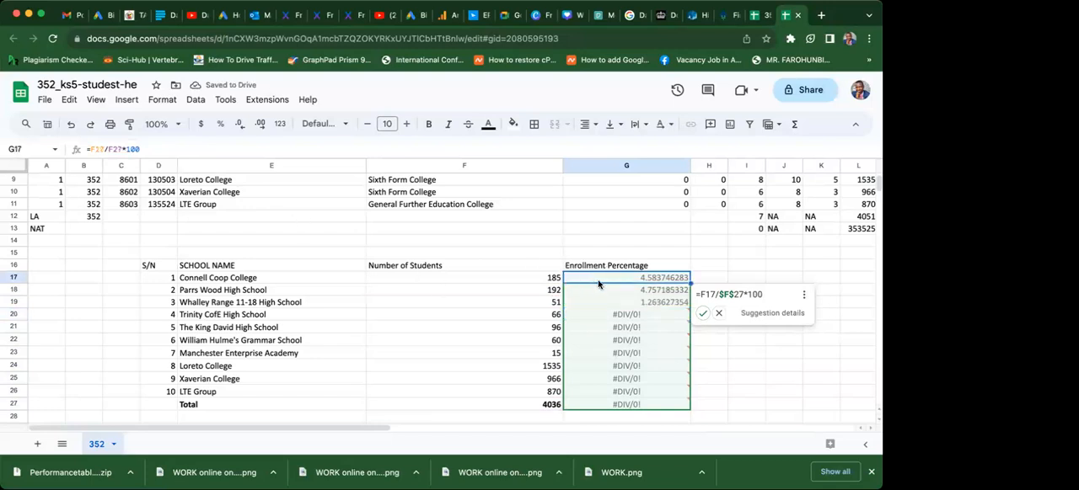
drag(598, 284, 665, 311)
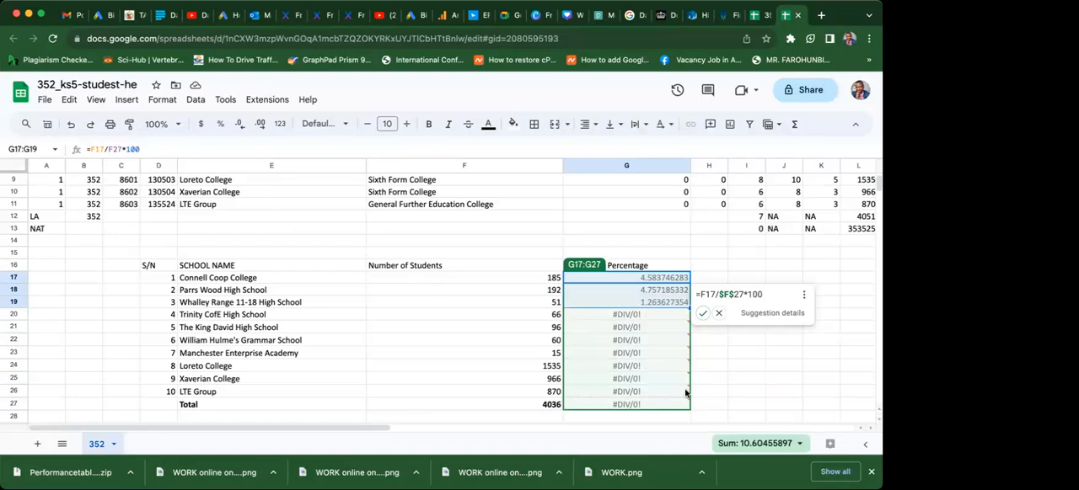
drag(685, 394, 686, 394)
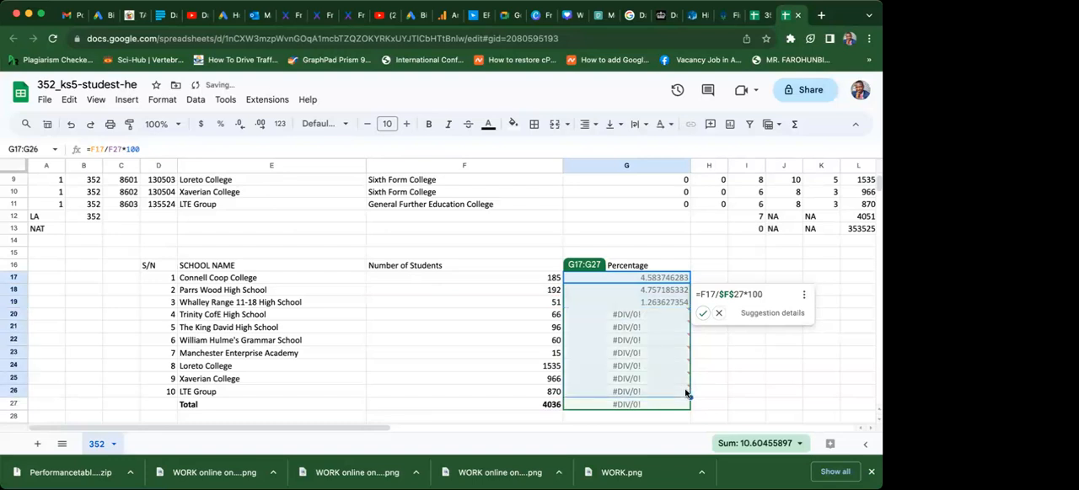
Accept the suggested absolute-reference formula =F17/$F$27*100 for the range G17:G27.
click(631, 320)
click(702, 315)
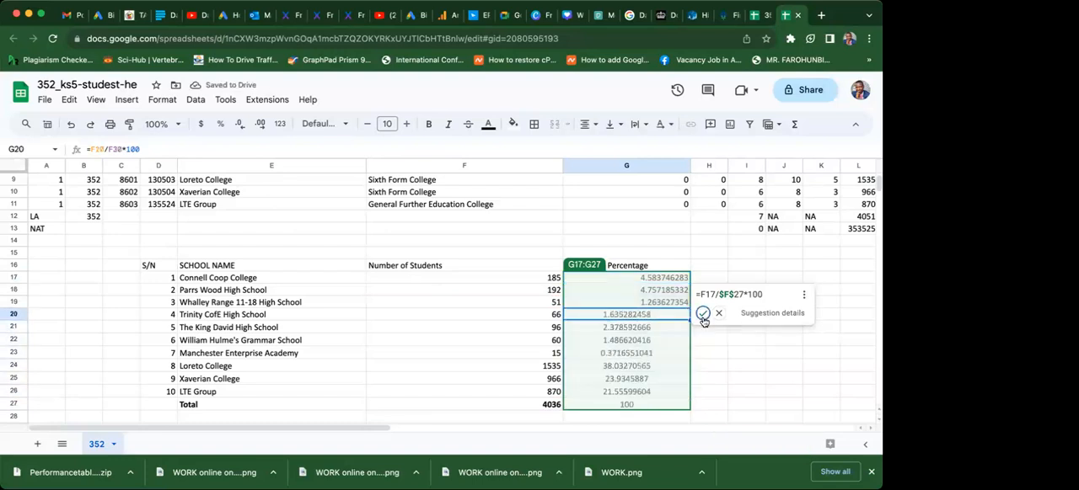
click(720, 394)
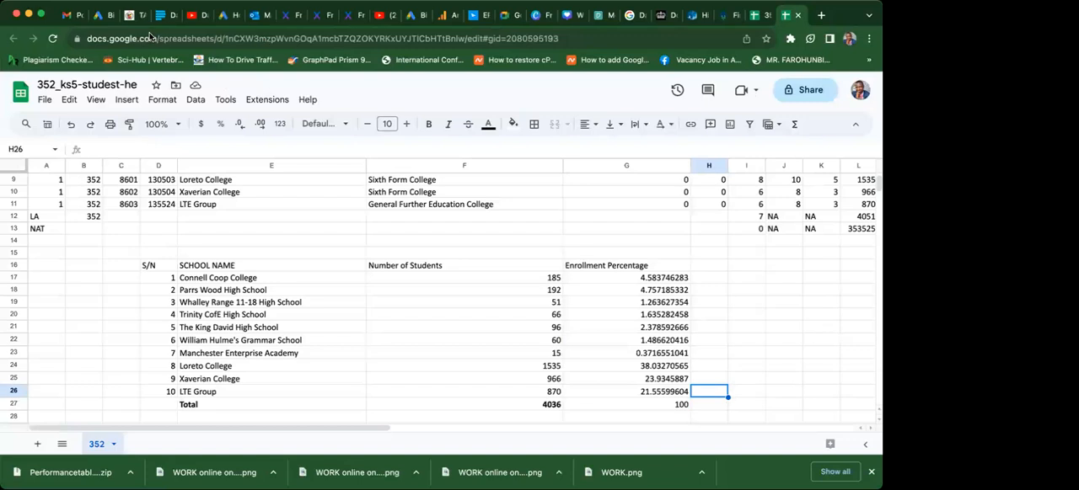
click(624, 278)
drag(623, 279, 638, 392)
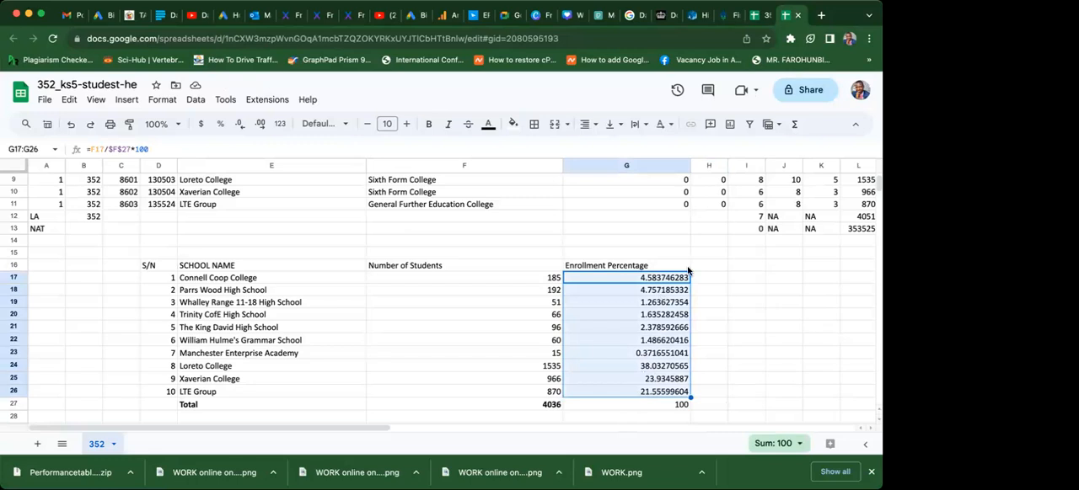
click(773, 125)
click(773, 124)
Add the unit (%) to the header in G16 so it reads Enrollment Percentage (%).
click(602, 265)
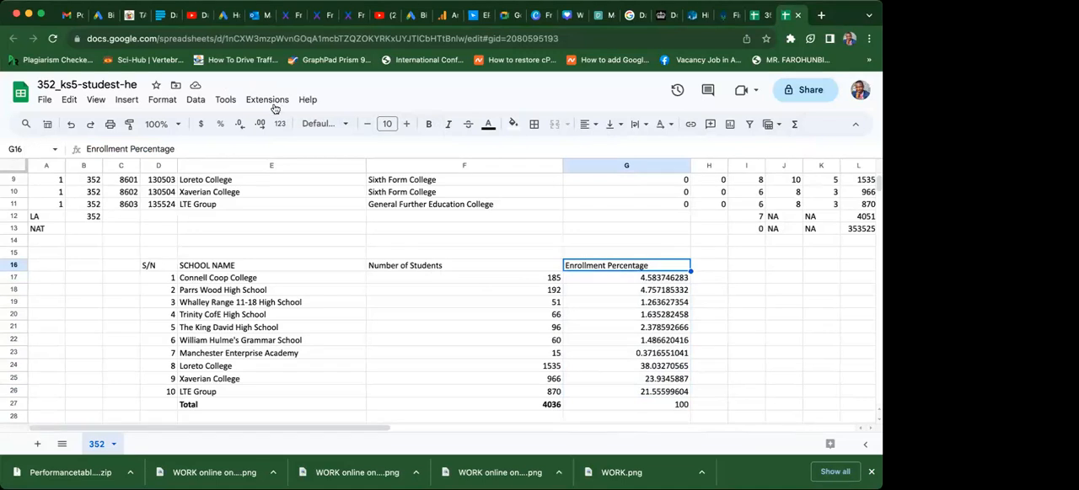
click(182, 153)
text(()
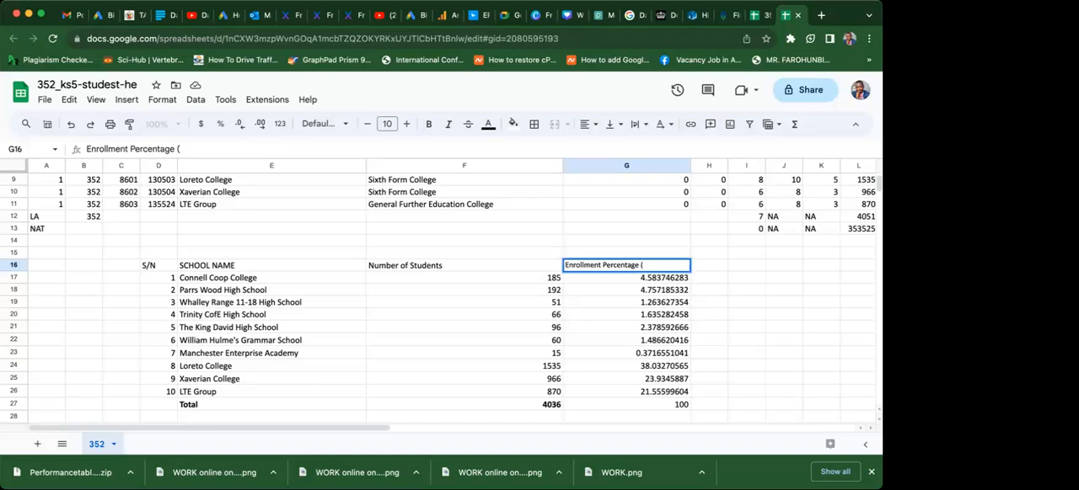
text(%))
key(Return)
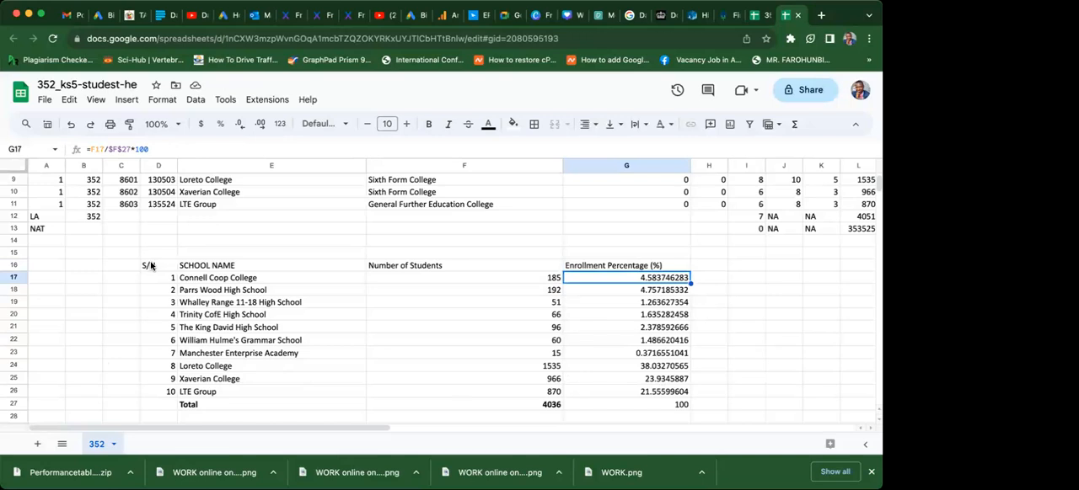
Apply borders to all cells of the school table in D16:G27.
drag(150, 267, 634, 407)
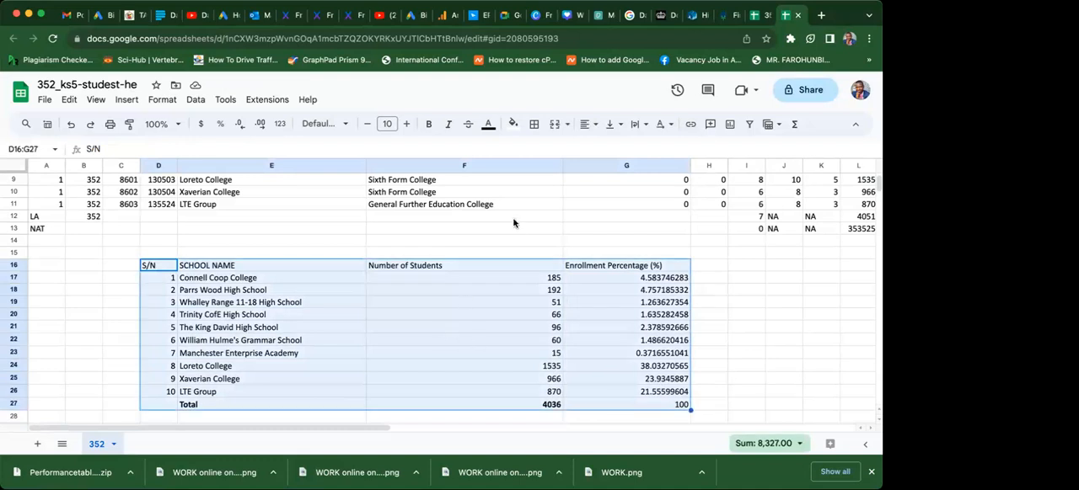
click(388, 331)
drag(150, 267, 646, 410)
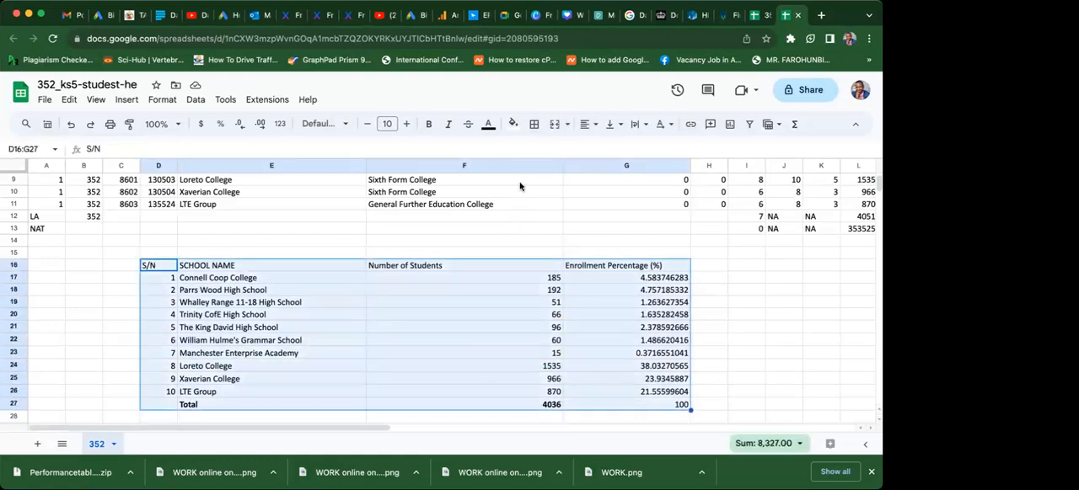
click(536, 125)
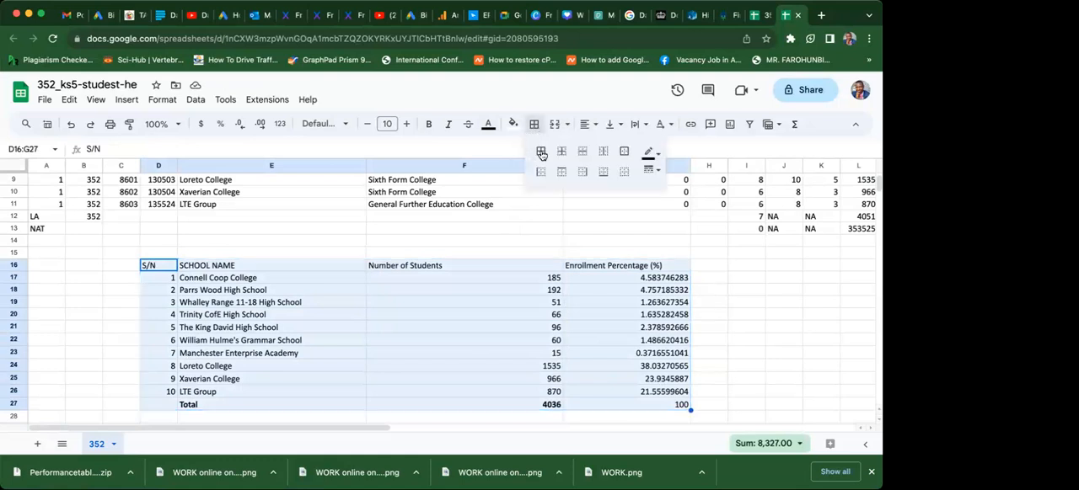
click(541, 151)
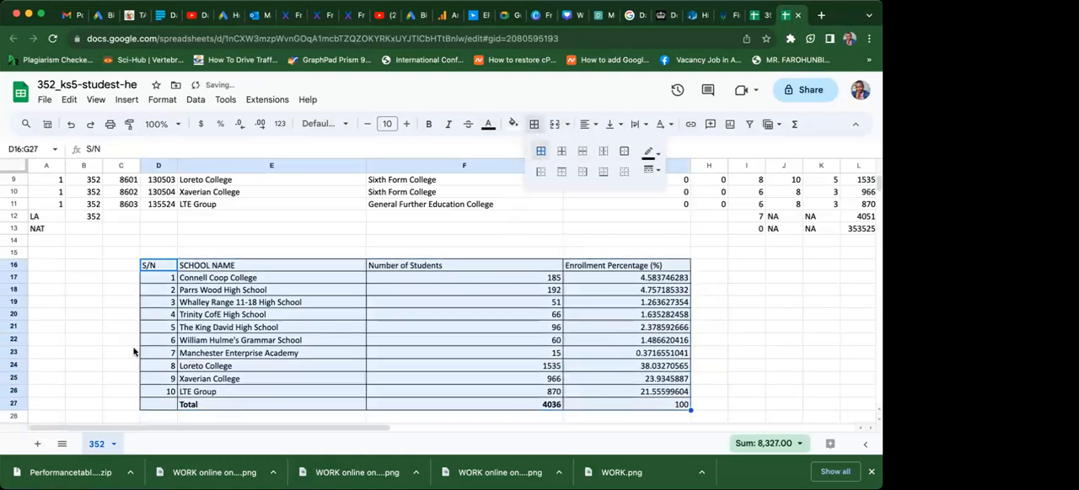
Make the table's header row D16:G16 bold and colour its text blue.
click(94, 352)
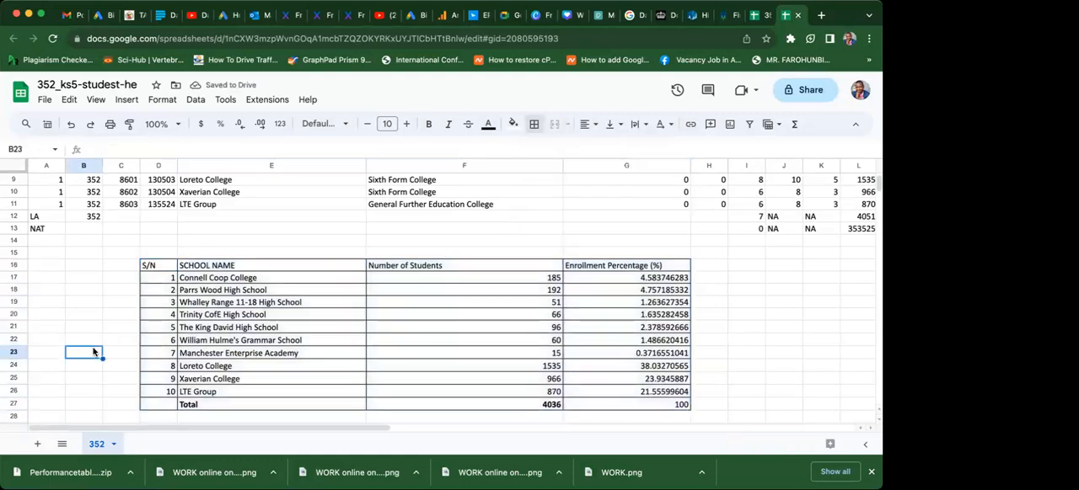
click(149, 266)
drag(148, 266, 640, 269)
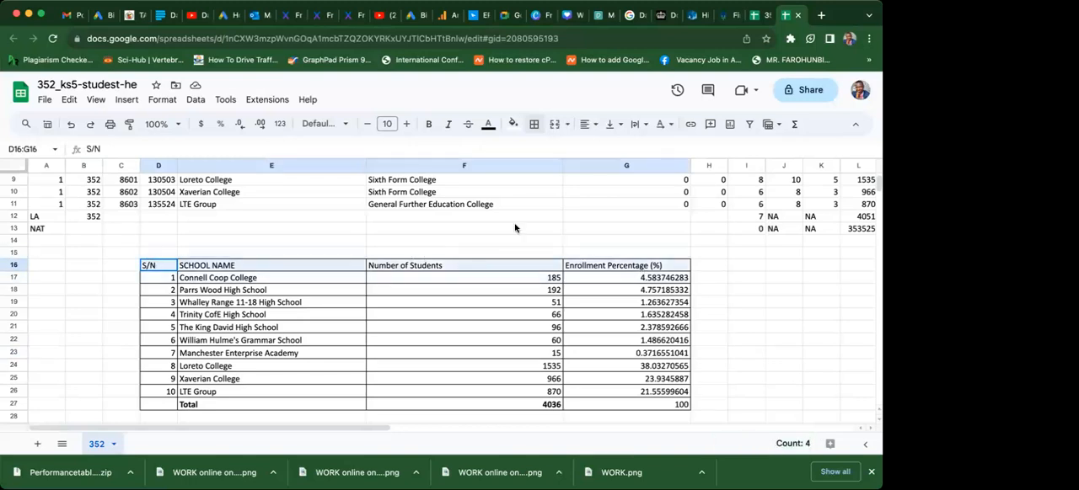
click(428, 126)
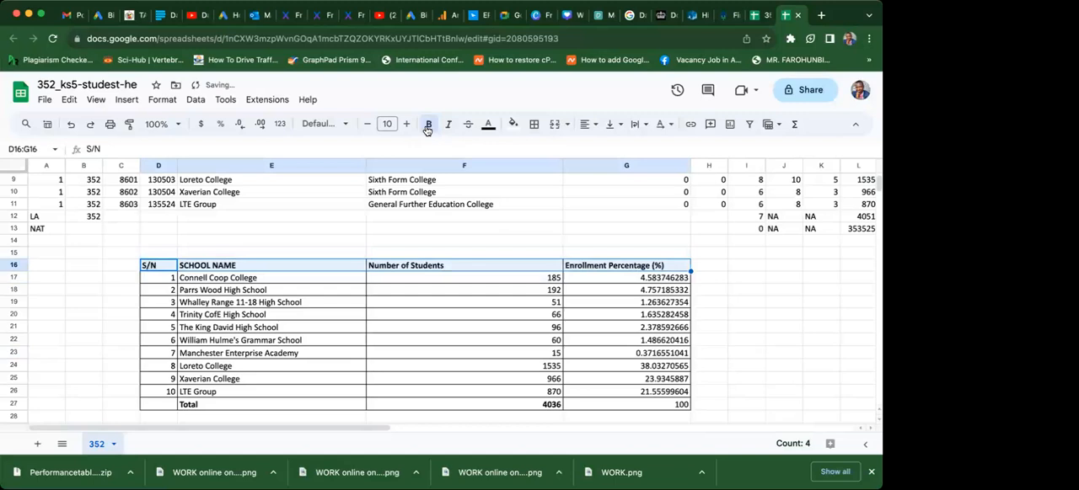
click(489, 127)
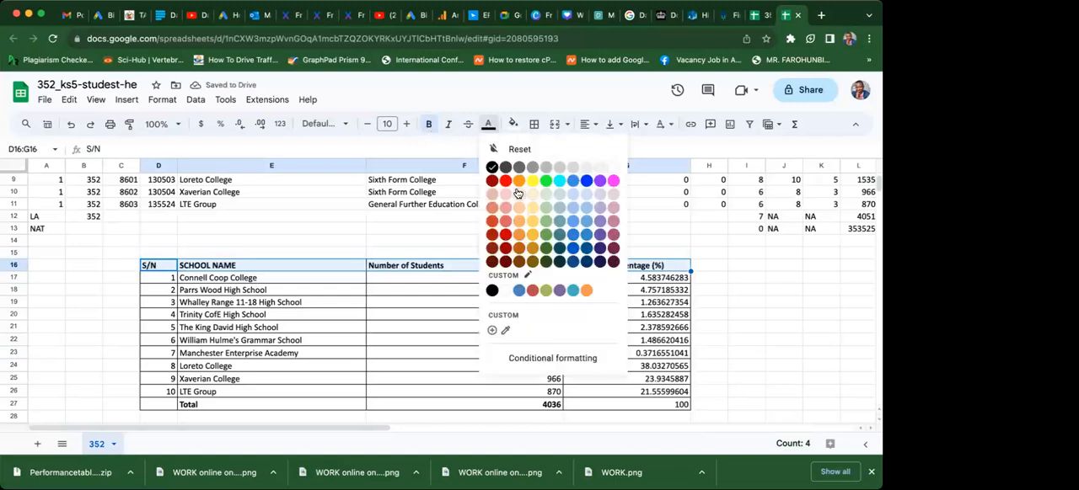
click(587, 182)
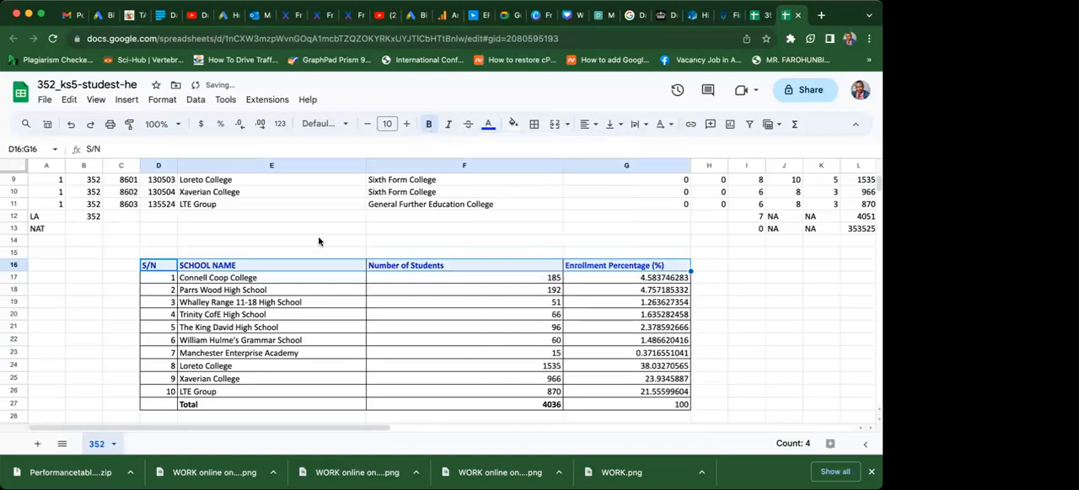
click(301, 243)
click(85, 327)
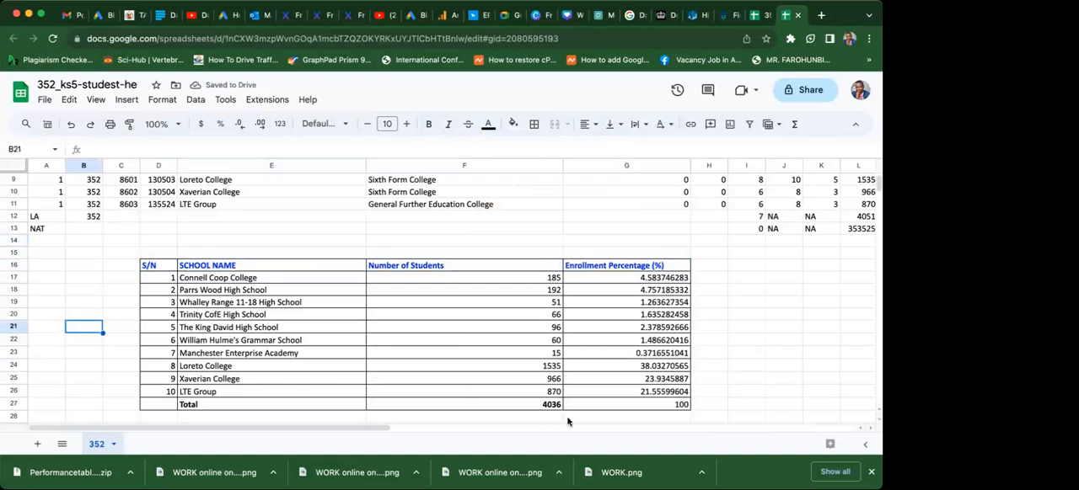
Reduce the enrollment percentages in G17:G26 to one decimal place.
click(630, 281)
drag(630, 281, 634, 374)
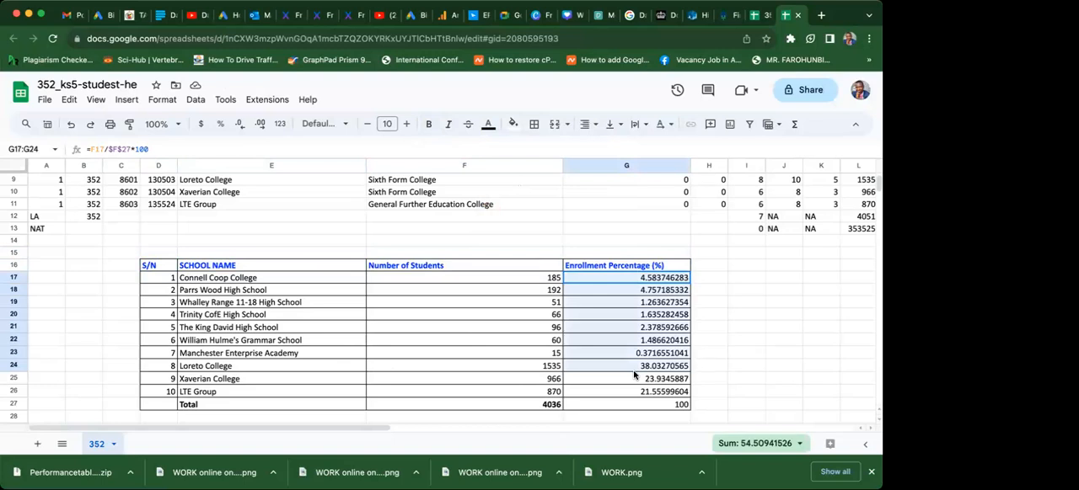
drag(634, 374, 634, 395)
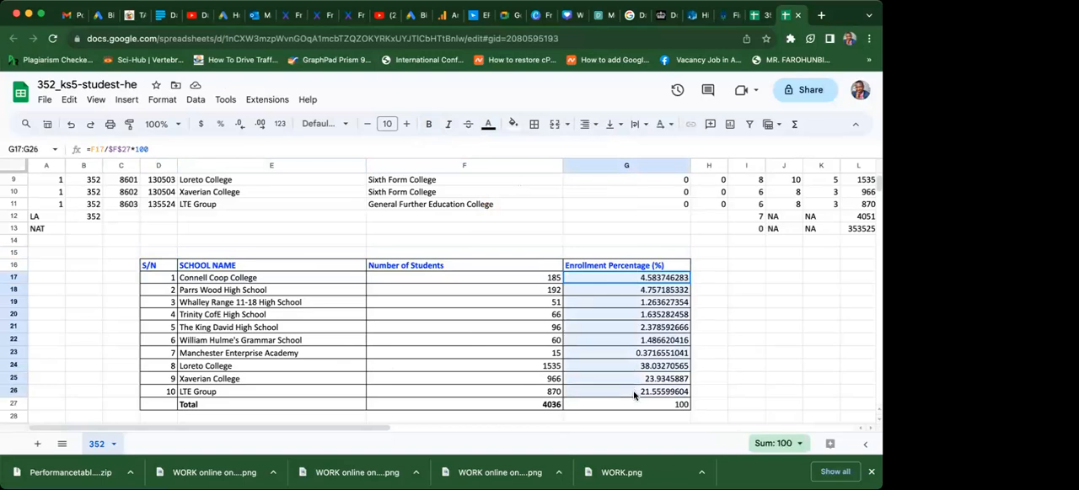
click(240, 128)
click(240, 128)
click(240, 128)
click(240, 128)
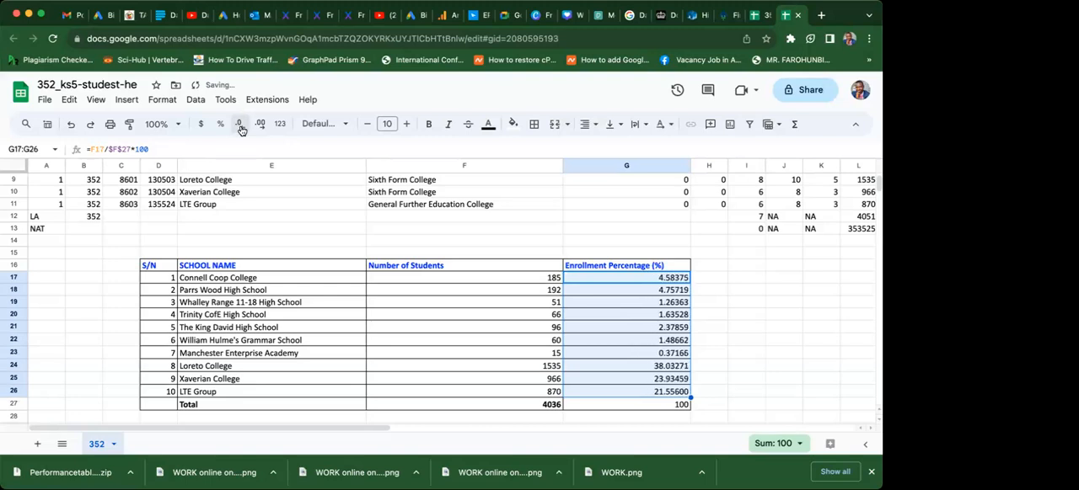
click(241, 128)
click(240, 128)
click(240, 128)
click(240, 128)
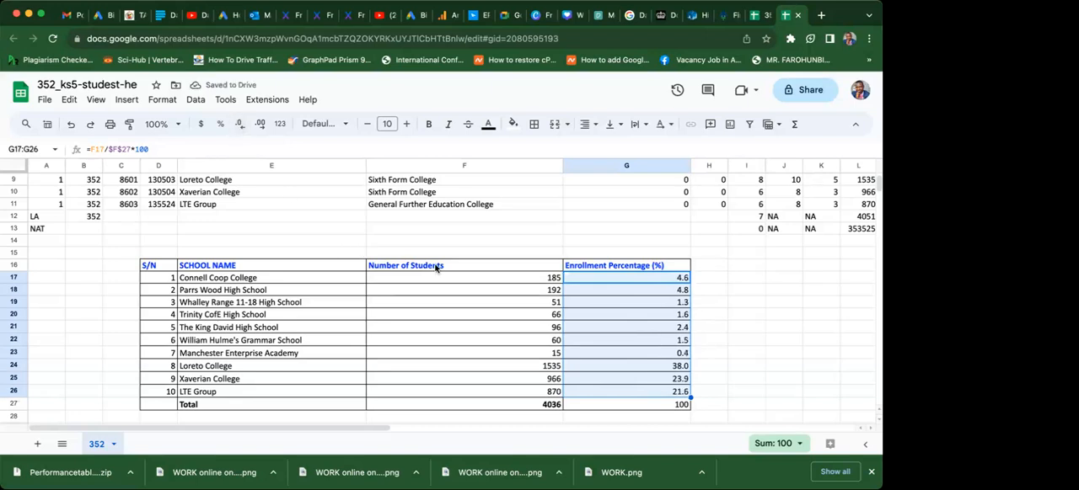
click(428, 237)
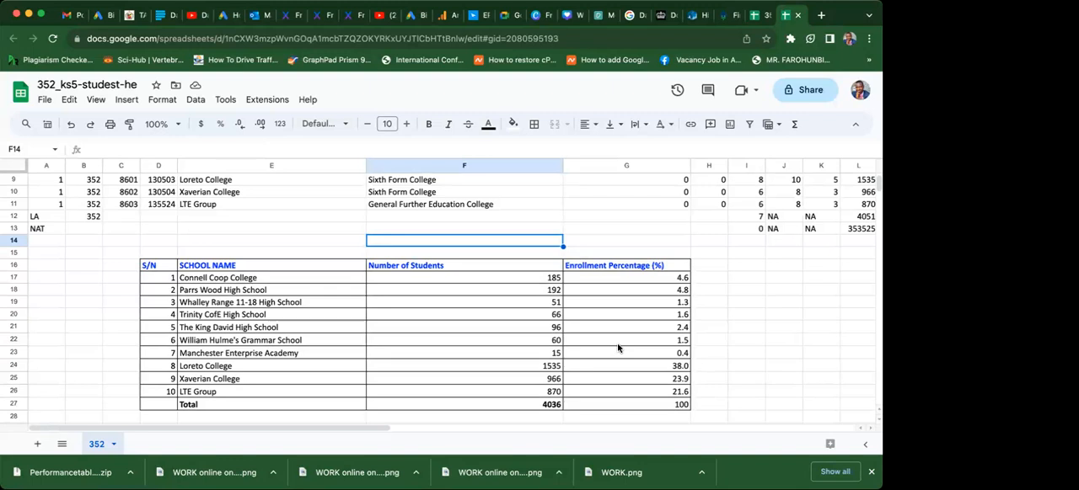
Examine the Manchester Enterprise Academy row, the source data columns up to ALL_HE, and the finished school table.
click(438, 355)
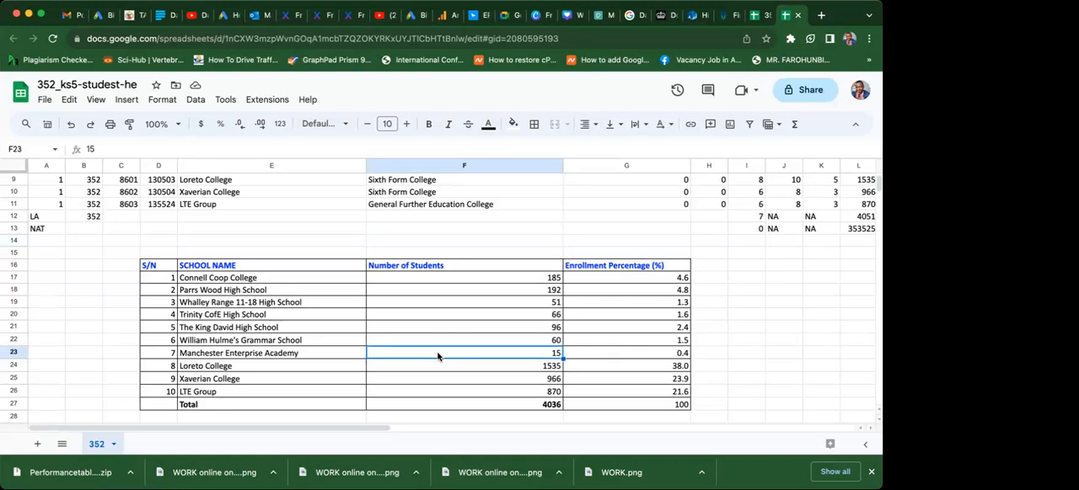
key(Left)
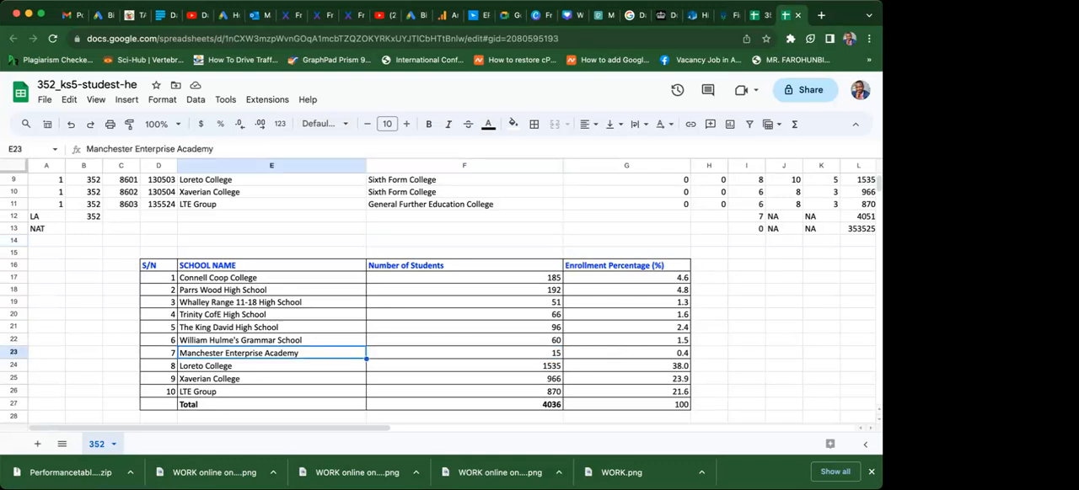
key(Right)
key(Right)
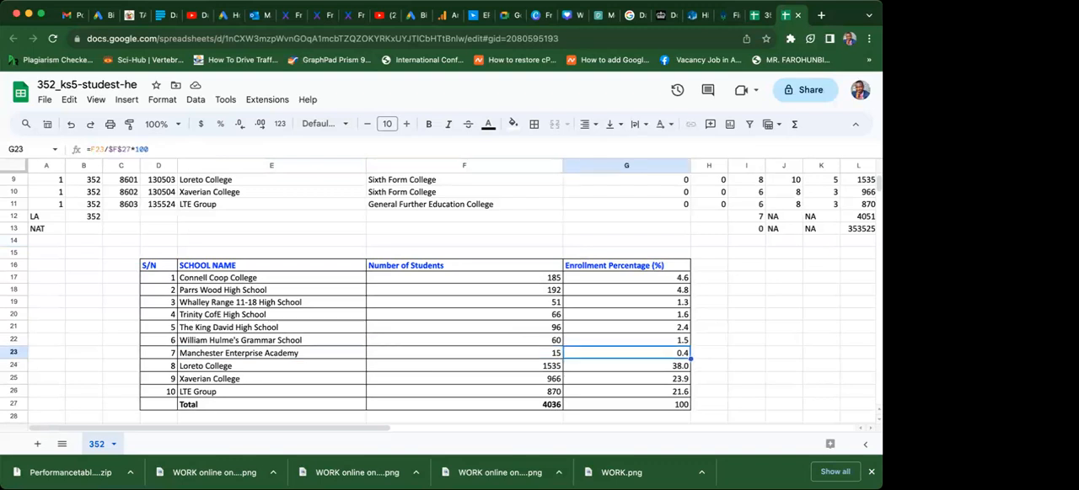
key(Left)
key(Left)
key(Left)
key(Up)
key(Up)
key(Up)
key(Up)
key(Up)
key(Up)
key(Up)
key(Up)
key(Up)
key(Up)
key(Up)
key(Up)
key(Up)
key(Up)
key(Up)
key(Up)
key(Up)
key(Up)
key(Up)
key(Up)
key(Up)
key(Up)
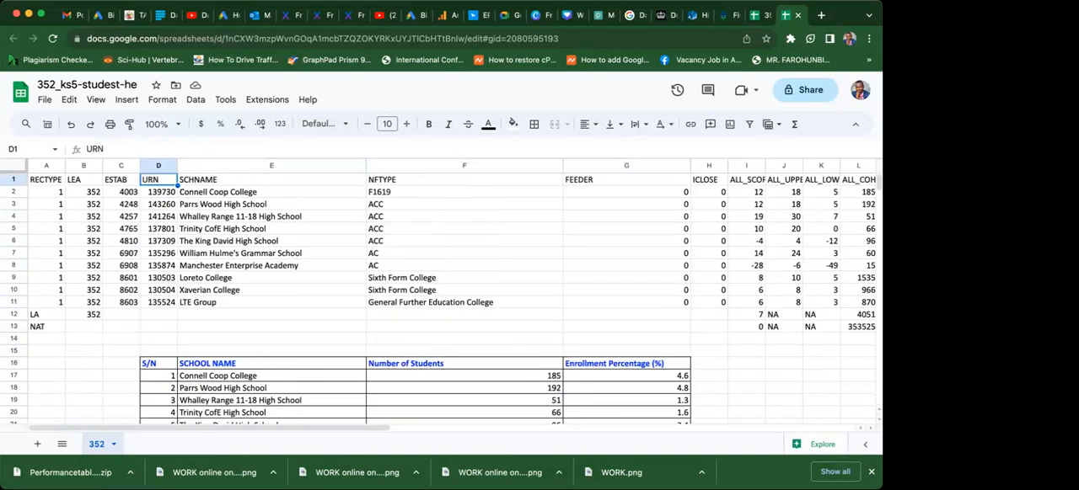
key(Right)
key(Right)
key(Right)
key(Right)
key(Right)
key(Right)
key(Right)
key(Right)
key(Right)
key(Right)
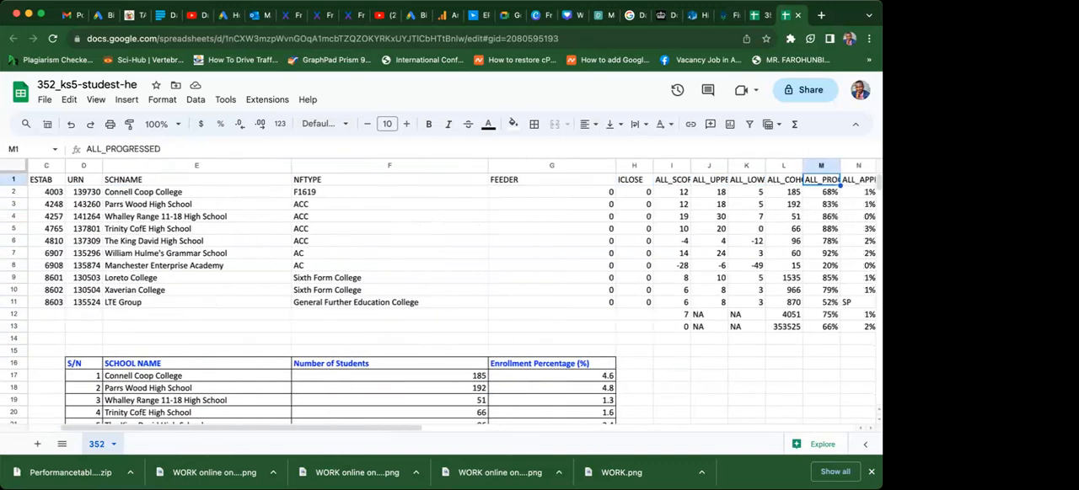
key(Right)
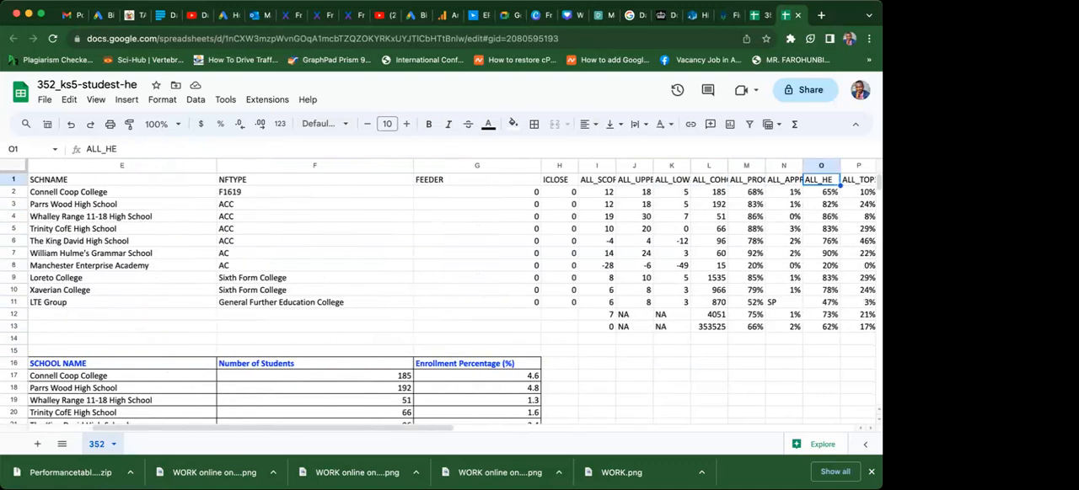
key(Left)
key(Left)
key(Left)
key(Left)
key(Left)
key(Left)
key(Left)
key(Left)
key(Left)
key(Left)
key(Left)
key(Left)
key(Left)
key(Left)
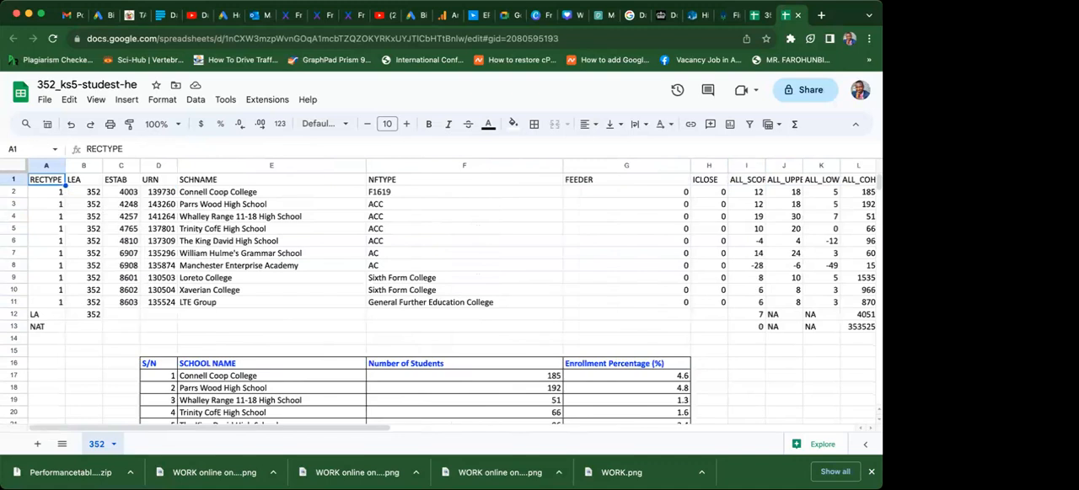
key(Down)
key(Down)
key(Down)
key(Down)
key(Down)
key(Down)
key(Down)
key(Down)
key(Down)
key(Down)
key(Down)
key(Down)
key(Down)
key(Down)
key(Down)
key(Down)
key(Down)
key(Down)
key(Down)
key(Down)
key(Down)
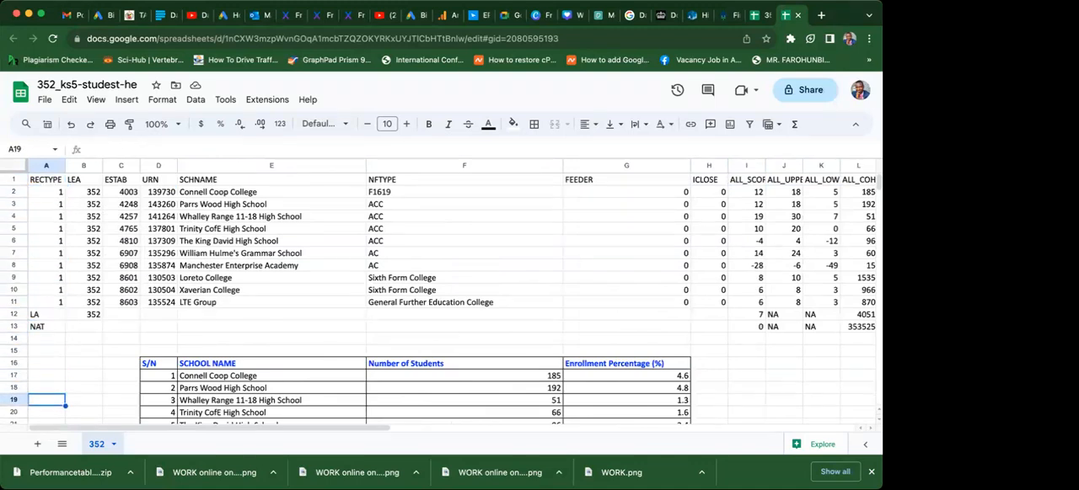
key(Down)
key(Down)
key(Down)
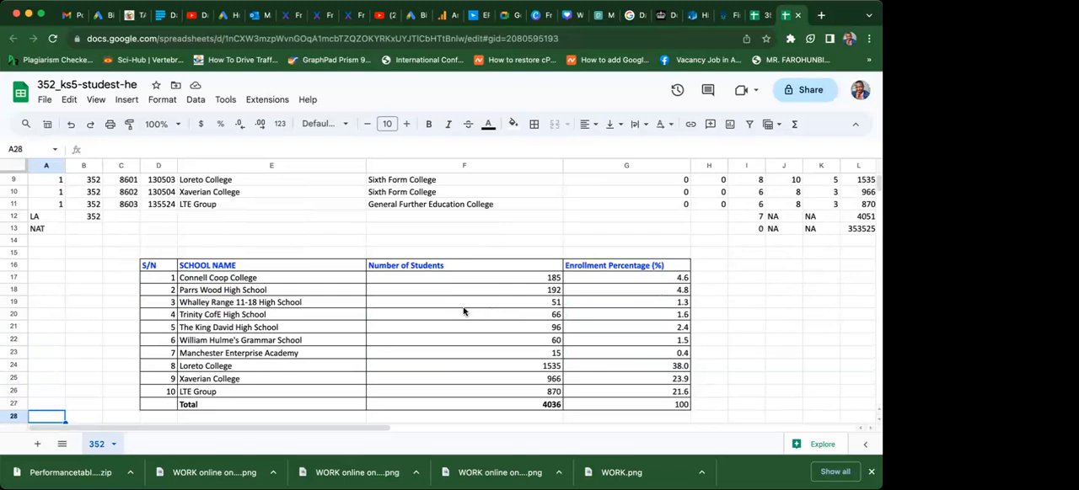
key(Down)
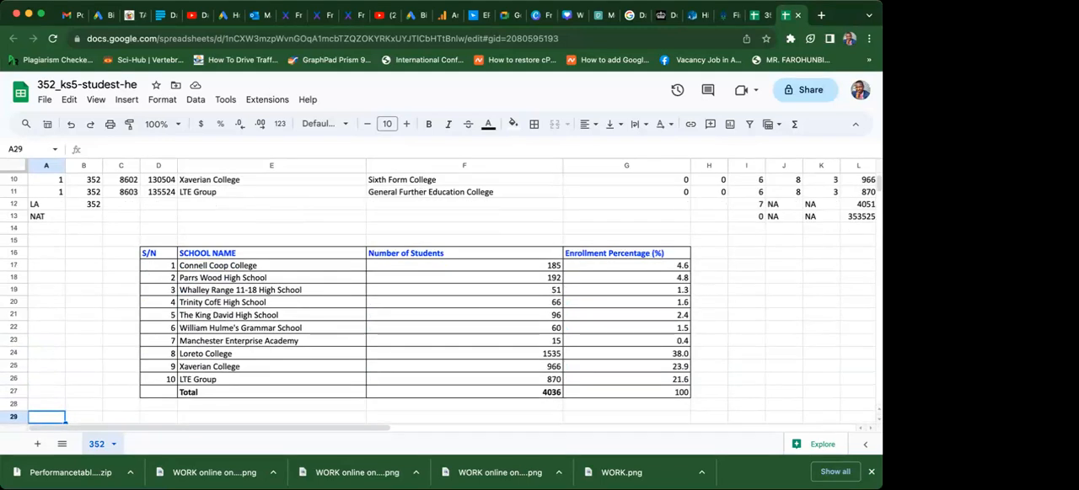
key(Down)
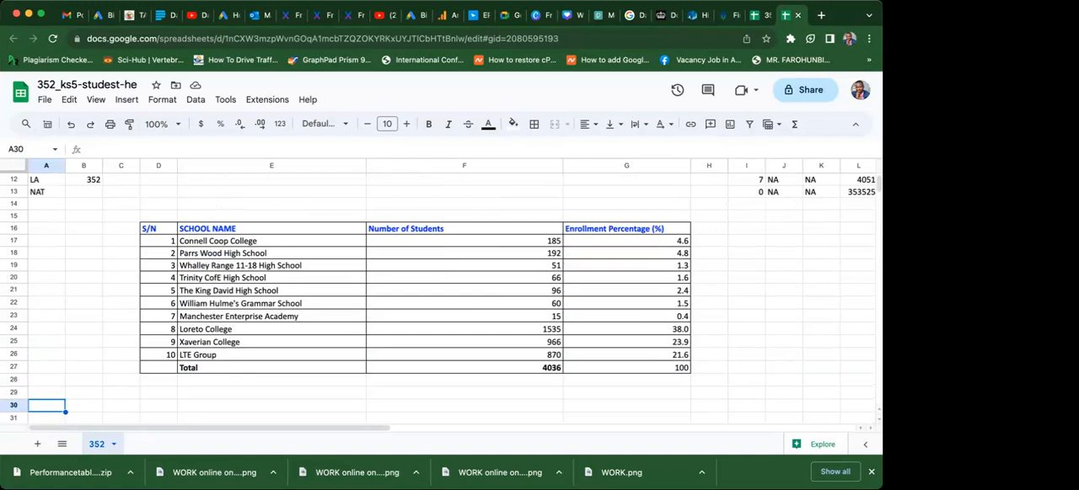
Enter the table title School Enrollment in UK in 1991 in cell E14.
click(332, 209)
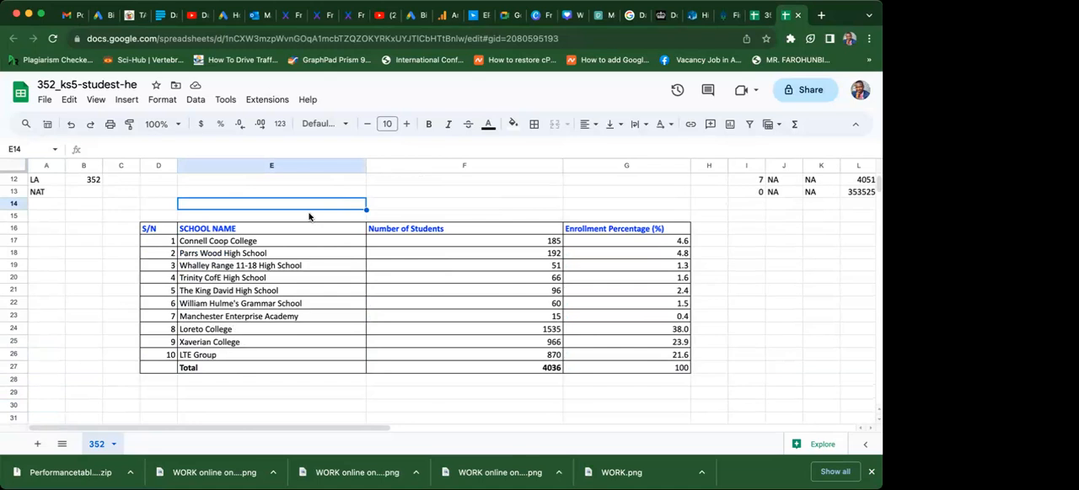
text(Sch)
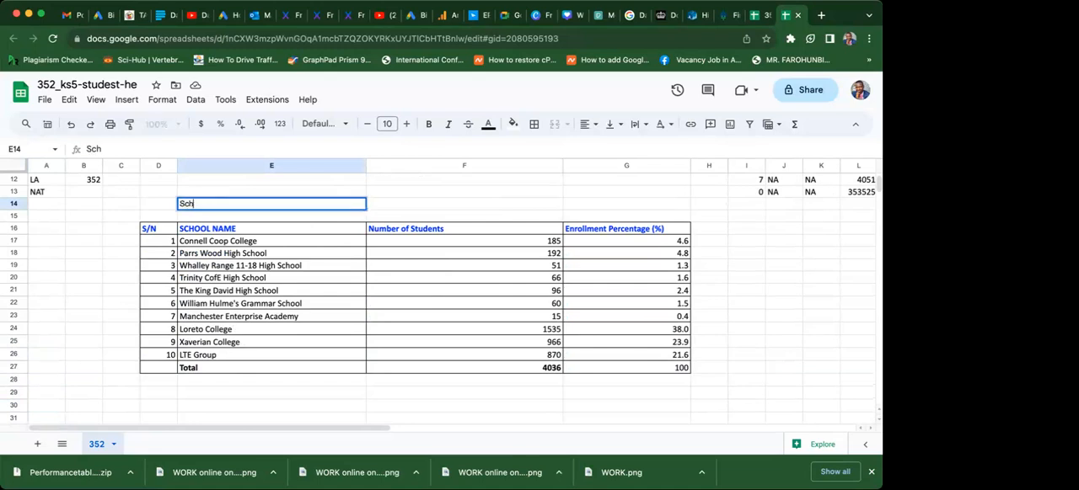
text(ool Enrollo)
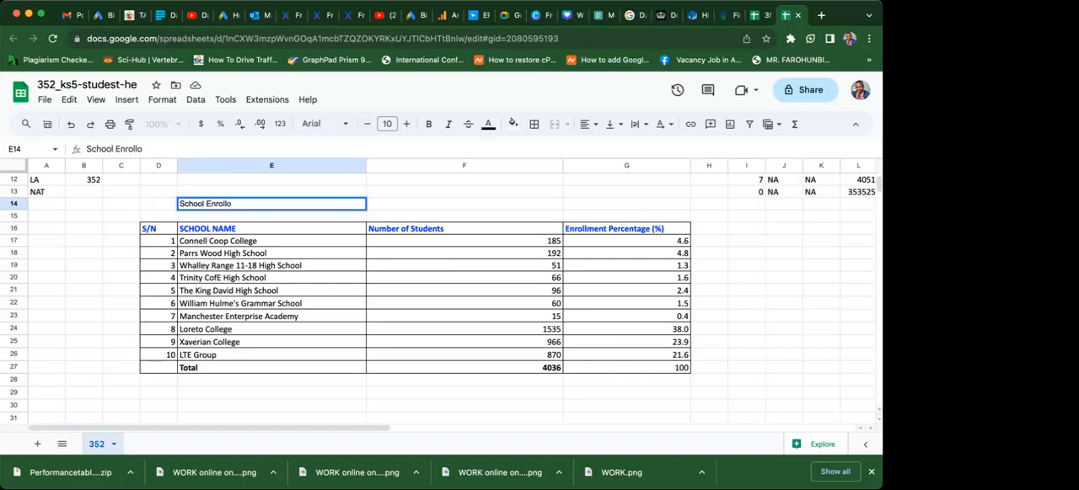
text(ment in UK in 199)
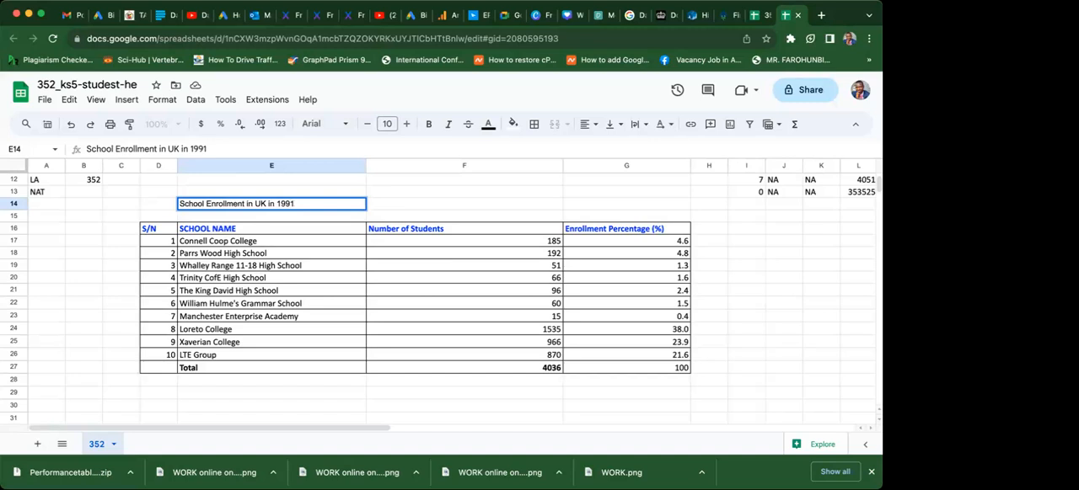
text(1)
key(Return)
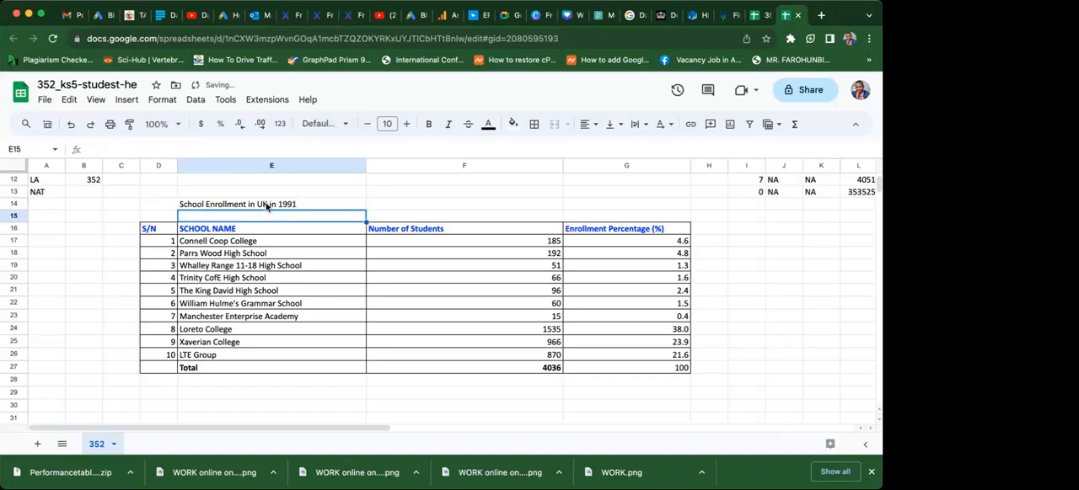
Merge the title cells E14:G14 into one and centre the title horizontally.
click(267, 205)
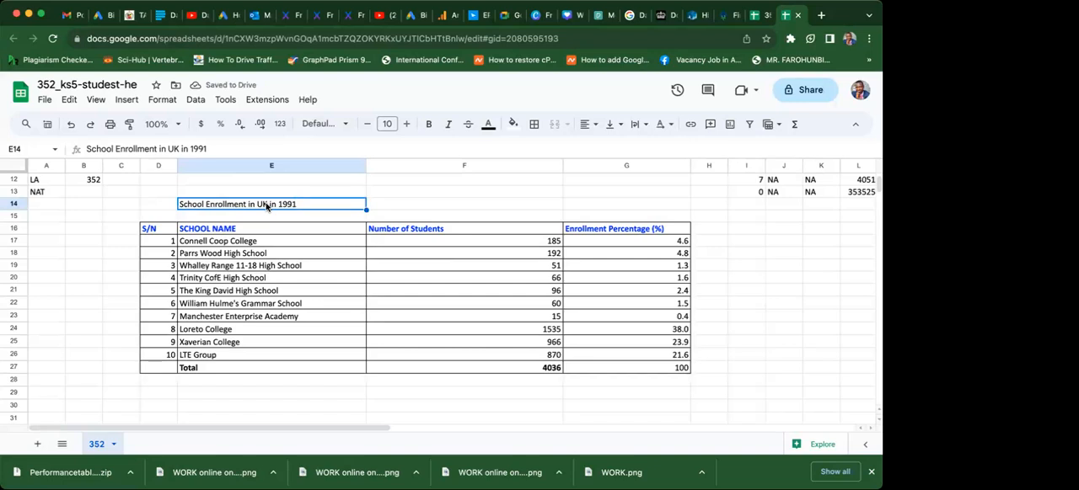
drag(294, 206, 601, 203)
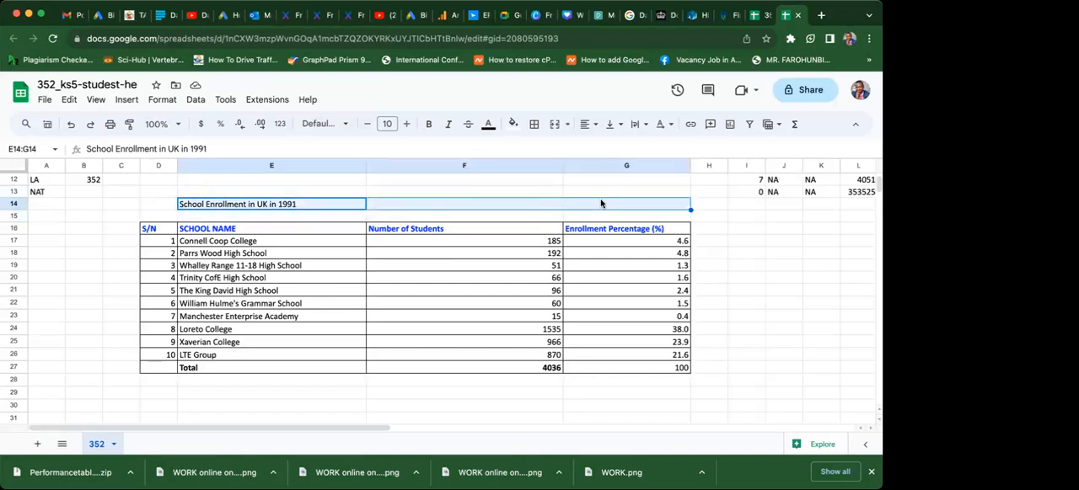
click(568, 127)
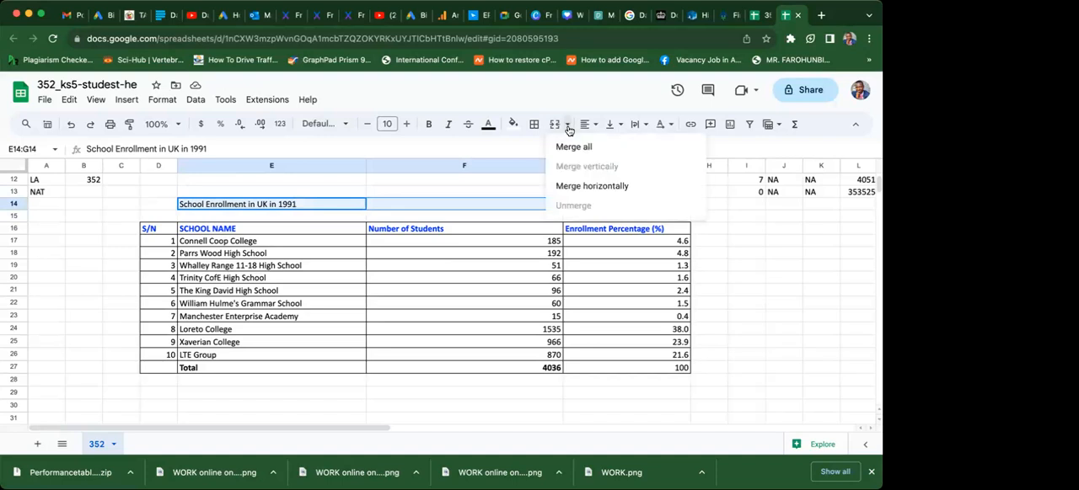
click(565, 147)
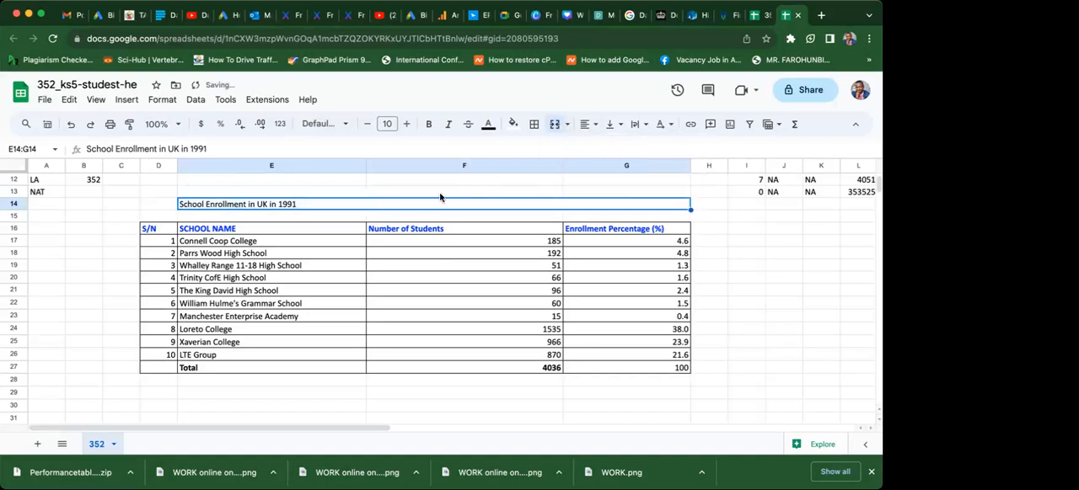
click(594, 126)
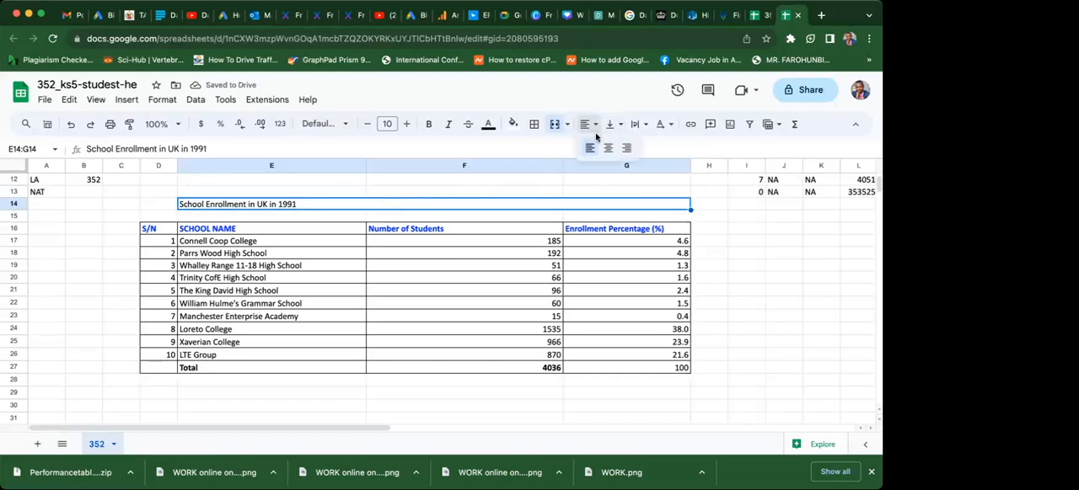
click(608, 149)
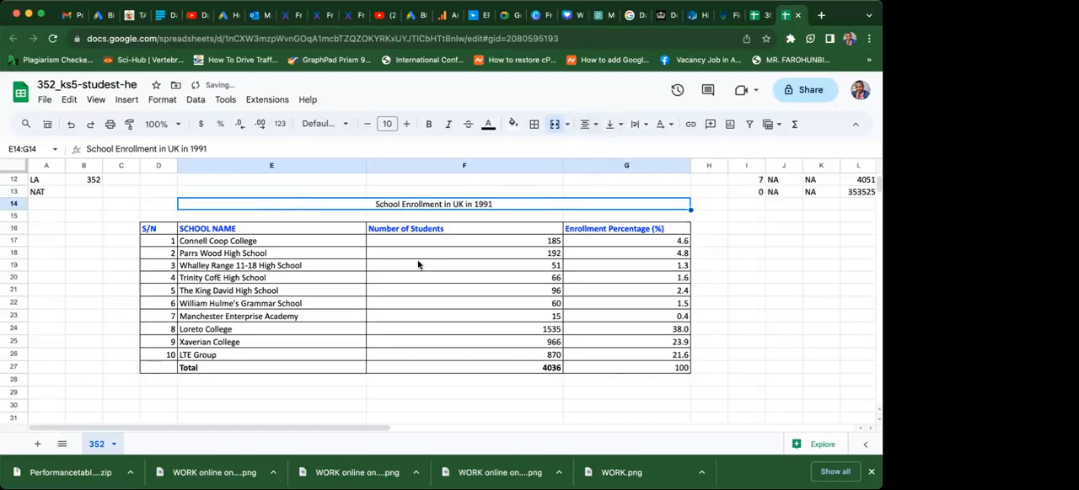
click(389, 396)
Extend the merged title across D14:G14 so it spans the full width of the table.
drag(160, 204, 212, 202)
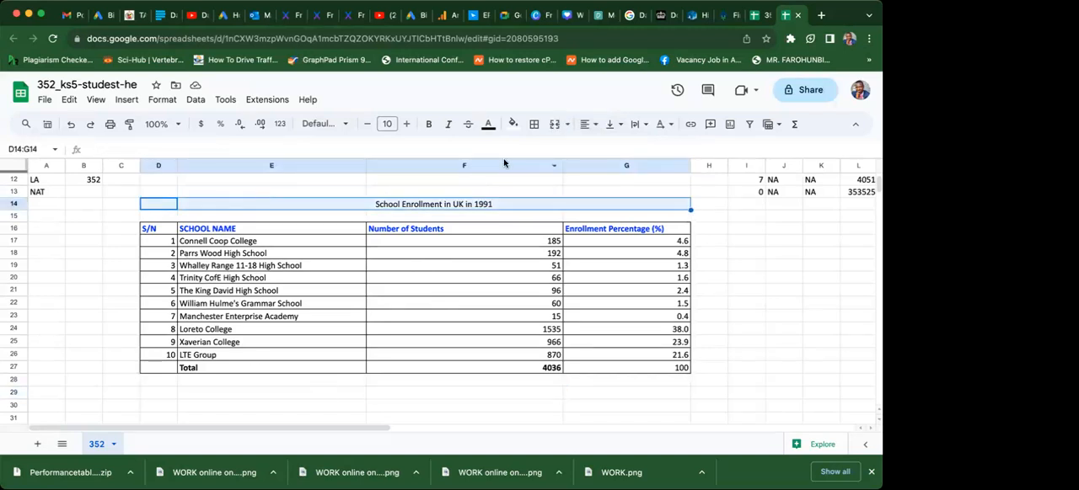
click(566, 126)
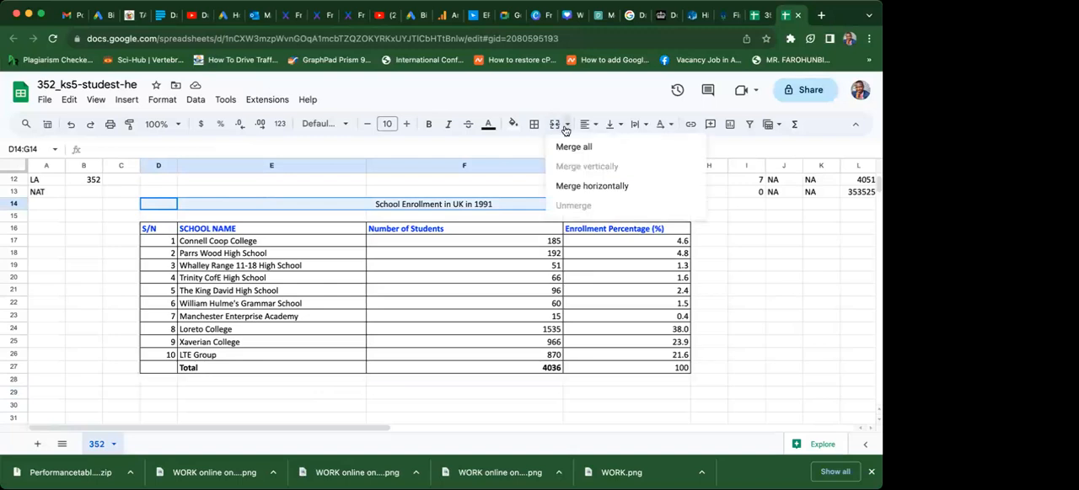
click(574, 147)
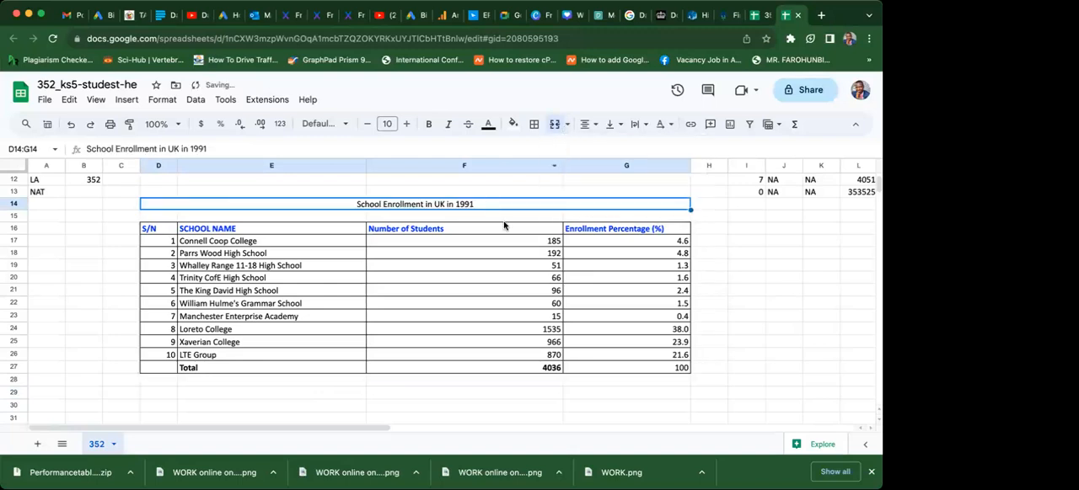
click(448, 395)
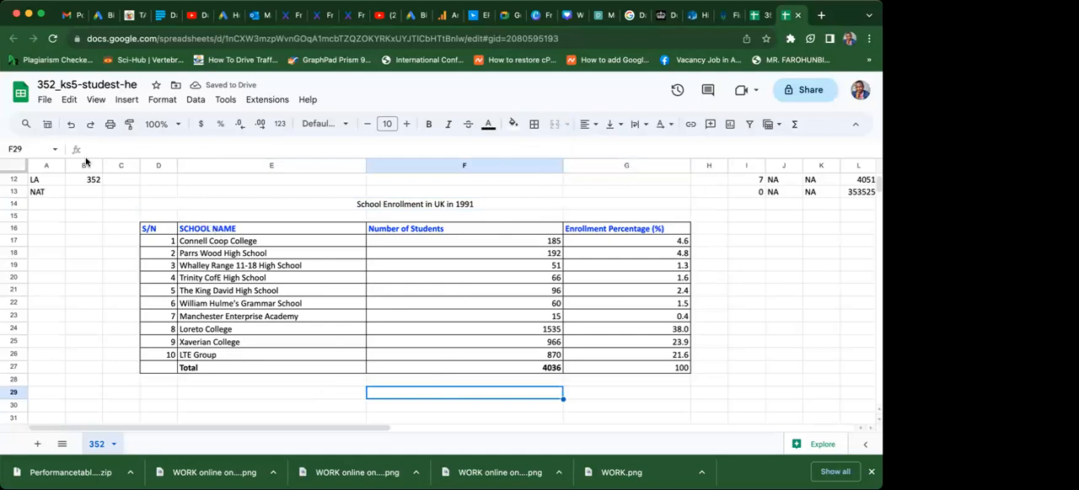
click(45, 102)
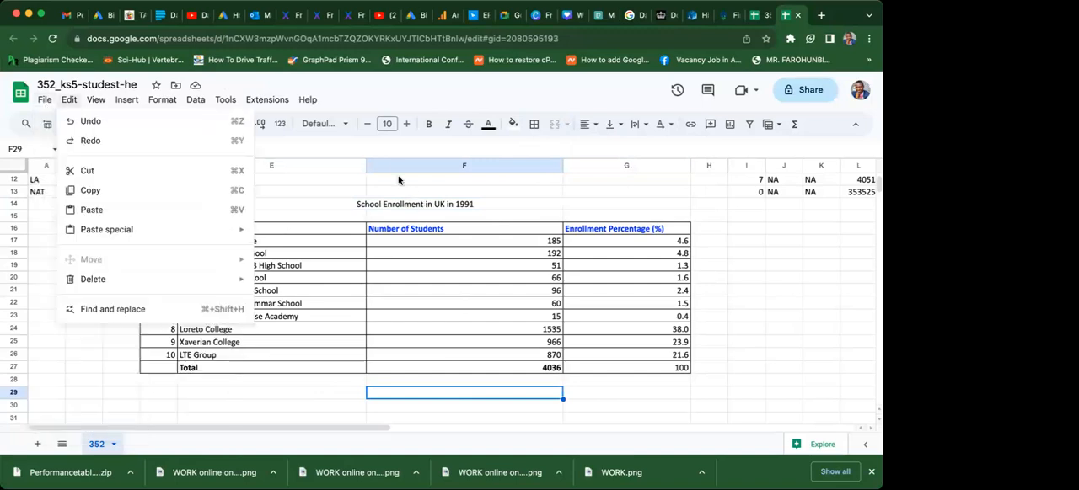
click(333, 204)
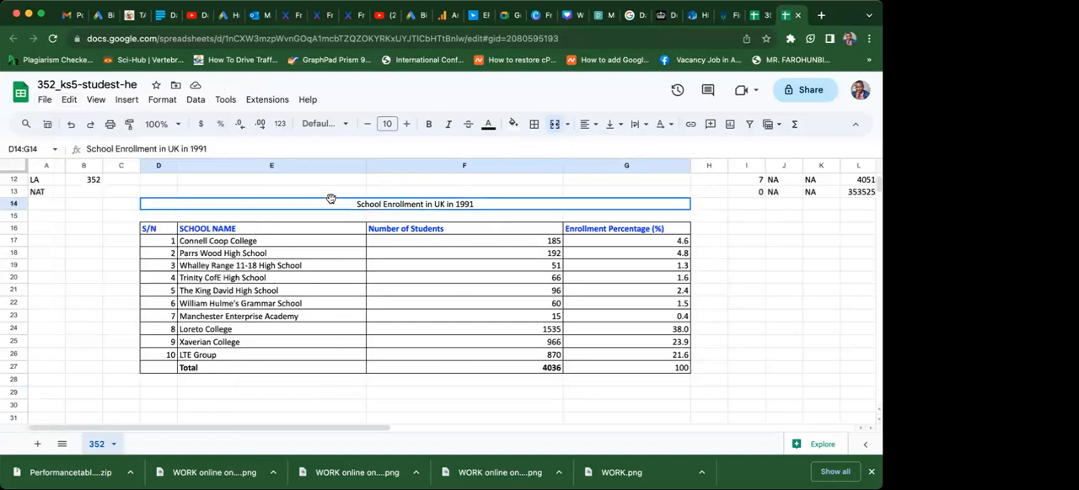
click(91, 291)
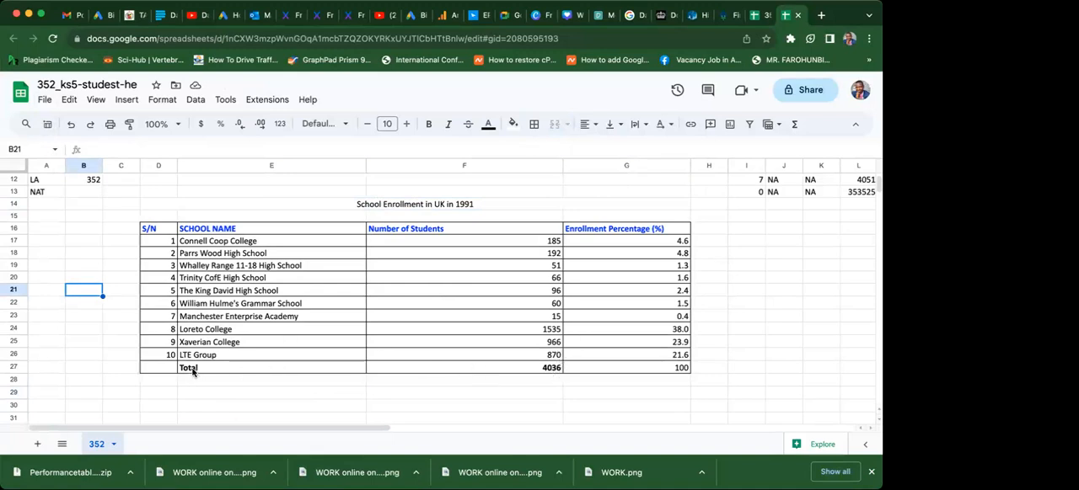
drag(192, 371, 579, 377)
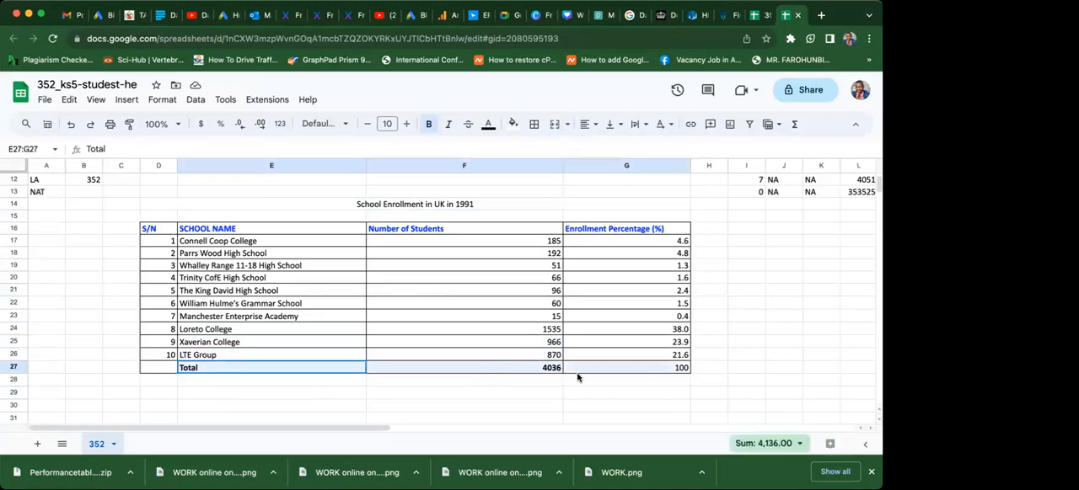
Try a red fill on the table's header cells D16:G16 and replace it with yellow.
click(154, 230)
drag(303, 235, 655, 226)
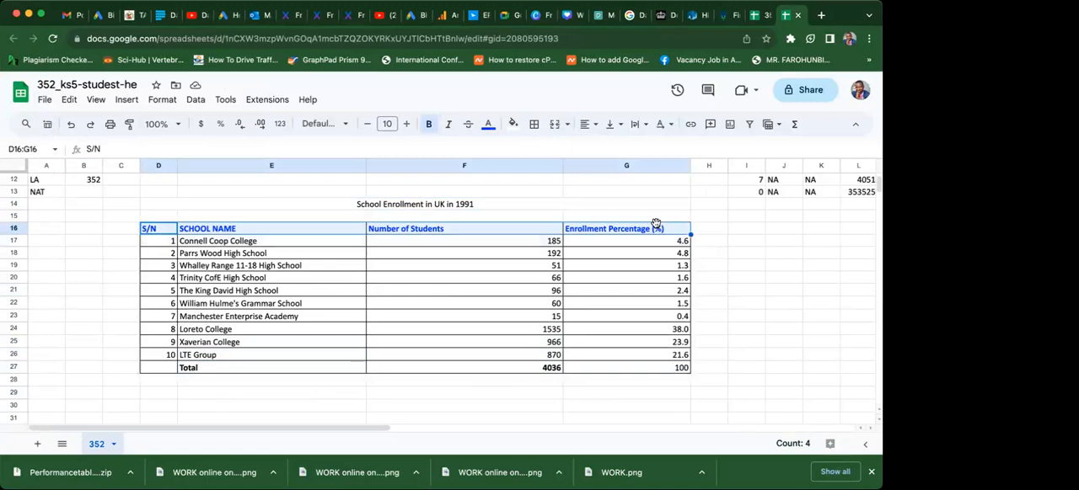
click(514, 124)
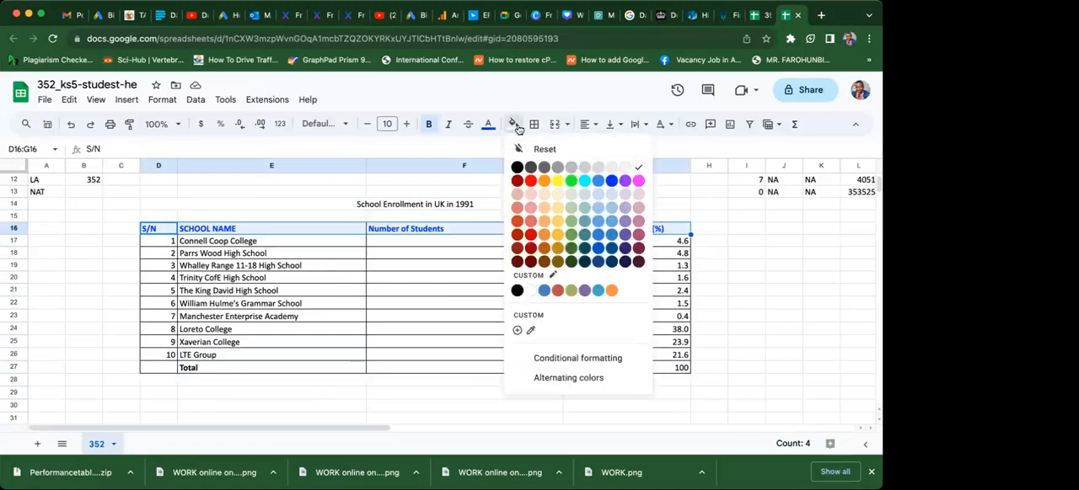
click(530, 181)
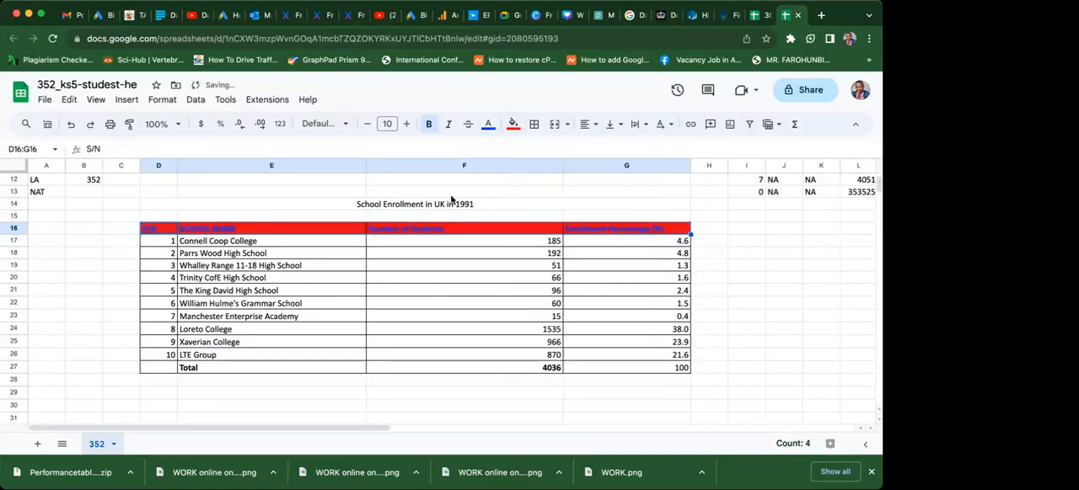
click(515, 126)
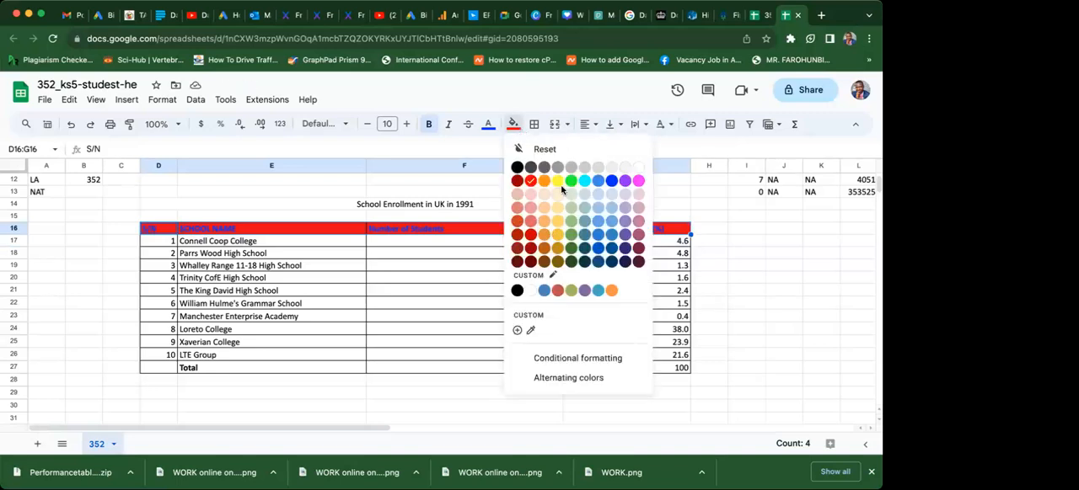
click(557, 182)
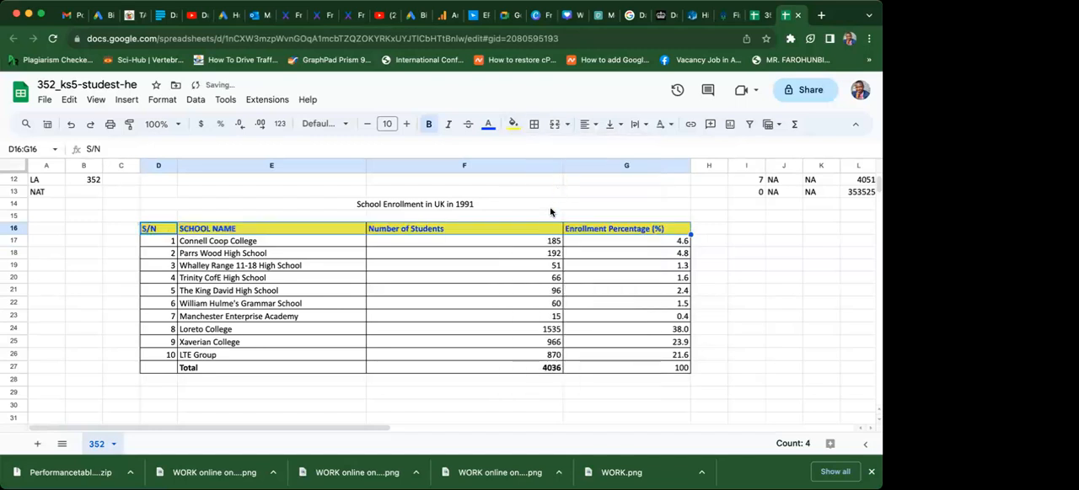
click(549, 207)
click(370, 342)
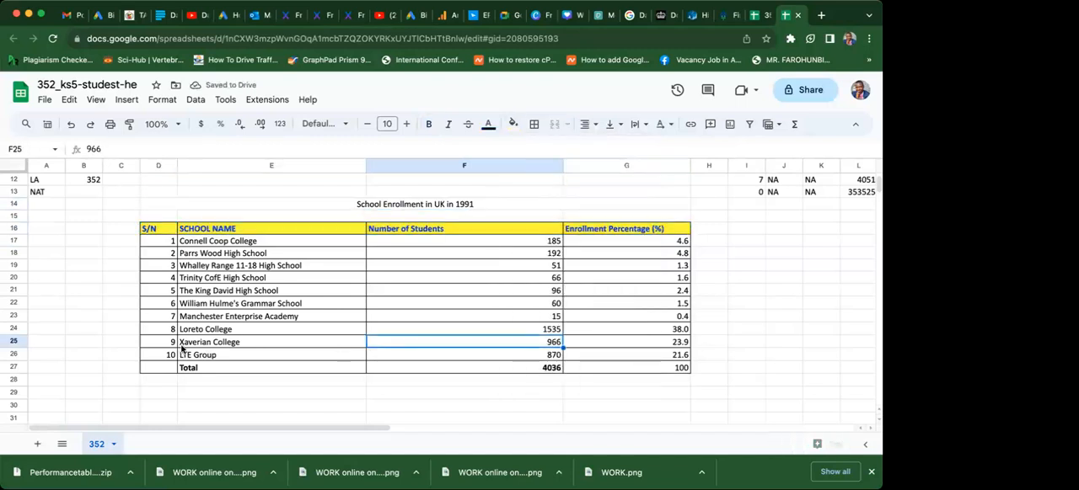
click(99, 343)
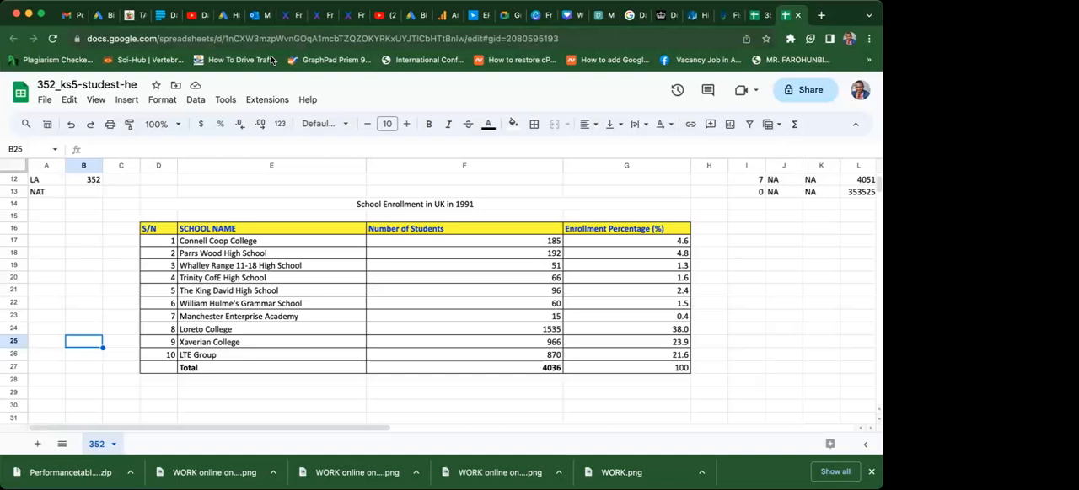
Review the source data rows and the formatted school enrollment table, from the column headings down to the Total row.
click(248, 211)
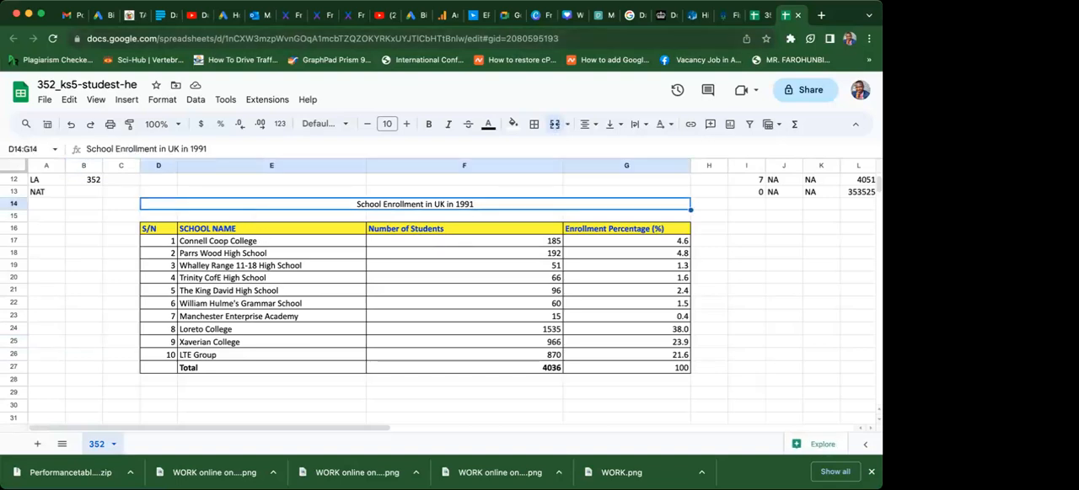
key(Up)
key(Up)
key(Up)
key(Up)
key(Up)
key(Up)
key(Up)
key(Up)
key(Up)
key(Up)
key(Up)
key(Up)
key(Up)
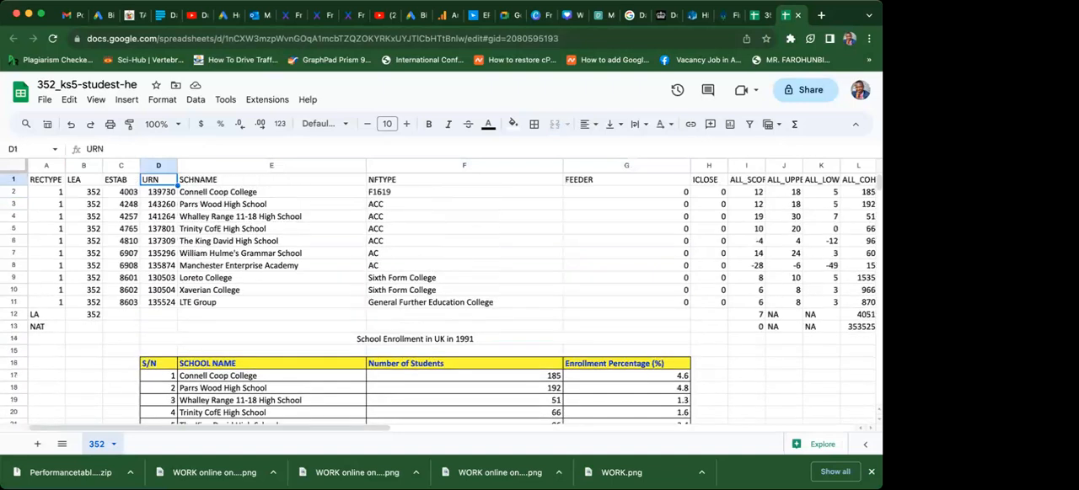
key(Down)
key(Down)
key(Down)
key(Down)
key(Down)
key(Down)
key(Down)
key(Down)
key(Down)
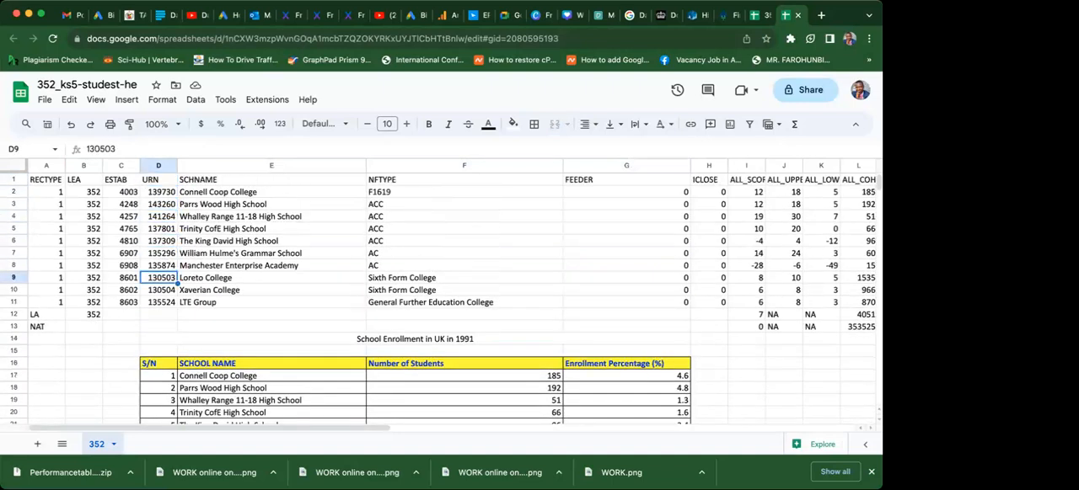
key(Down)
key(Down)
key(Down)
key(Down)
key(Down)
key(Down)
key(Down)
key(Down)
key(Down)
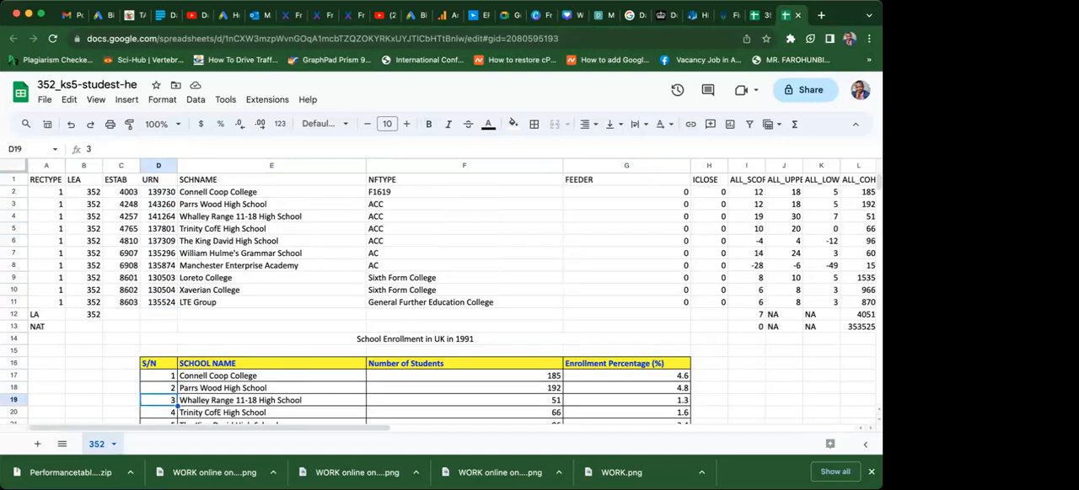
key(Down)
key(Down)
key(Down)
key(Down)
key(Down)
key(Down)
key(Down)
key(Down)
key(Down)
key(Down)
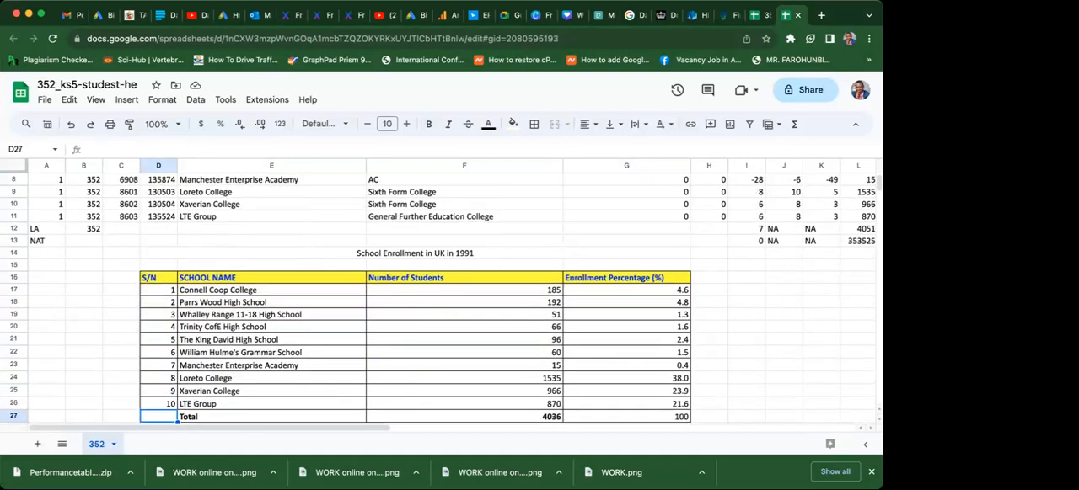
key(Down)
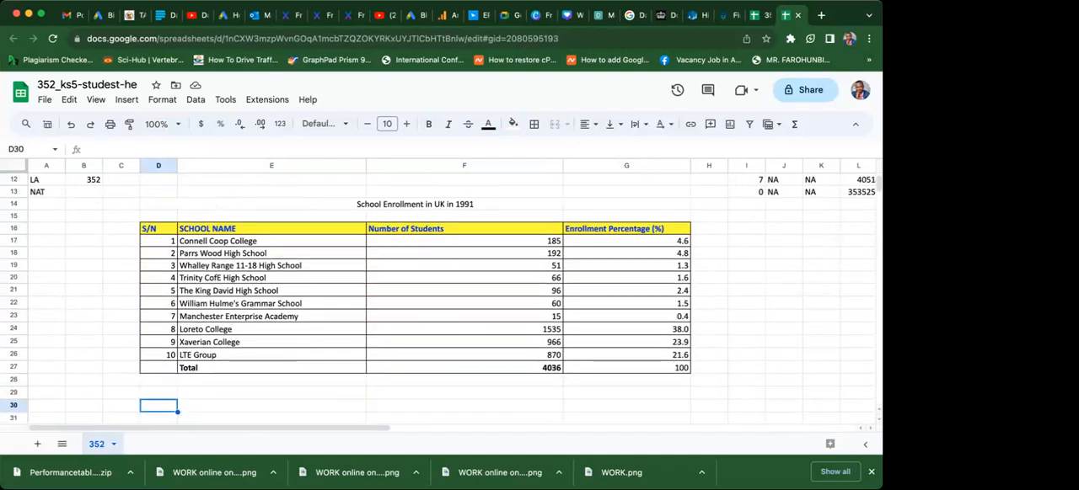
key(Up)
key(Up)
key(Up)
key(Up)
key(Up)
key(Up)
key(Up)
key(Up)
key(Up)
key(Up)
key(Up)
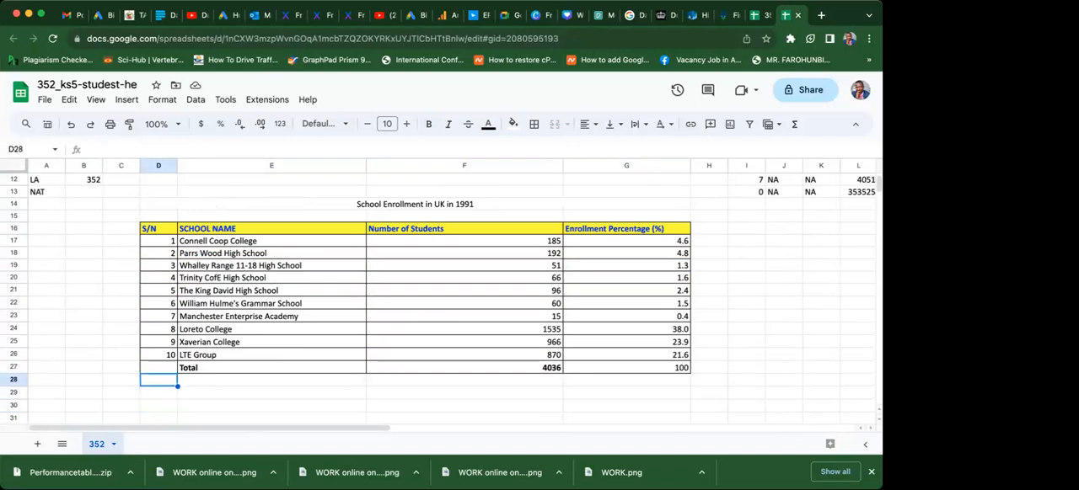
key(Up)
key(Up)
key(Up)
key(Up)
key(Up)
key(Up)
key(Up)
key(Up)
key(Up)
key(Up)
key(Up)
key(Up)
key(Up)
key(Up)
key(Up)
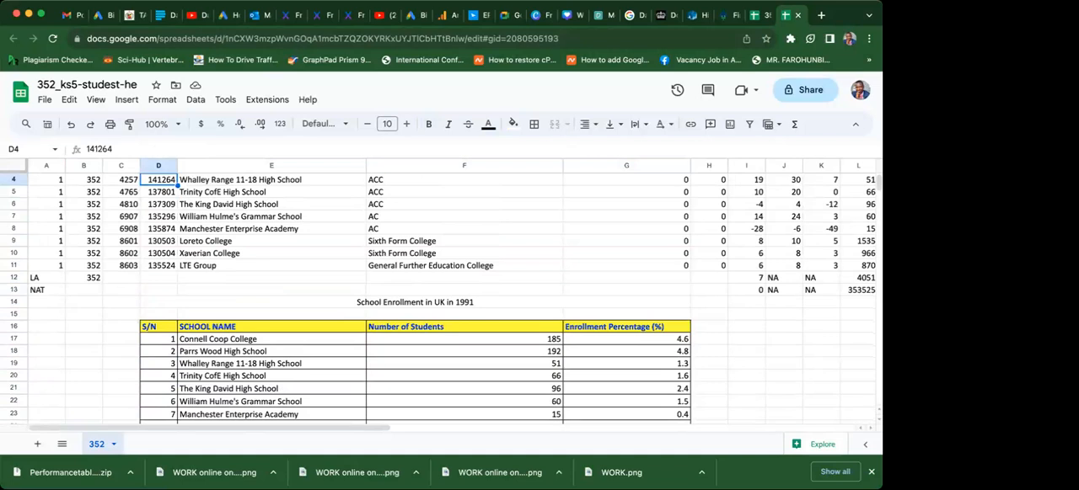
key(Up)
key(Up)
key(Up)
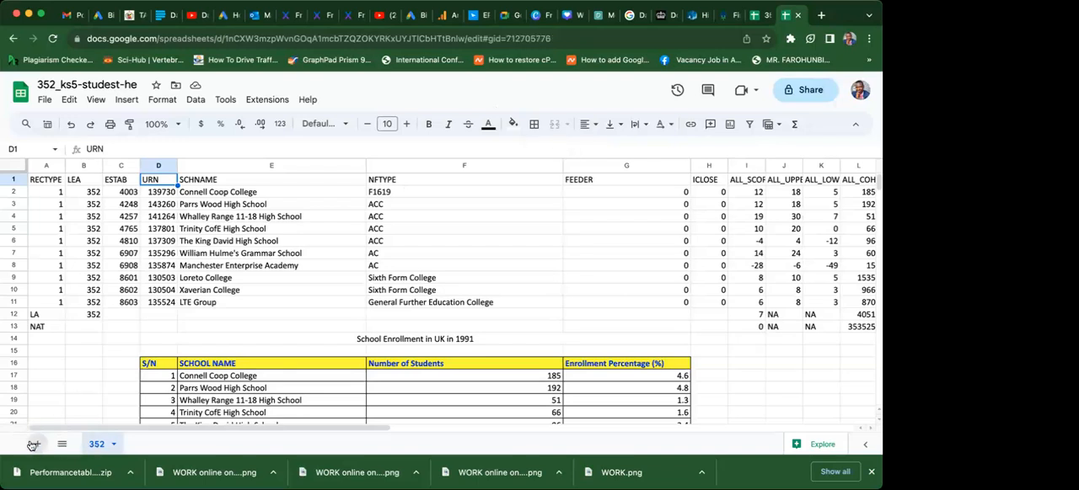
Add two blank sheets to the spreadsheet and return to sheet 352.
double_click(36, 447)
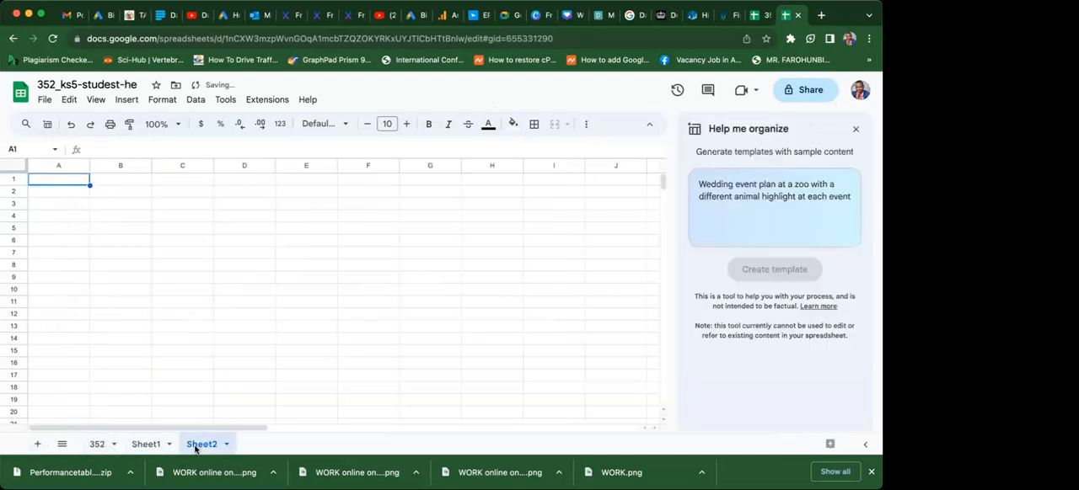
click(128, 447)
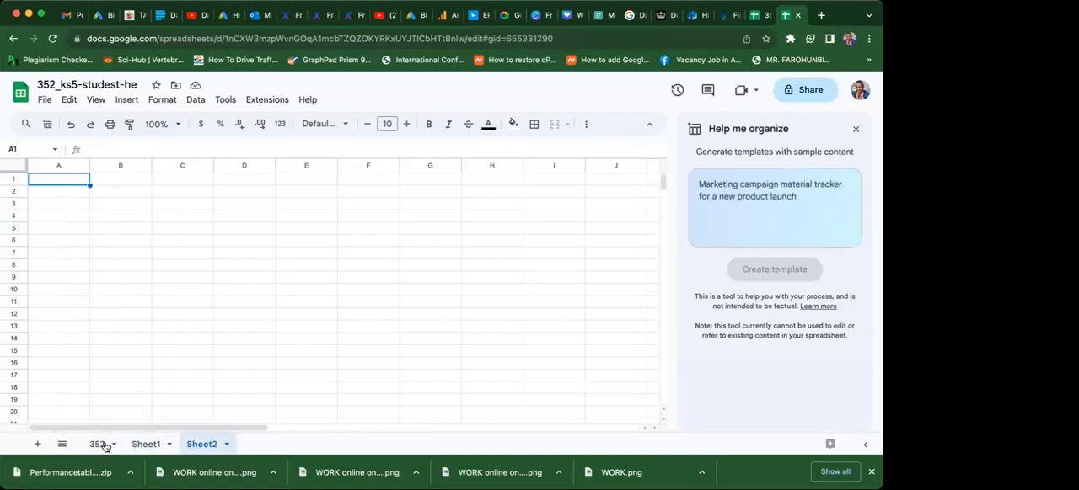
click(97, 447)
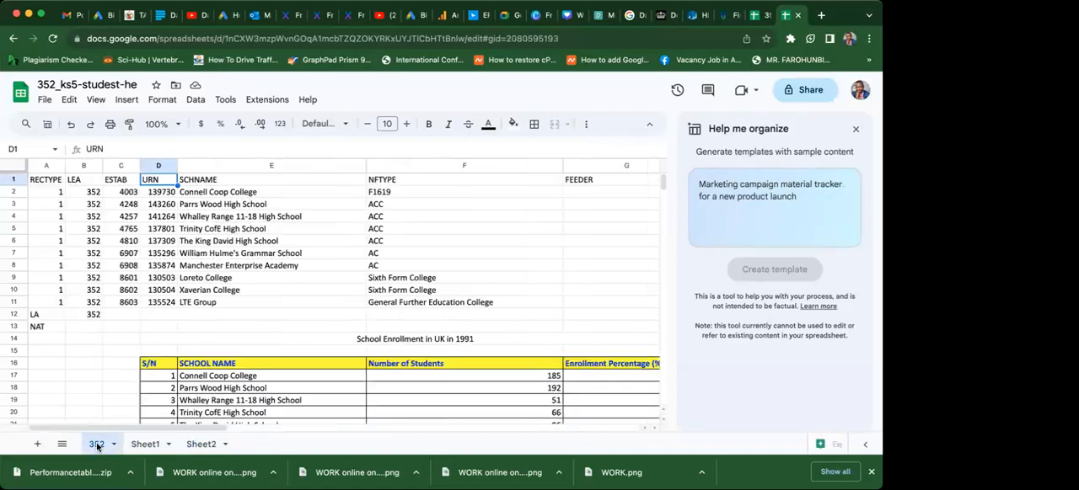